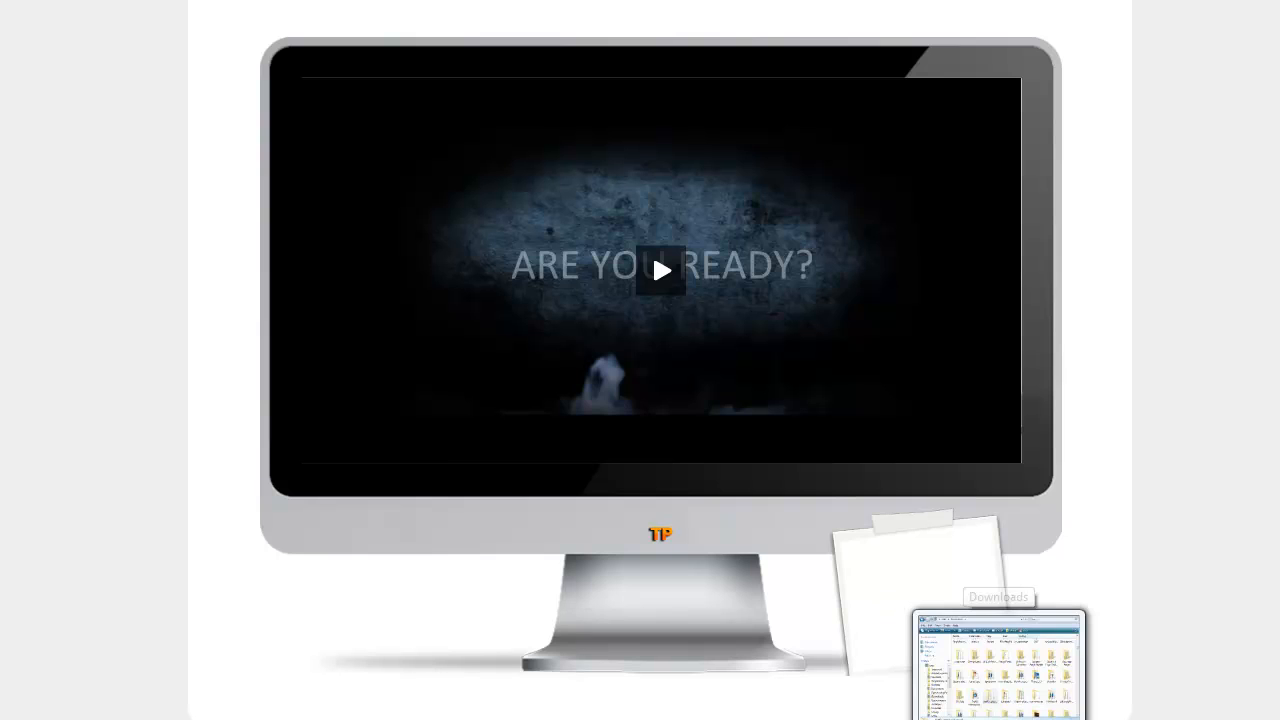
- Open the images folder inside traffic_player_advanced in the Downloads folder window
{"action": "left_click", "coordinate": [998, 718]}
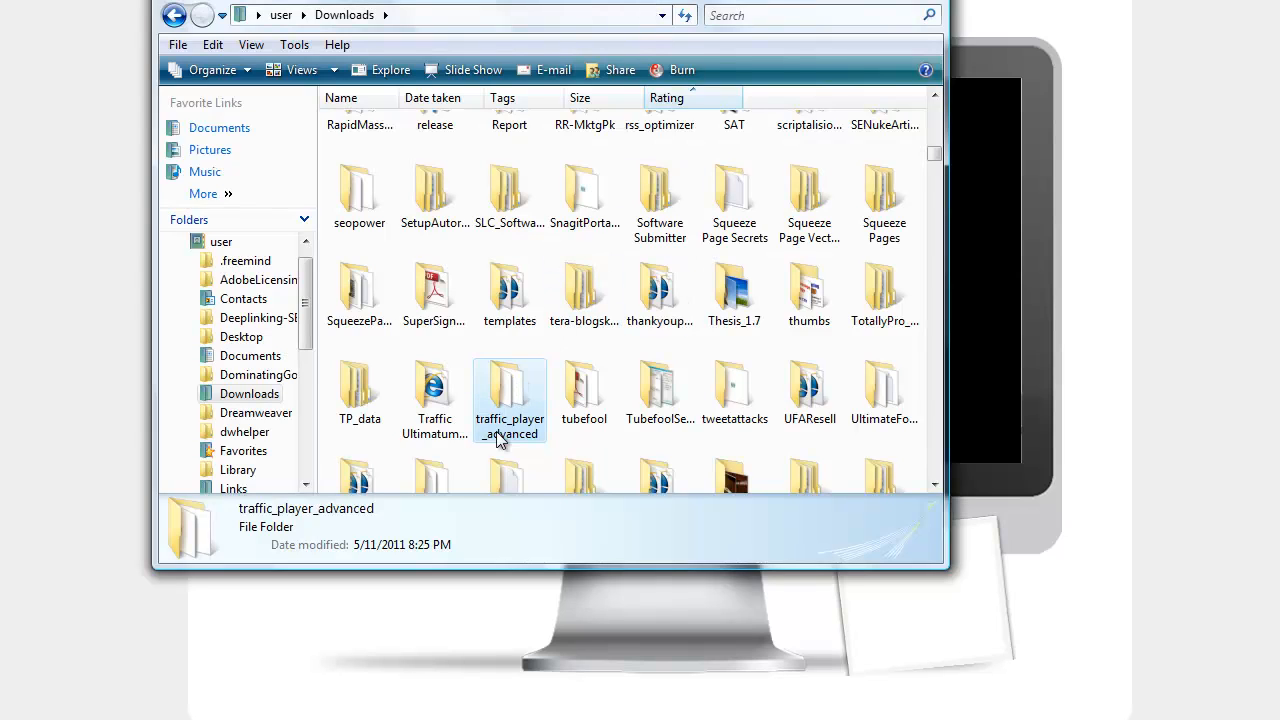
{"action": "double_click", "coordinate": [507, 388]}
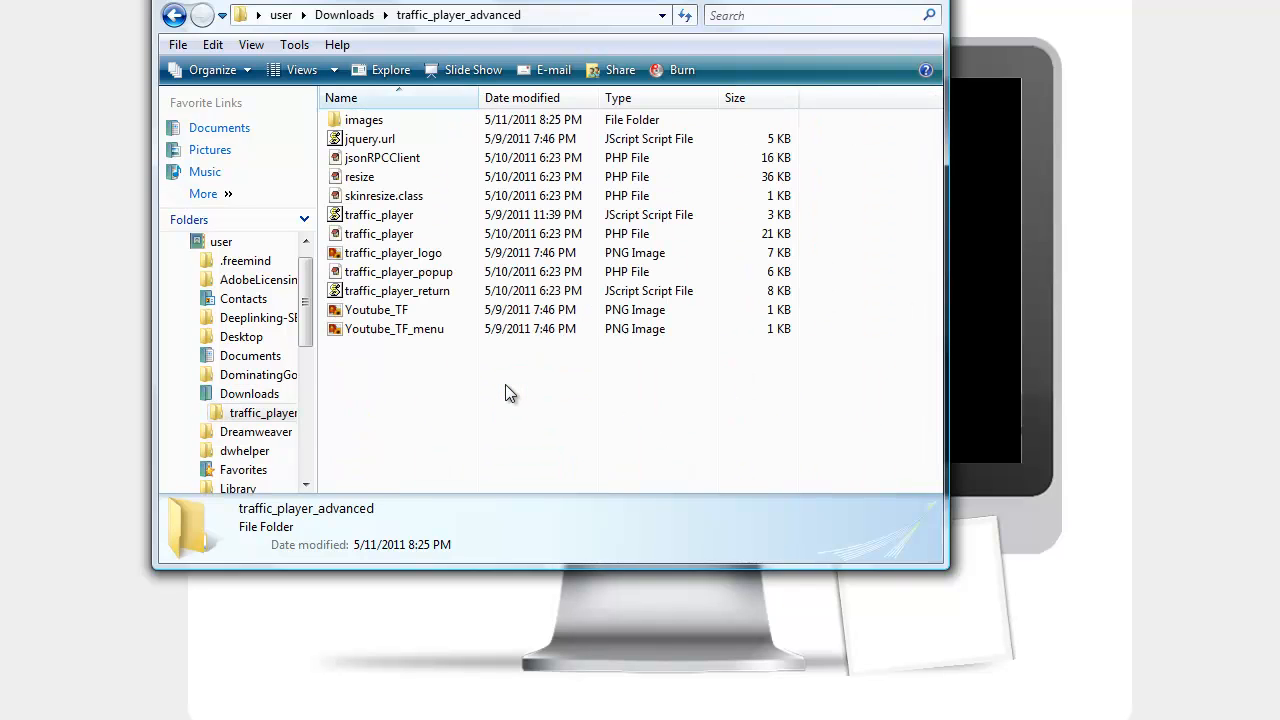
{"action": "left_click_drag", "start_coordinate": [530, 2], "coordinate": [609, 8]}
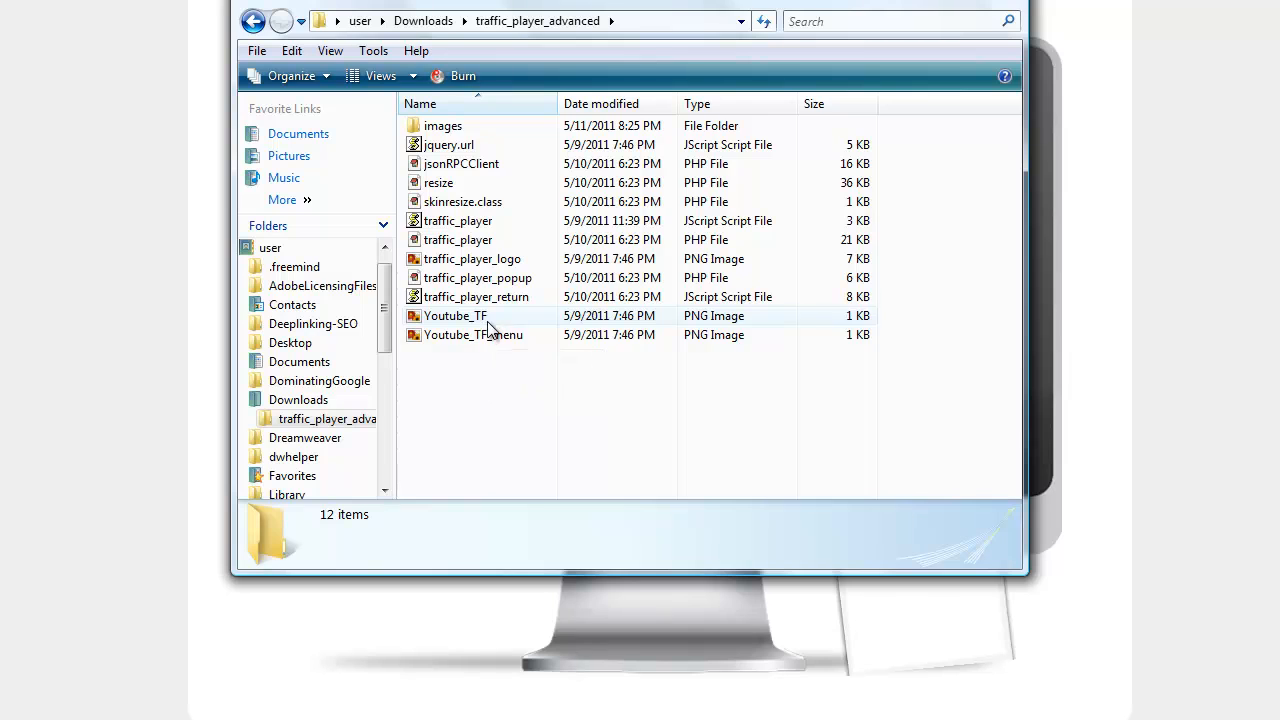
{"action": "double_click", "coordinate": [468, 130]}
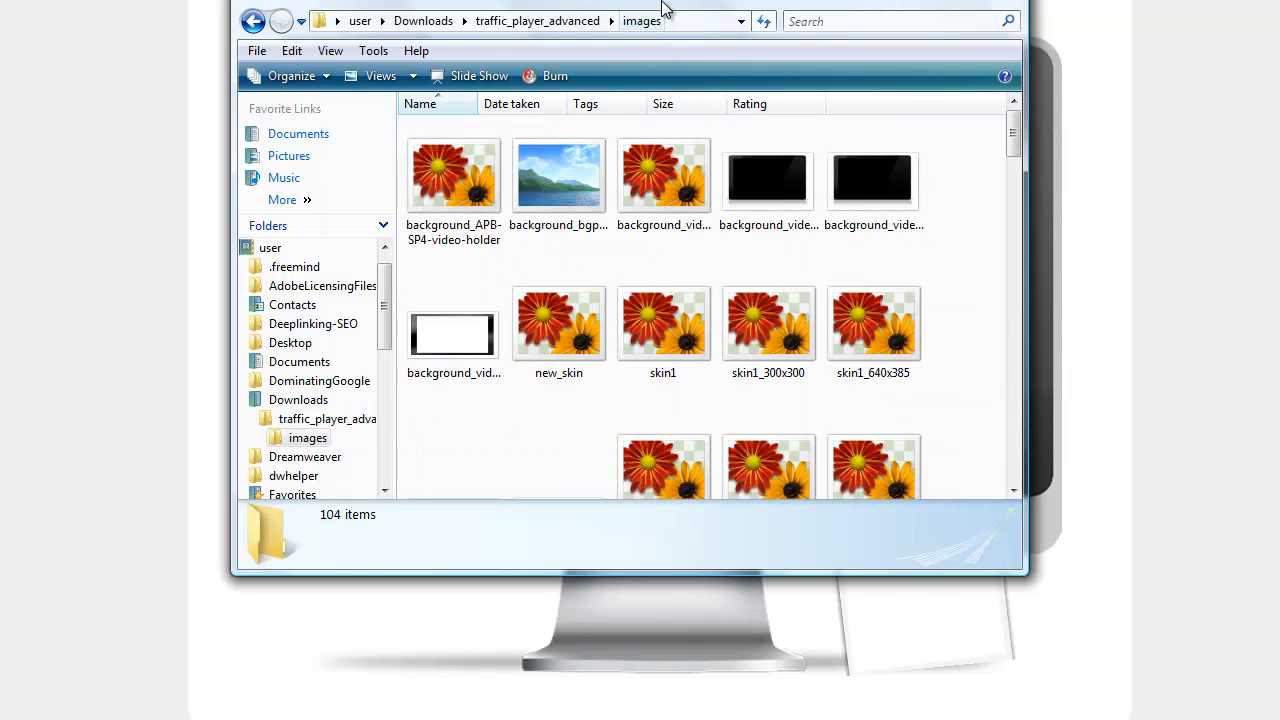
- Look through the player skin images and select the skin9_center_bottom file
{"action": "left_click_drag", "start_coordinate": [665, 5], "coordinate": [655, 55]}
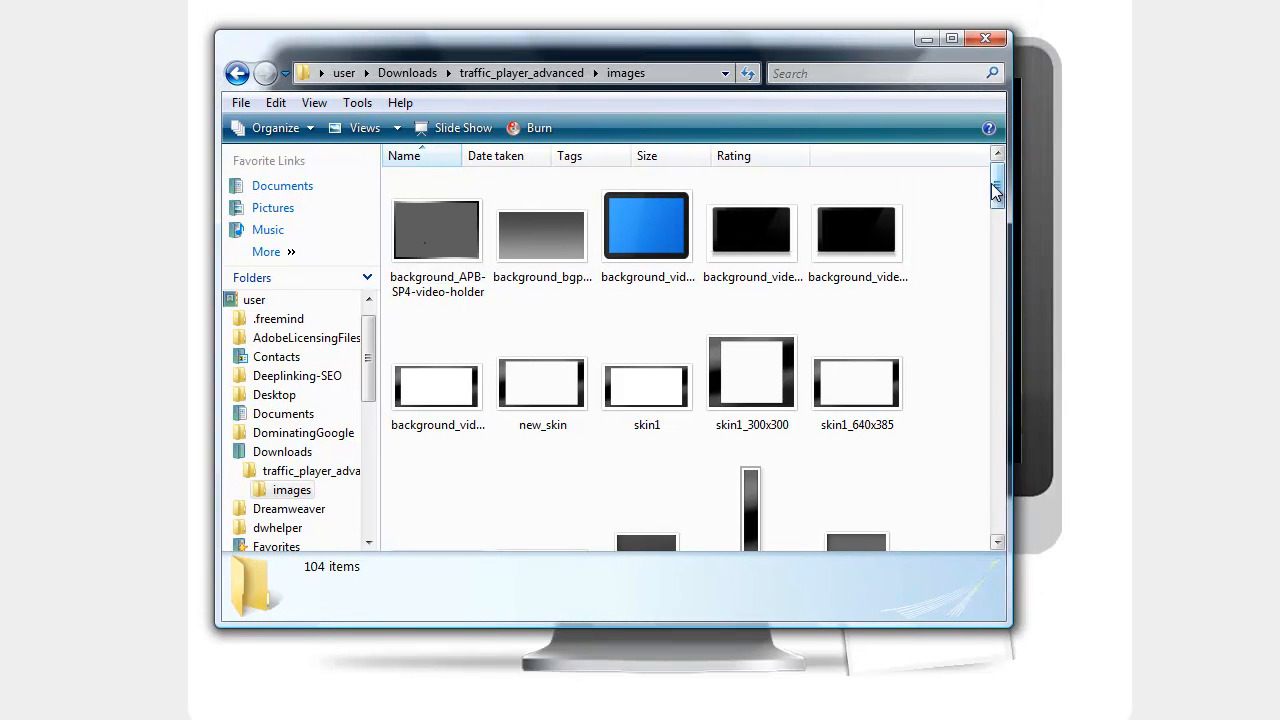
{"action": "left_click_drag", "start_coordinate": [997, 195], "coordinate": [997, 292]}
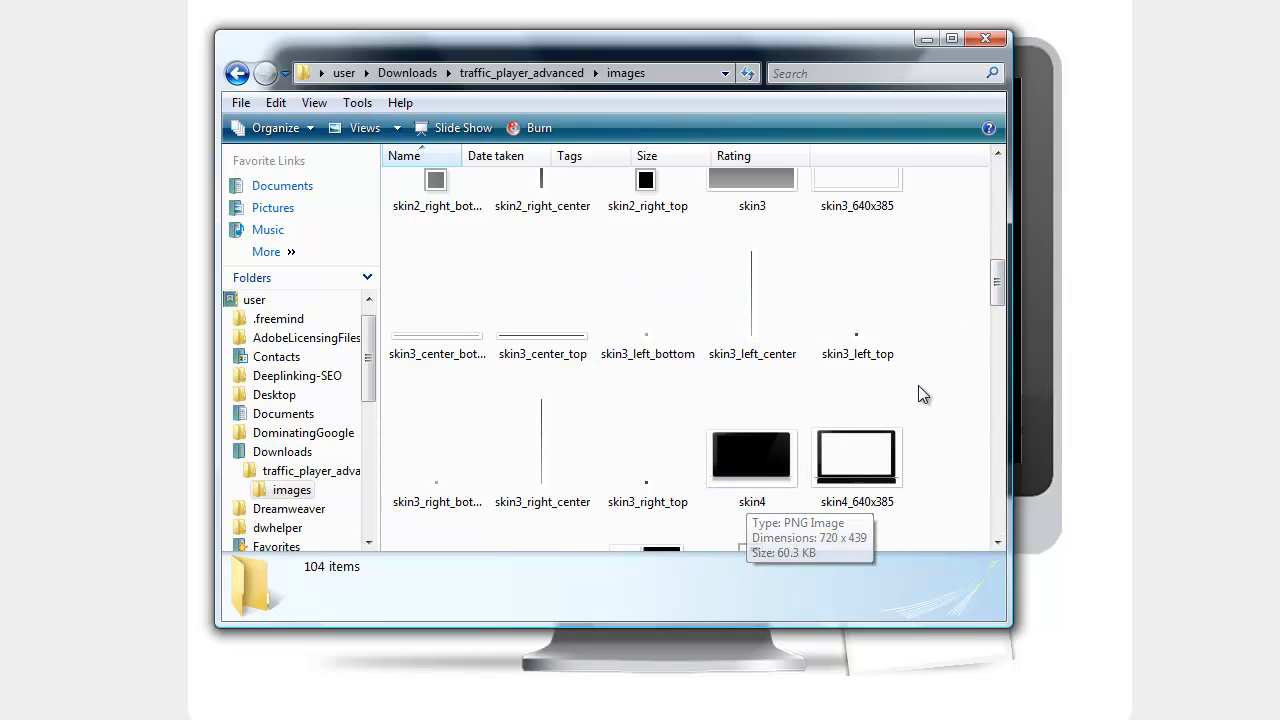
{"action": "left_click_drag", "start_coordinate": [997, 290], "coordinate": [995, 477]}
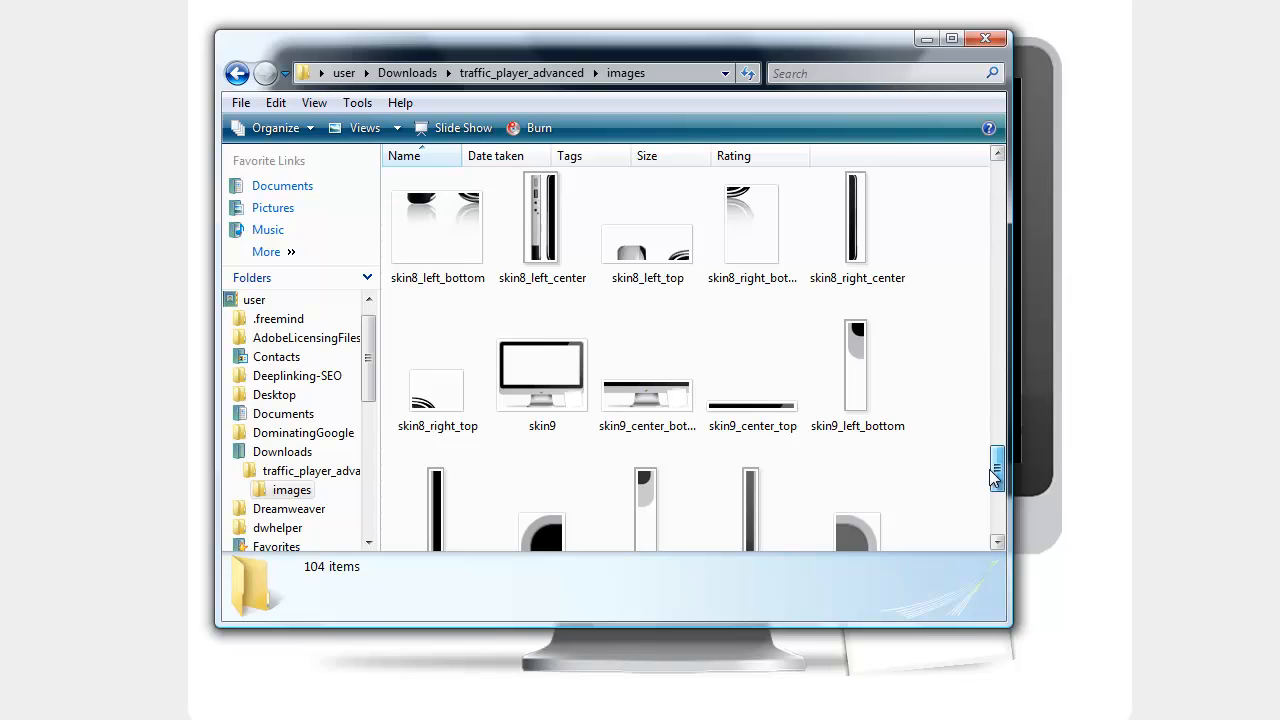
{"action": "left_click", "coordinate": [663, 404]}
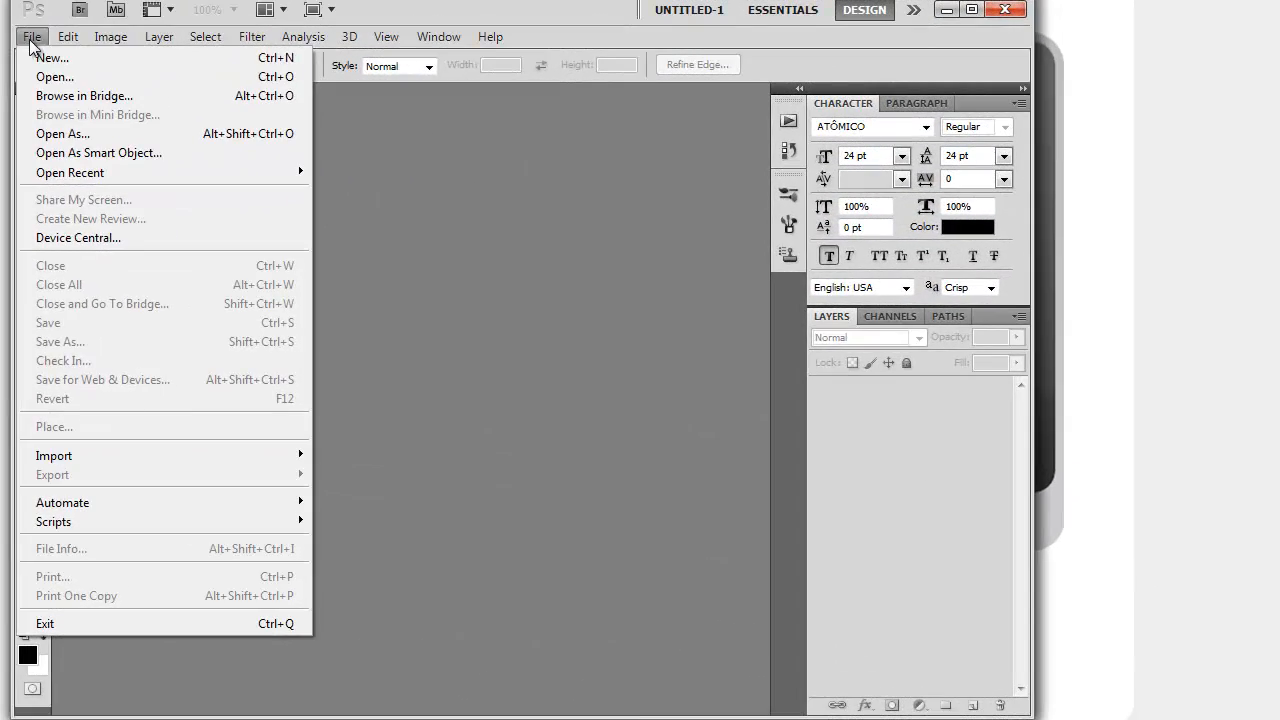
- Switch to Photoshop and browse for a file to open in the traffic_player_advanced folder under Downloads
{"action": "left_click", "coordinate": [55, 77]}
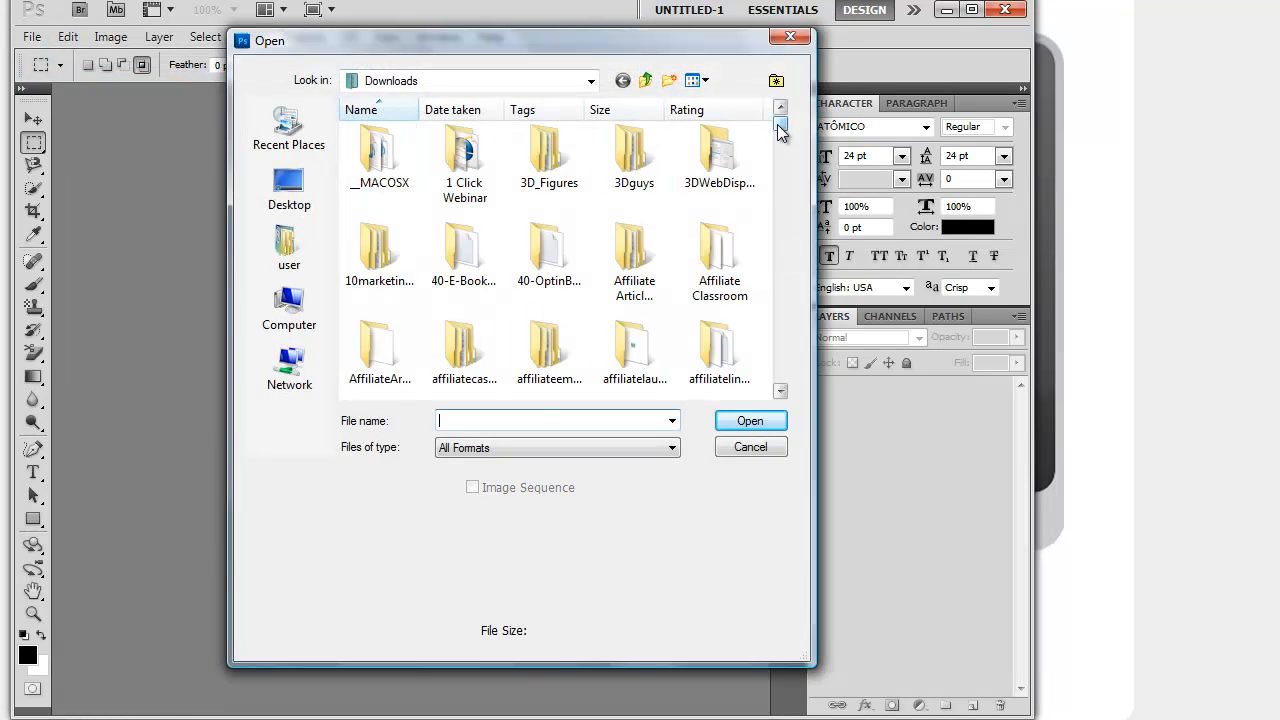
{"action": "left_click_drag", "start_coordinate": [780, 130], "coordinate": [780, 166]}
{"action": "left_click", "coordinate": [781, 109]}
{"action": "left_click", "coordinate": [781, 109]}
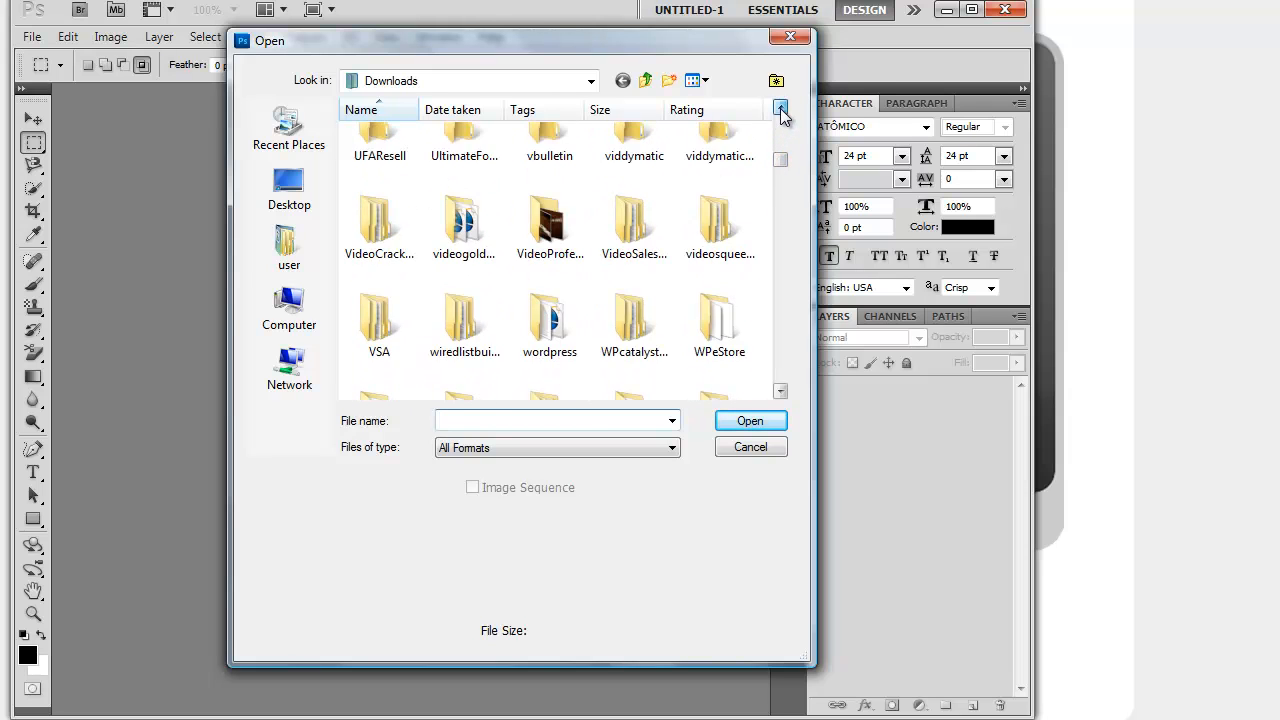
{"action": "left_click", "coordinate": [781, 109]}
{"action": "left_click", "coordinate": [781, 109]}
{"action": "left_click", "coordinate": [781, 109]}
{"action": "left_click", "coordinate": [781, 109]}
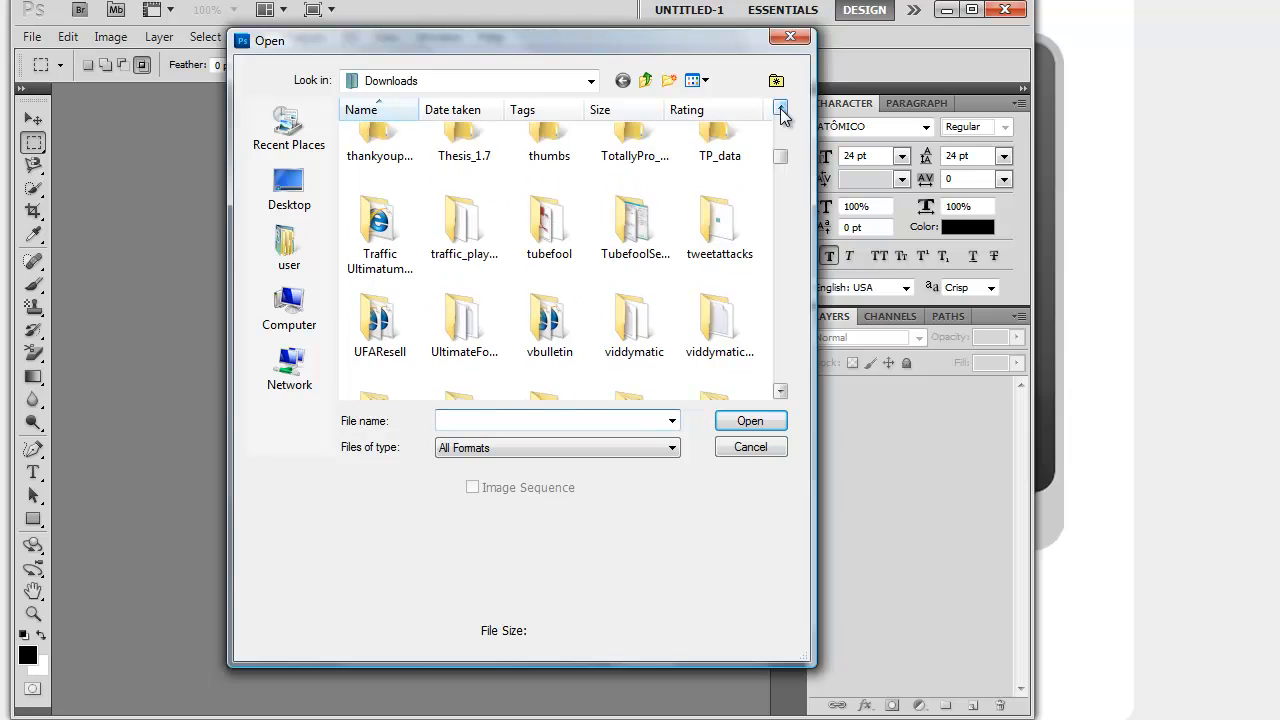
{"action": "left_click", "coordinate": [447, 220]}
{"action": "double_click", "coordinate": [455, 215]}
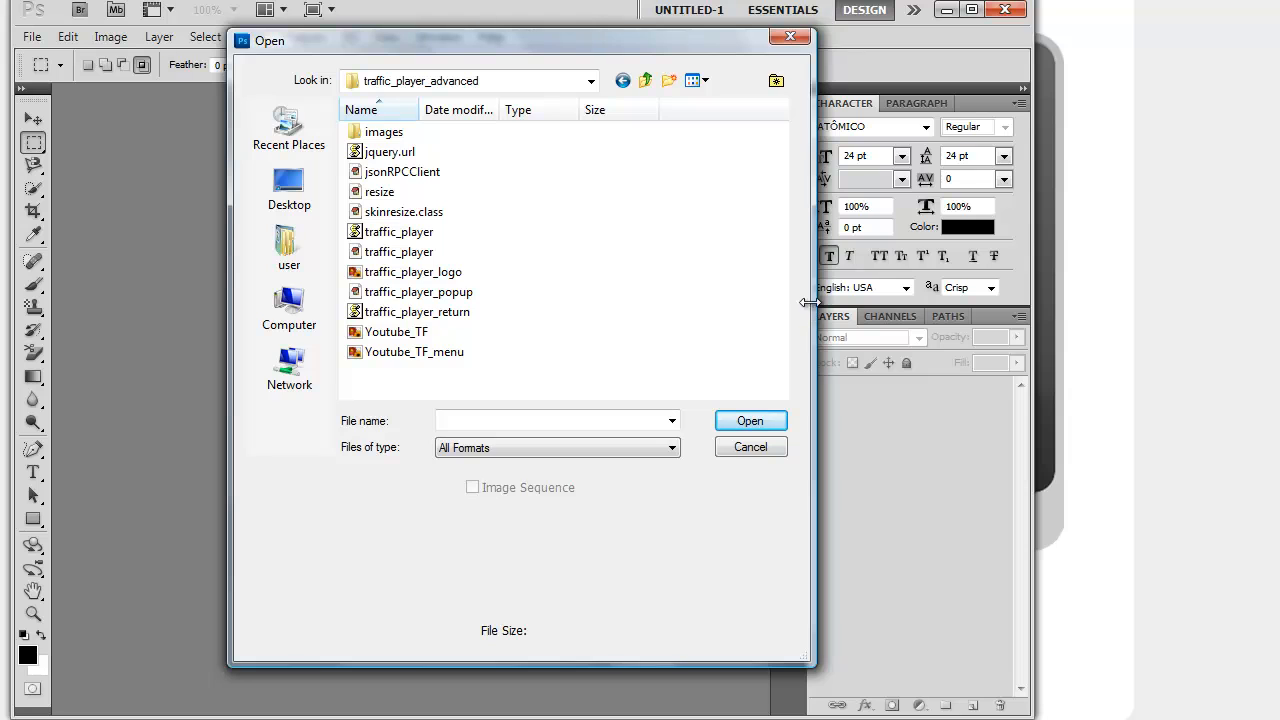
- Widen the file dialog and open skin9_center_bottom from the images folder
{"action": "left_click_drag", "start_coordinate": [809, 302], "coordinate": [900, 292]}
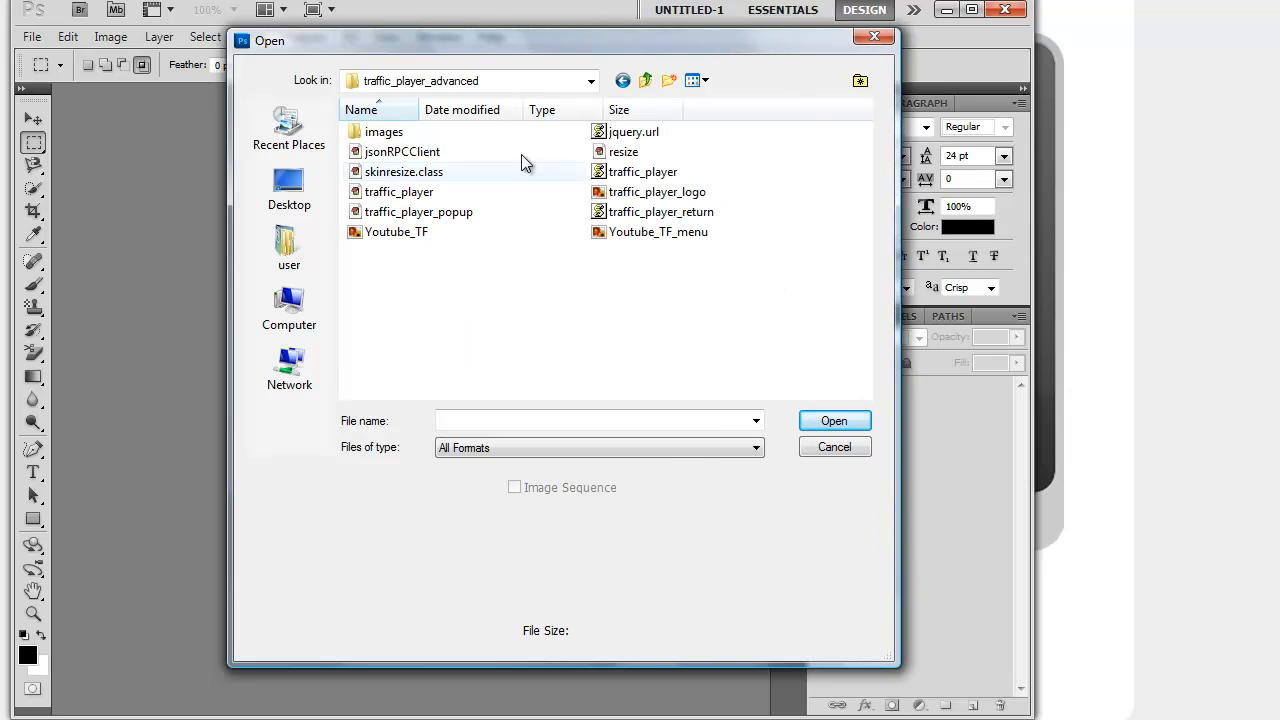
{"action": "double_click", "coordinate": [408, 135]}
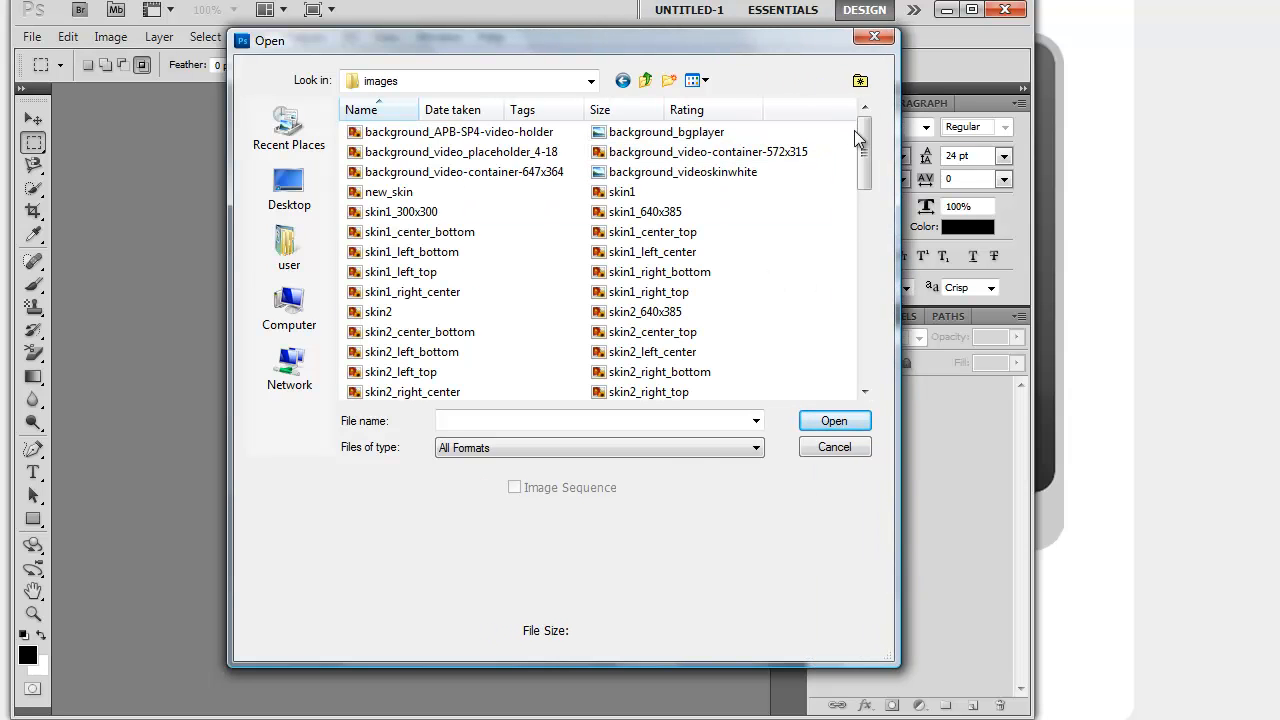
{"action": "left_click_drag", "start_coordinate": [866, 142], "coordinate": [874, 307]}
{"action": "left_click", "coordinate": [702, 310]}
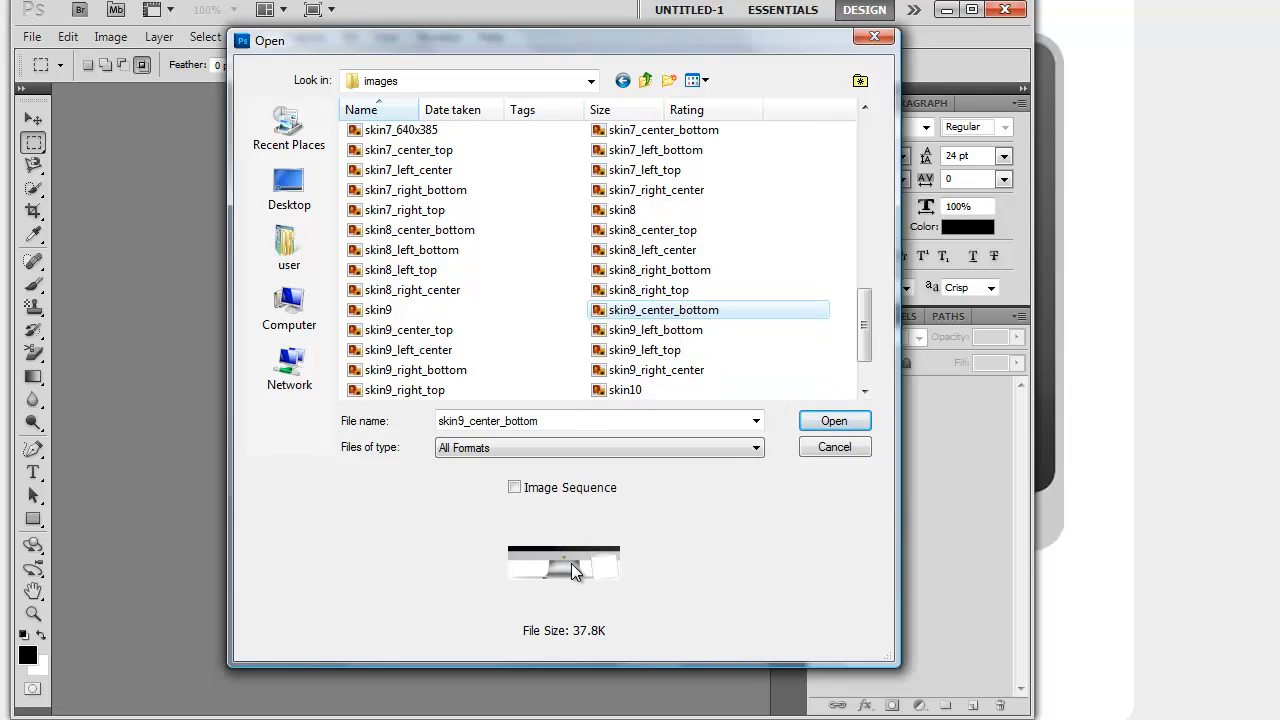
{"action": "double_click", "coordinate": [650, 312]}
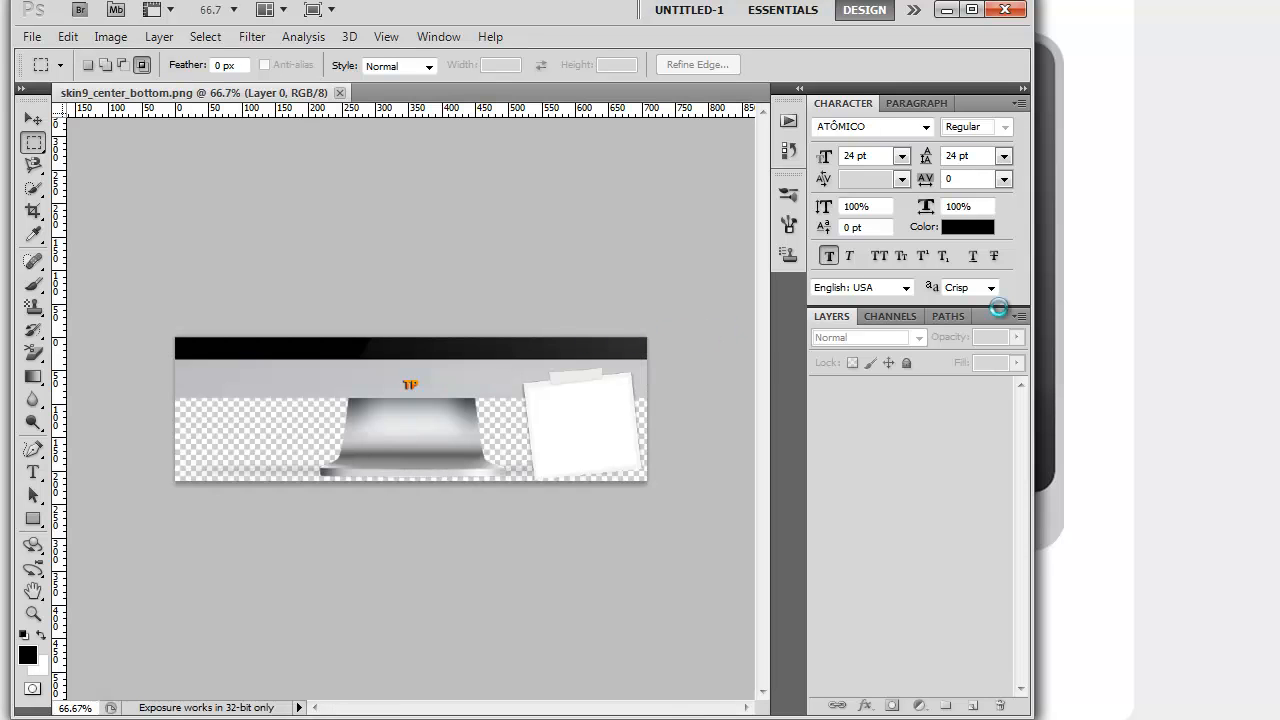
- Widen the Photoshop window and fit the skin image on screen
{"action": "left_click_drag", "start_coordinate": [1033, 293], "coordinate": [1272, 280]}
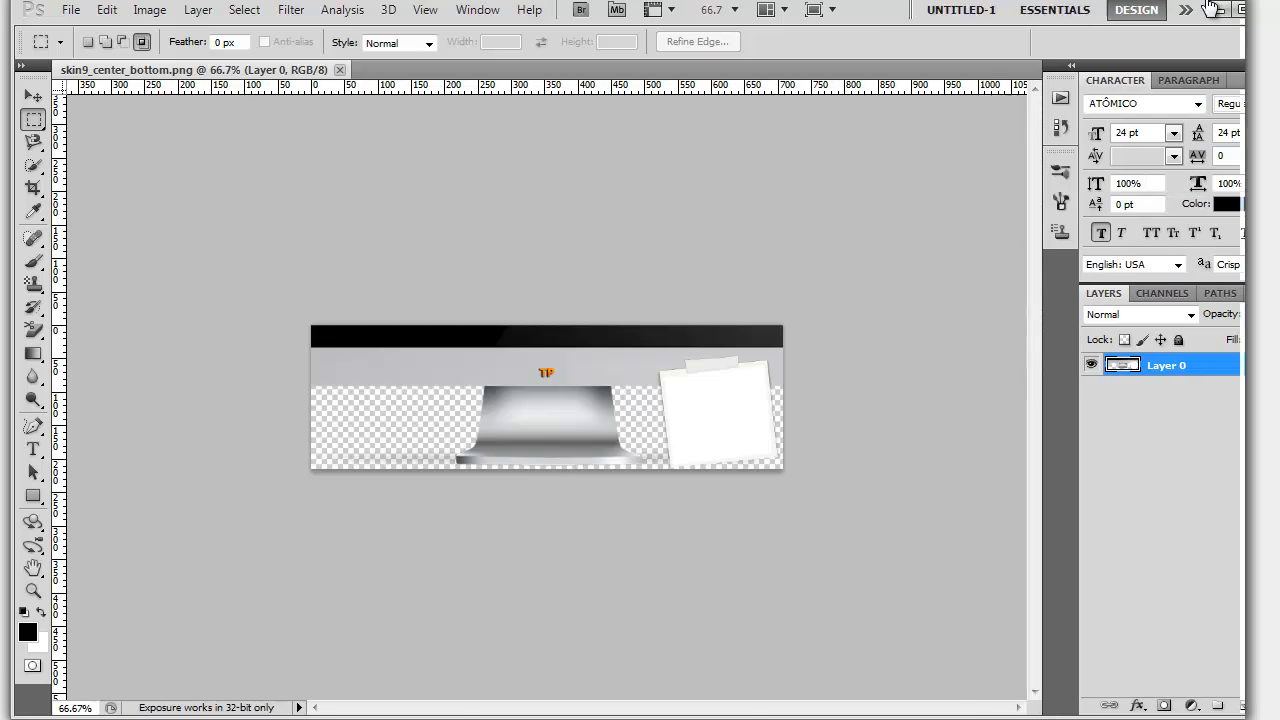
{"action": "left_click", "coordinate": [1214, 9]}
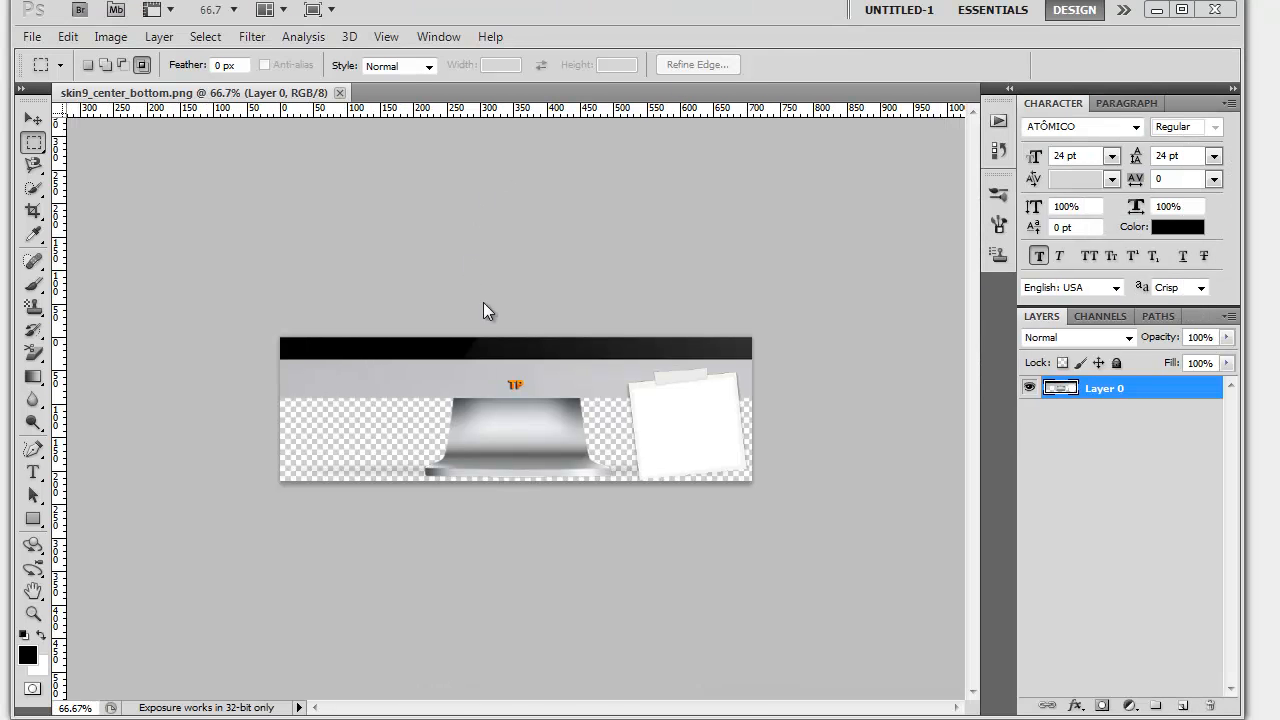
{"action": "left_click", "coordinate": [385, 37]}
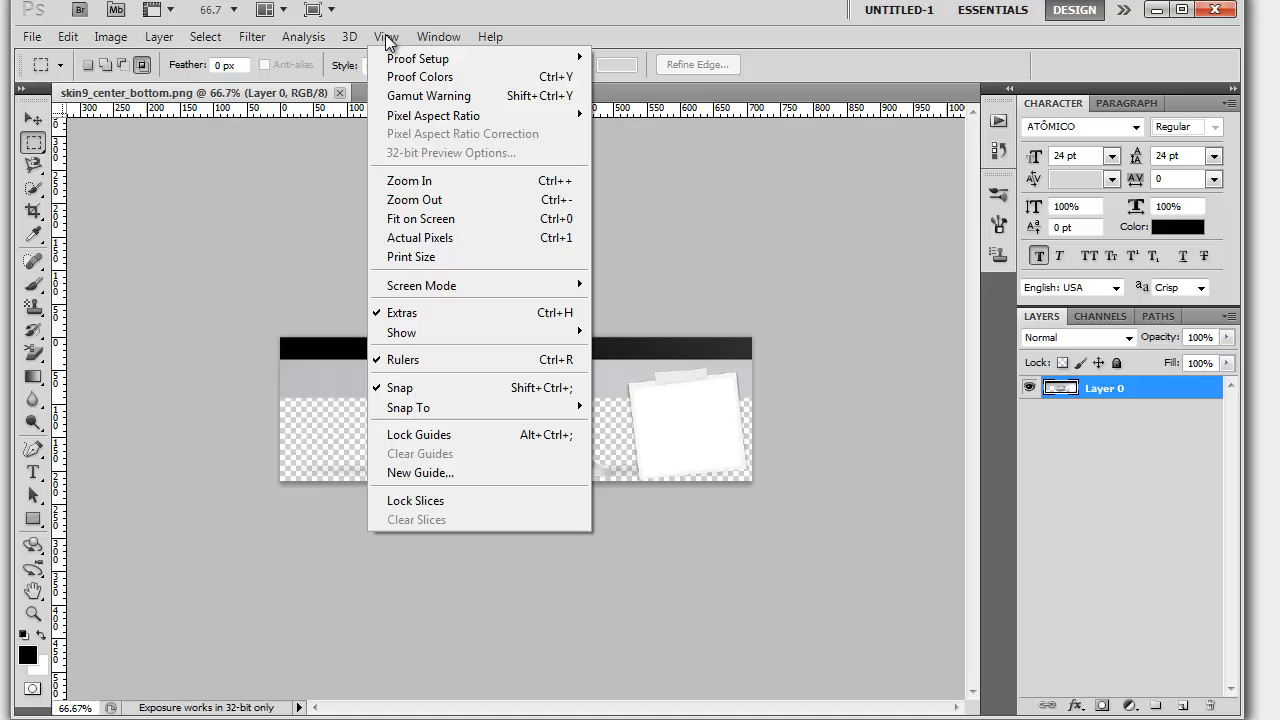
{"action": "left_click", "coordinate": [445, 220]}
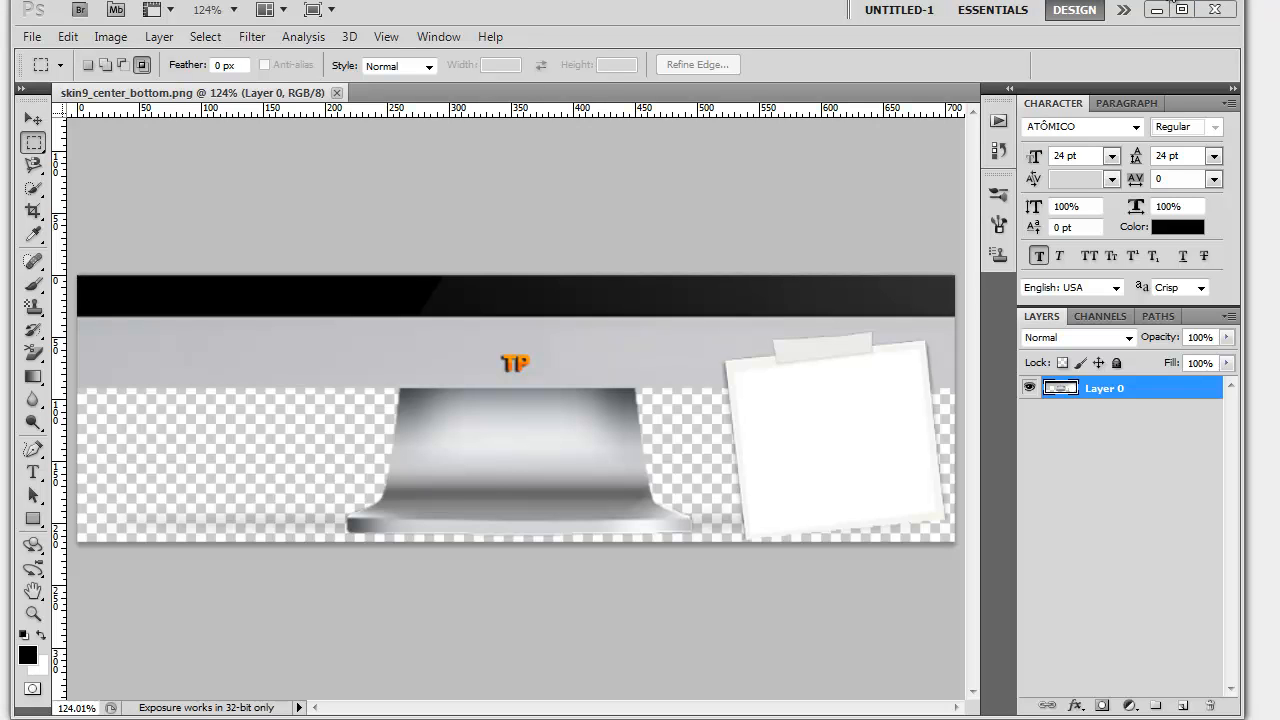
- Clear away the Photoshop and folder windows and capture the analytics dashboard in Snagit with All-in-One, about 1293 x 802 pixels
{"action": "left_click", "coordinate": [1157, 10]}
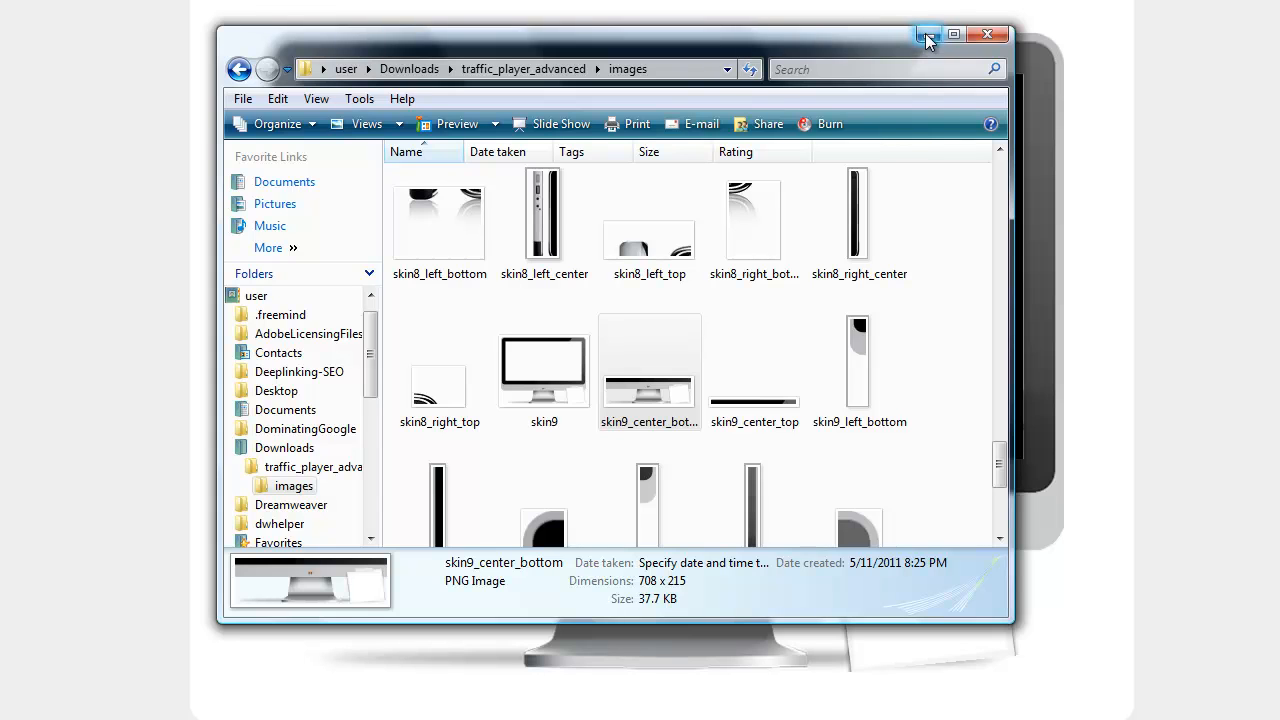
{"action": "left_click", "coordinate": [985, 37]}
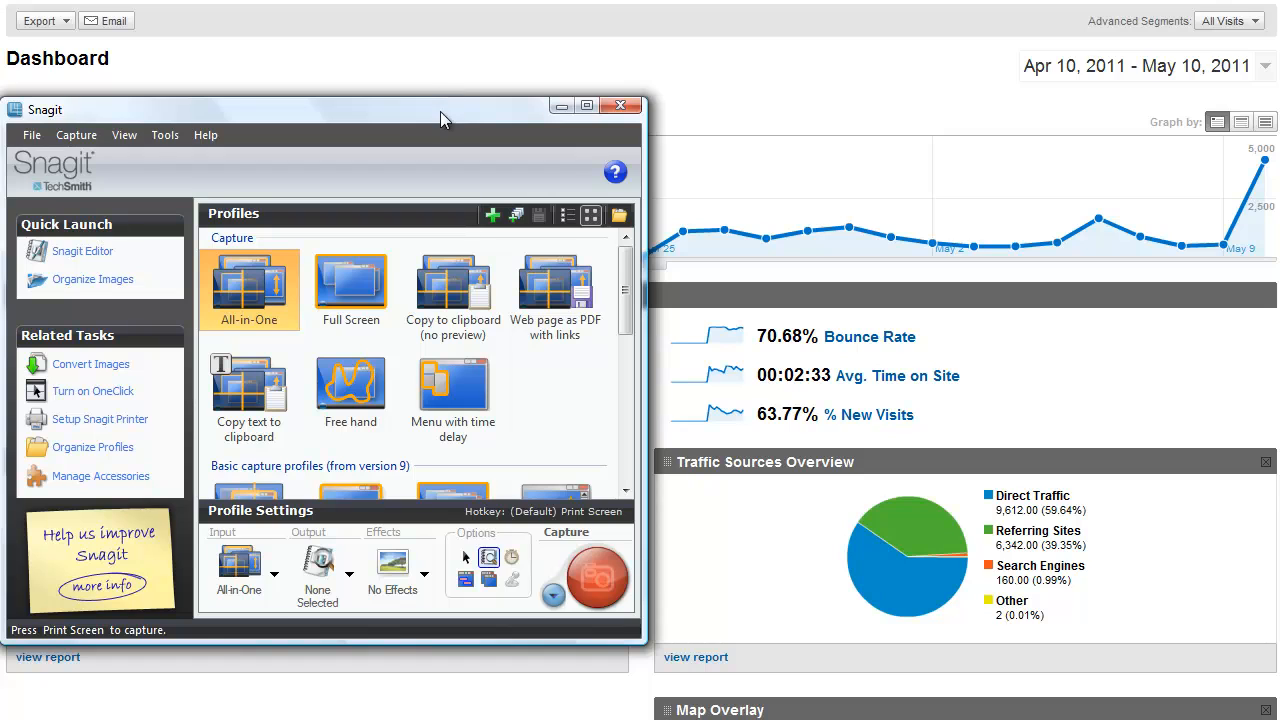
{"action": "left_click_drag", "start_coordinate": [440, 111], "coordinate": [597, 30]}
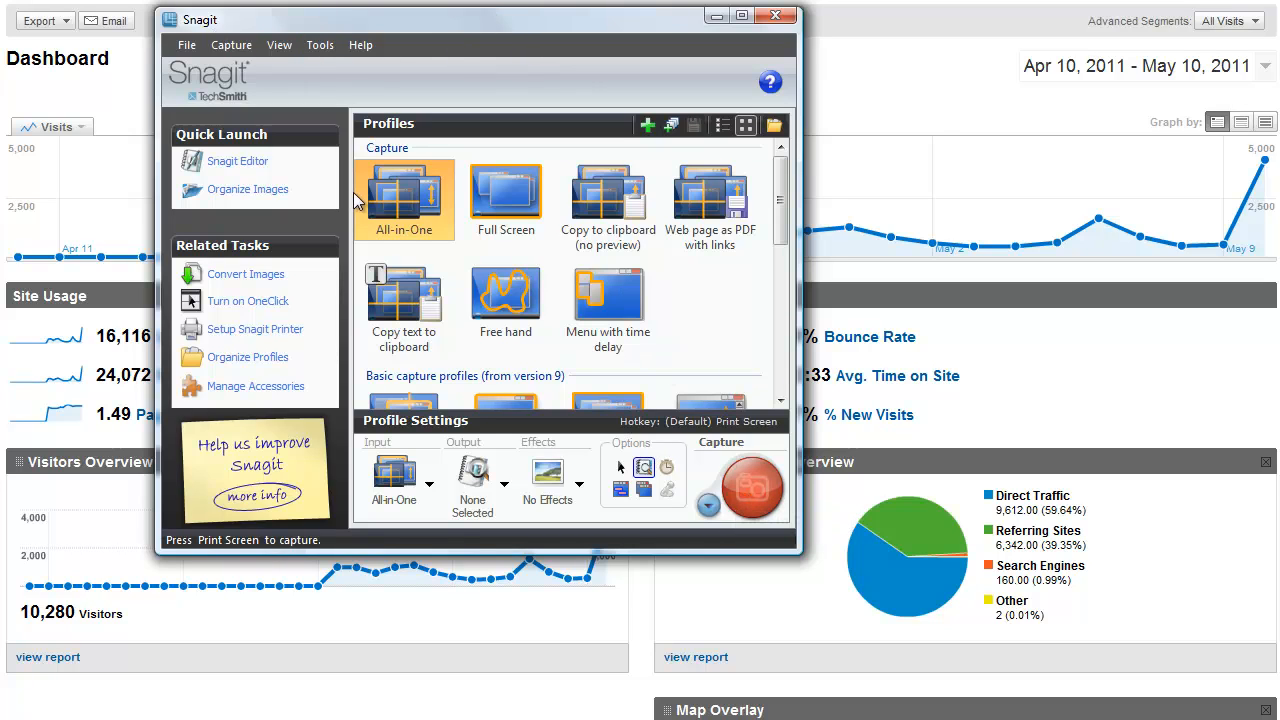
{"action": "left_click", "coordinate": [750, 497]}
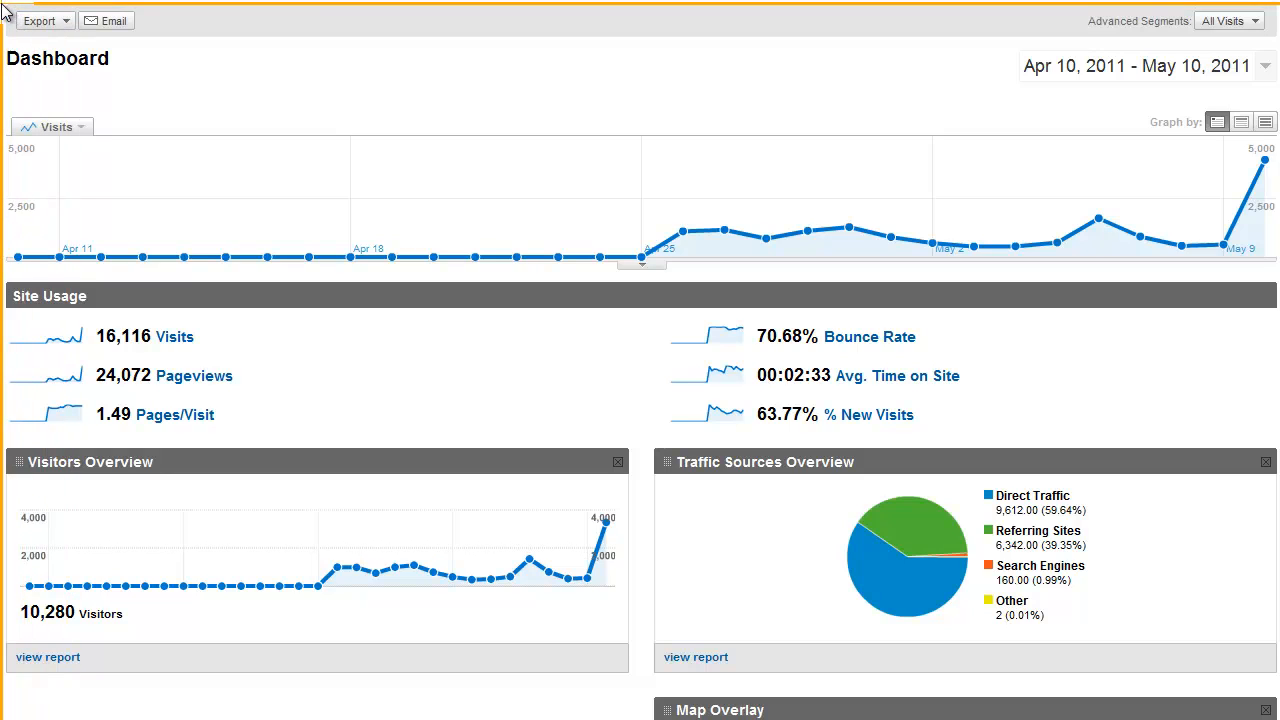
{"action": "left_click_drag", "start_coordinate": [3, 12], "coordinate": [1279, 718]}
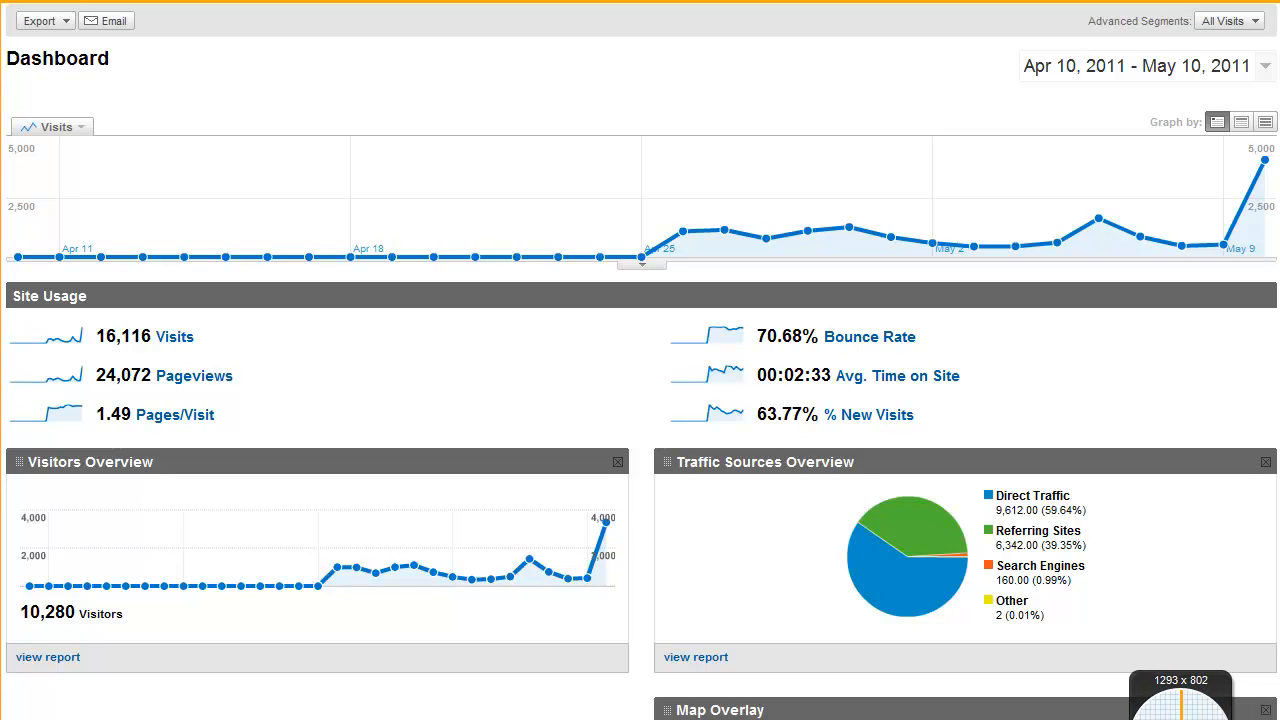
{"action": "left_click", "coordinate": [1152, 717]}
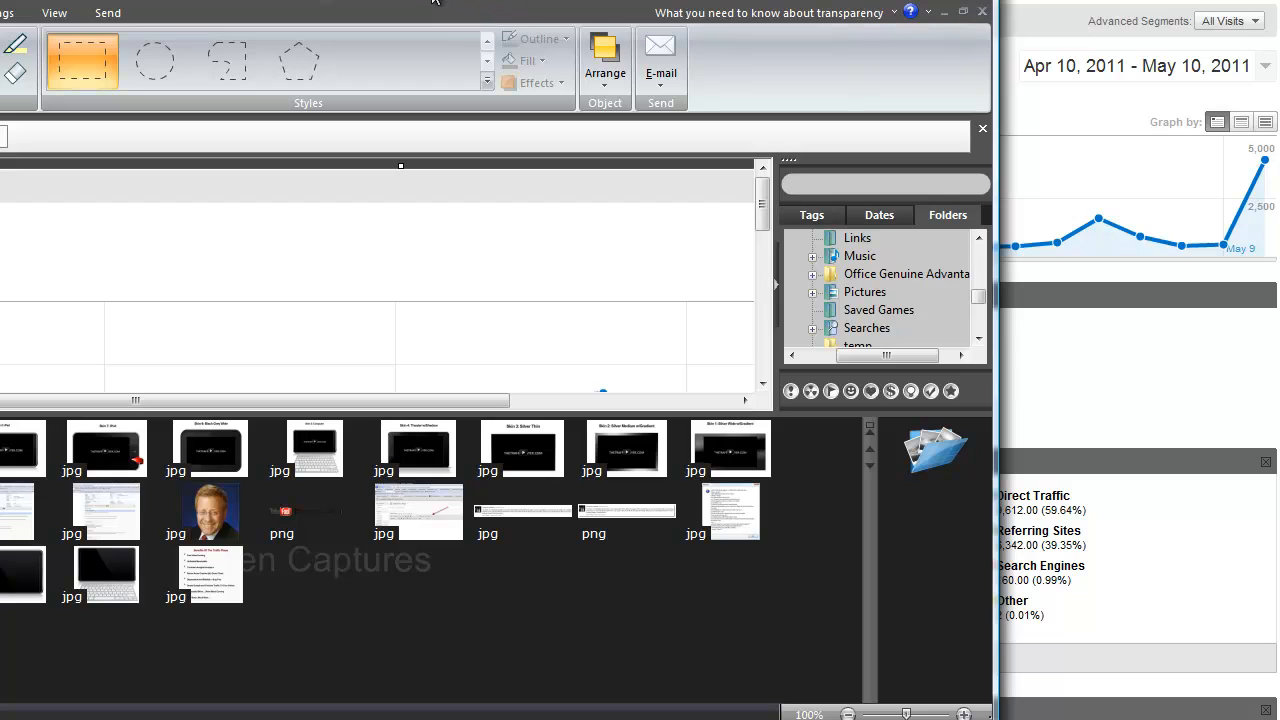
- Enlarge the preview of the dashboard capture in Snagit Editor and bring up the Save As dialog for it
{"action": "left_click_drag", "start_coordinate": [435, 0], "coordinate": [698, 36]}
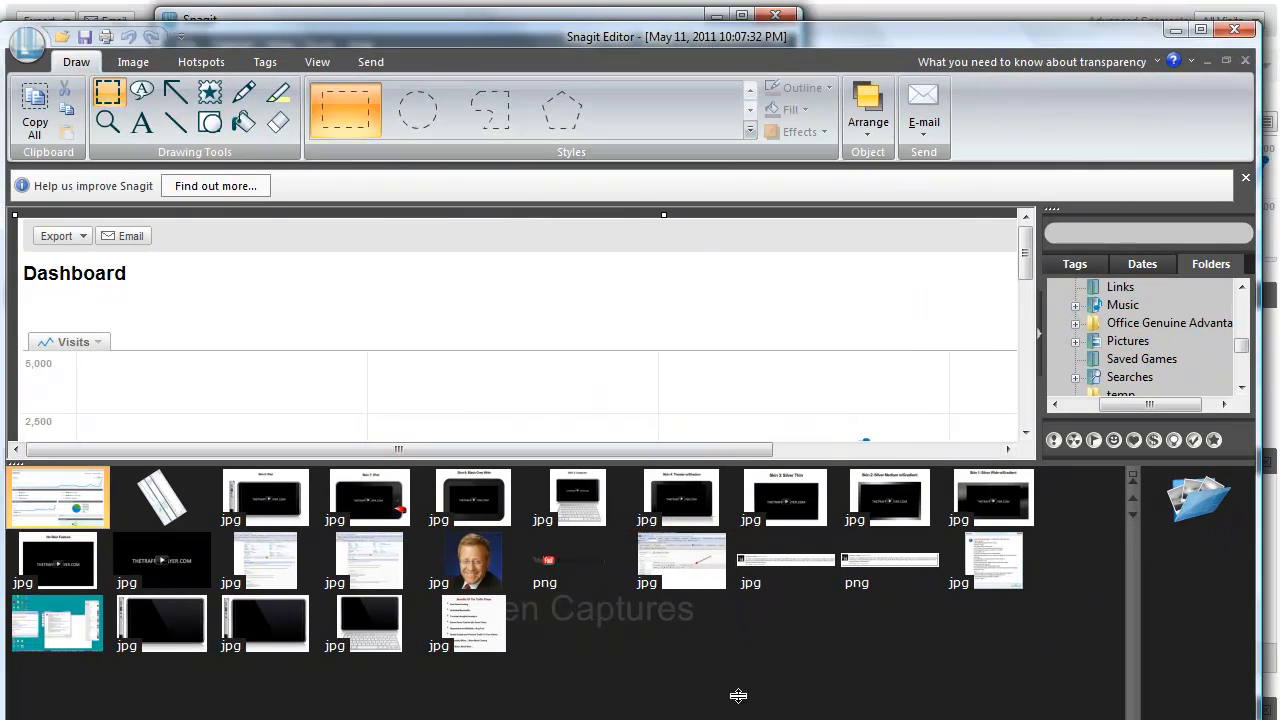
{"action": "left_click_drag", "start_coordinate": [738, 696], "coordinate": [738, 692]}
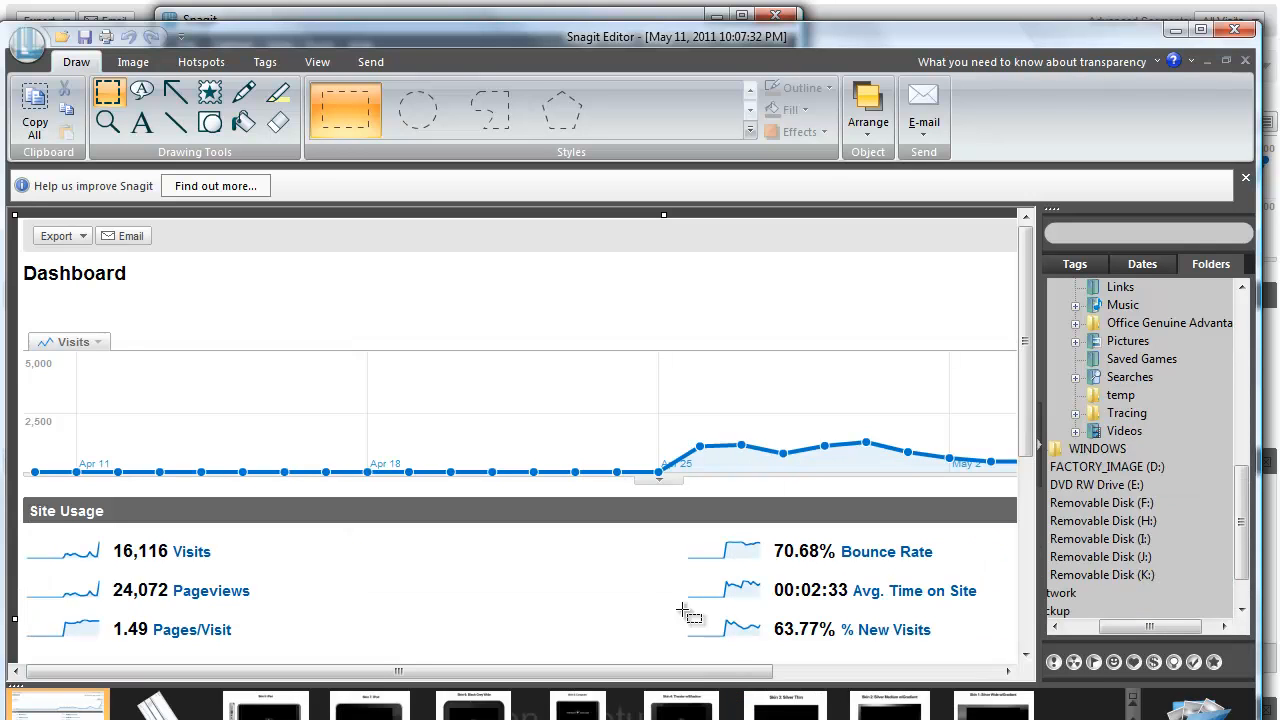
{"action": "left_click", "coordinate": [133, 62]}
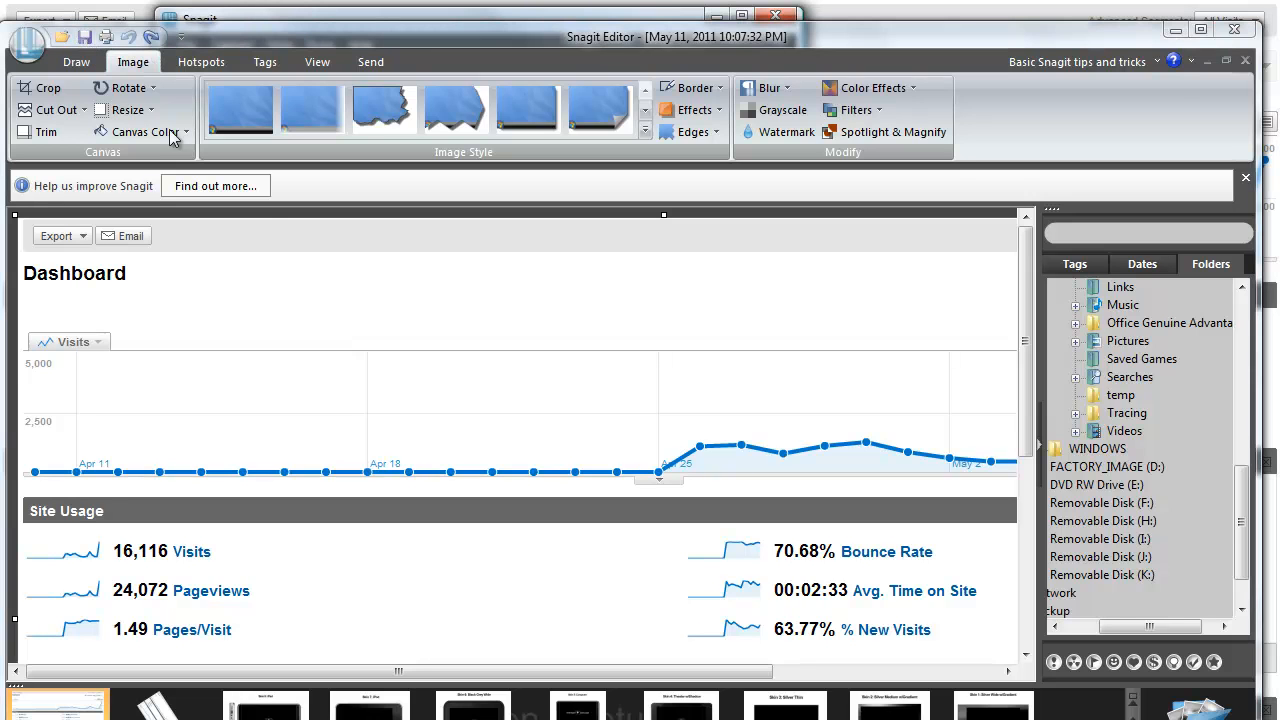
{"action": "key", "text": "ctrl+s"}
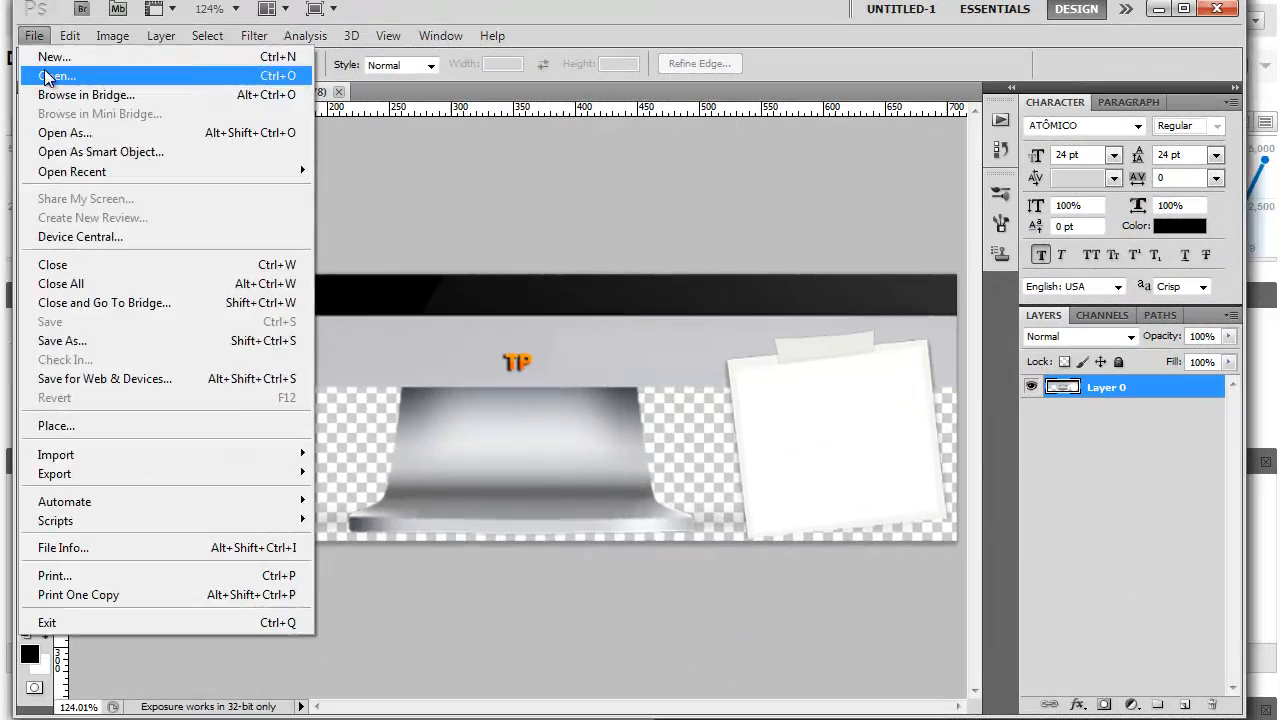
- Switch to Photoshop and open the tpanalytics image from the Downloads folder
{"action": "left_click", "coordinate": [40, 73]}
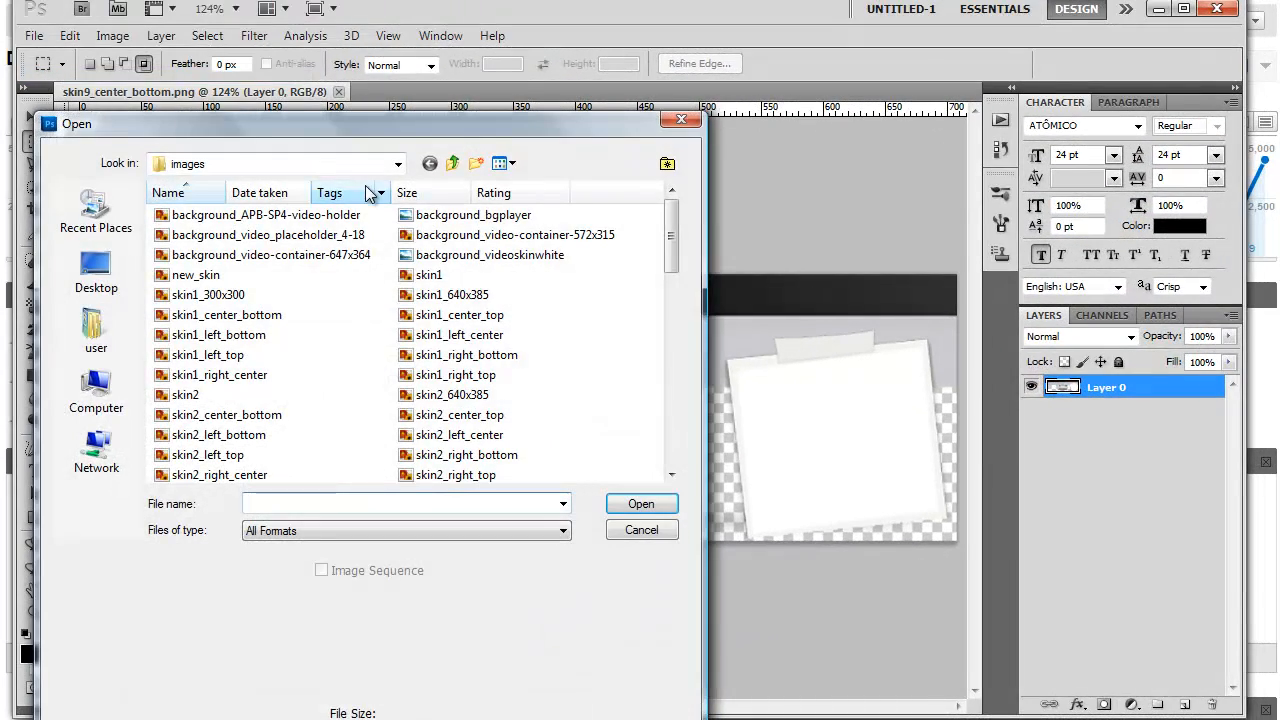
{"action": "left_click", "coordinate": [396, 166]}
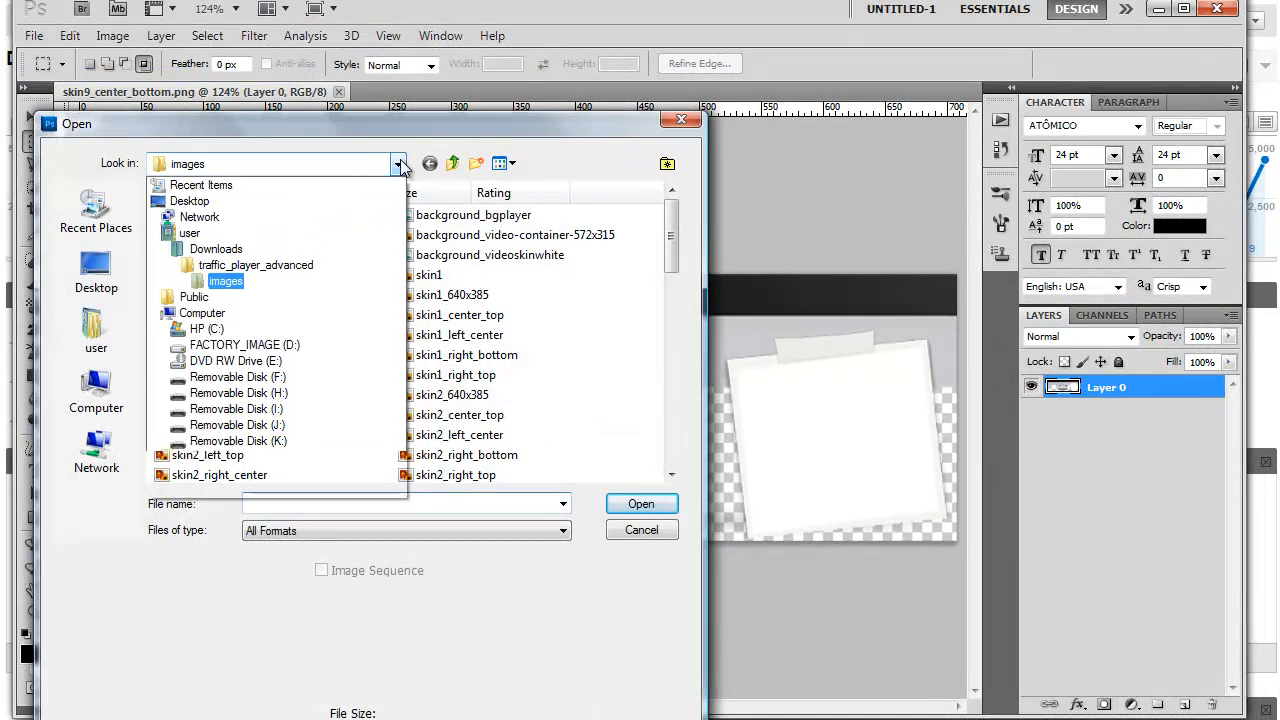
{"action": "left_click", "coordinate": [252, 252]}
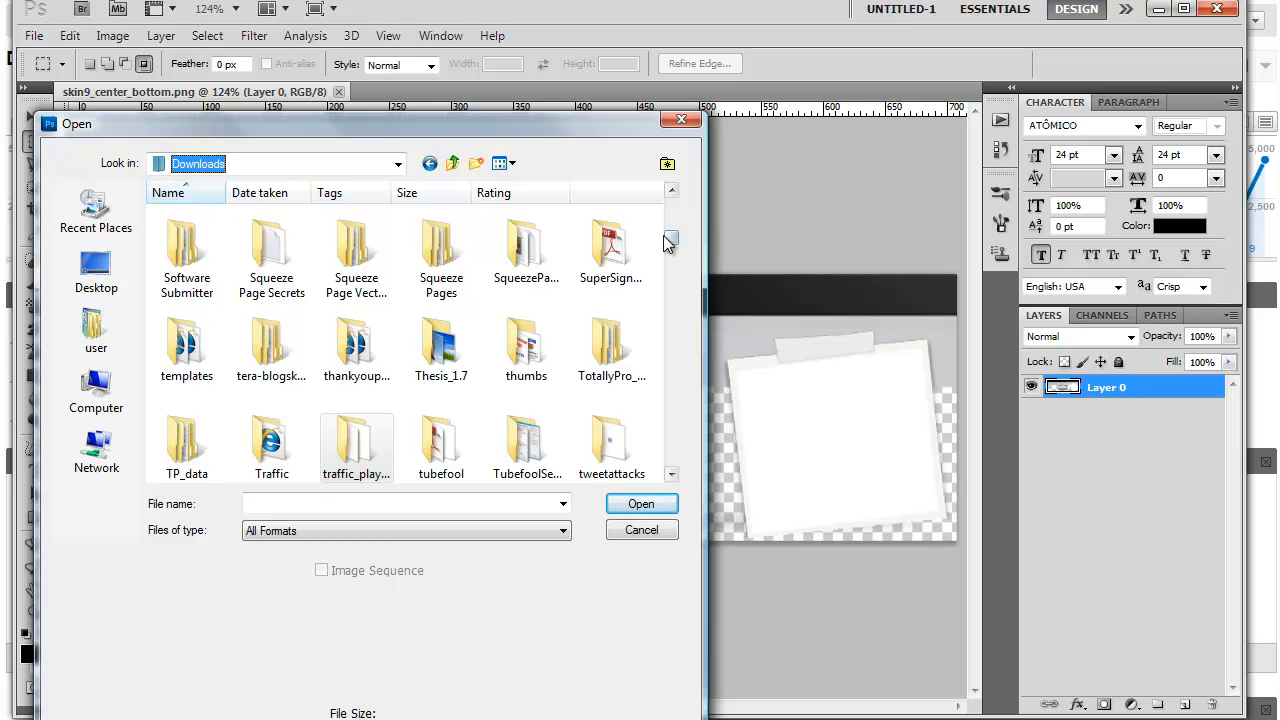
{"action": "left_click_drag", "start_coordinate": [668, 238], "coordinate": [668, 426]}
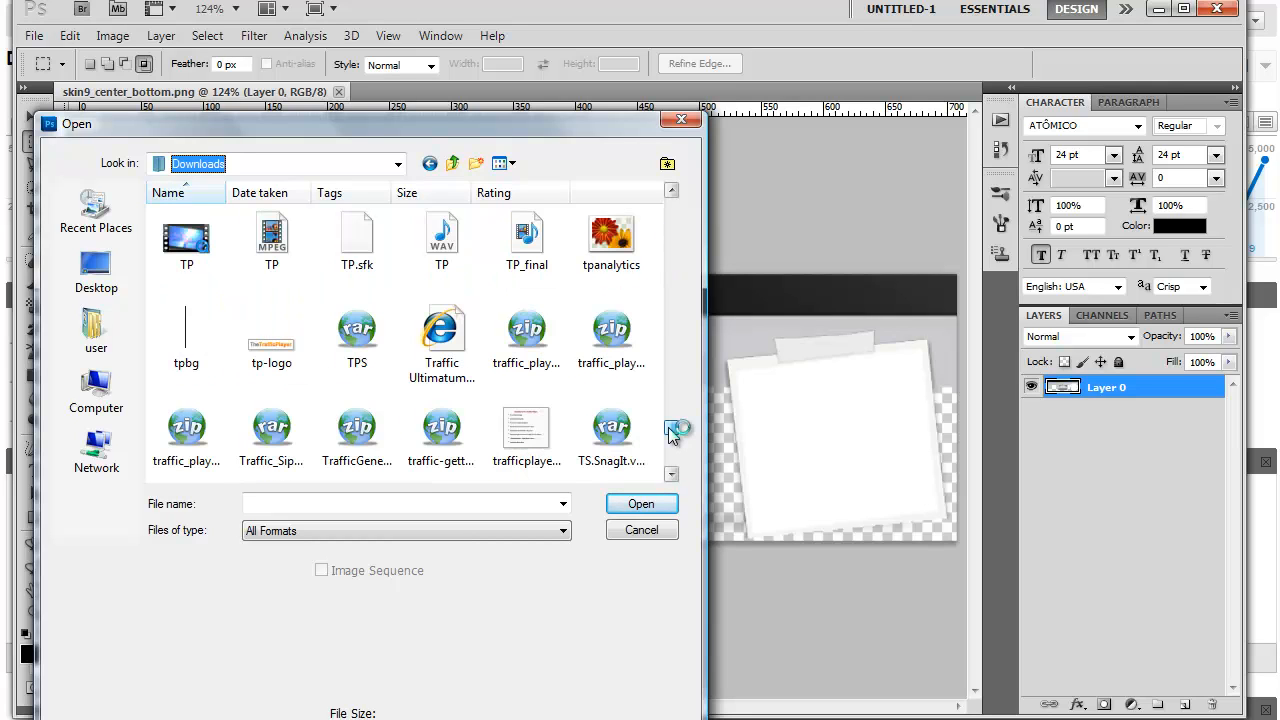
{"action": "left_click", "coordinate": [625, 237]}
{"action": "double_click", "coordinate": [624, 237]}
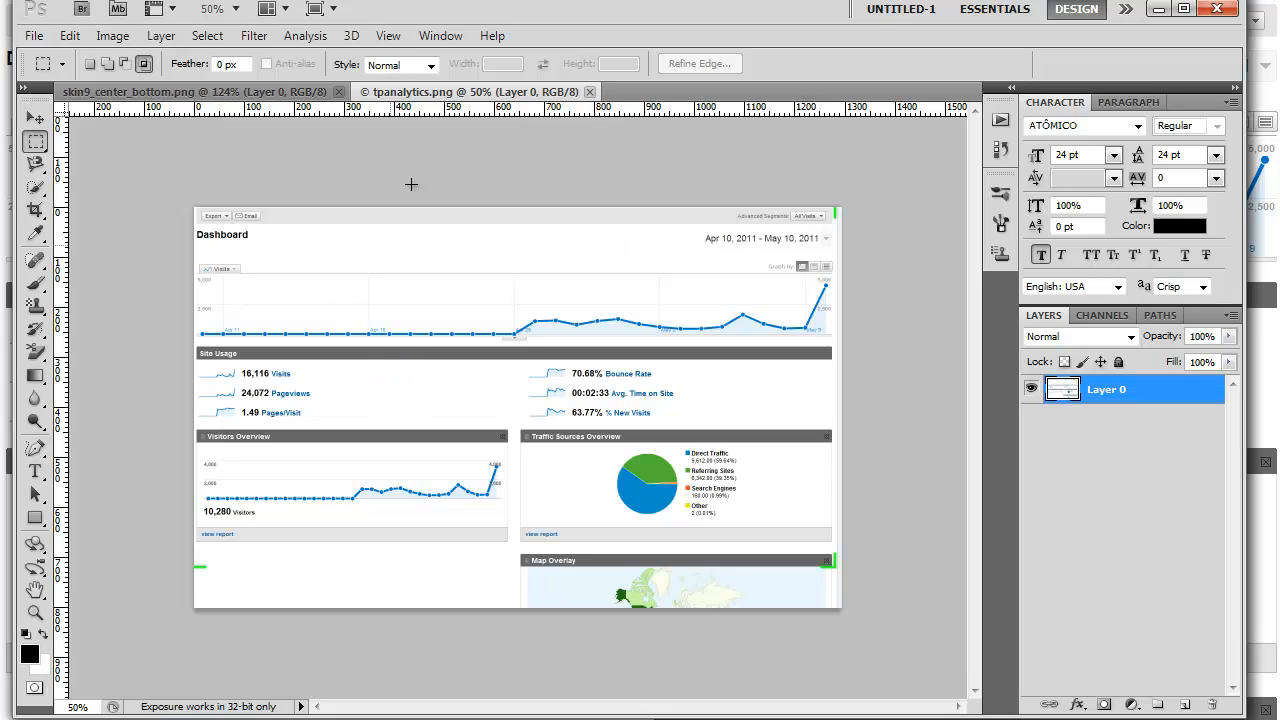
- Float the tpanalytics image in its own window and copy its dashboard into the skin9_center_bottom image with the Move tool
{"action": "right_click", "coordinate": [437, 95]}
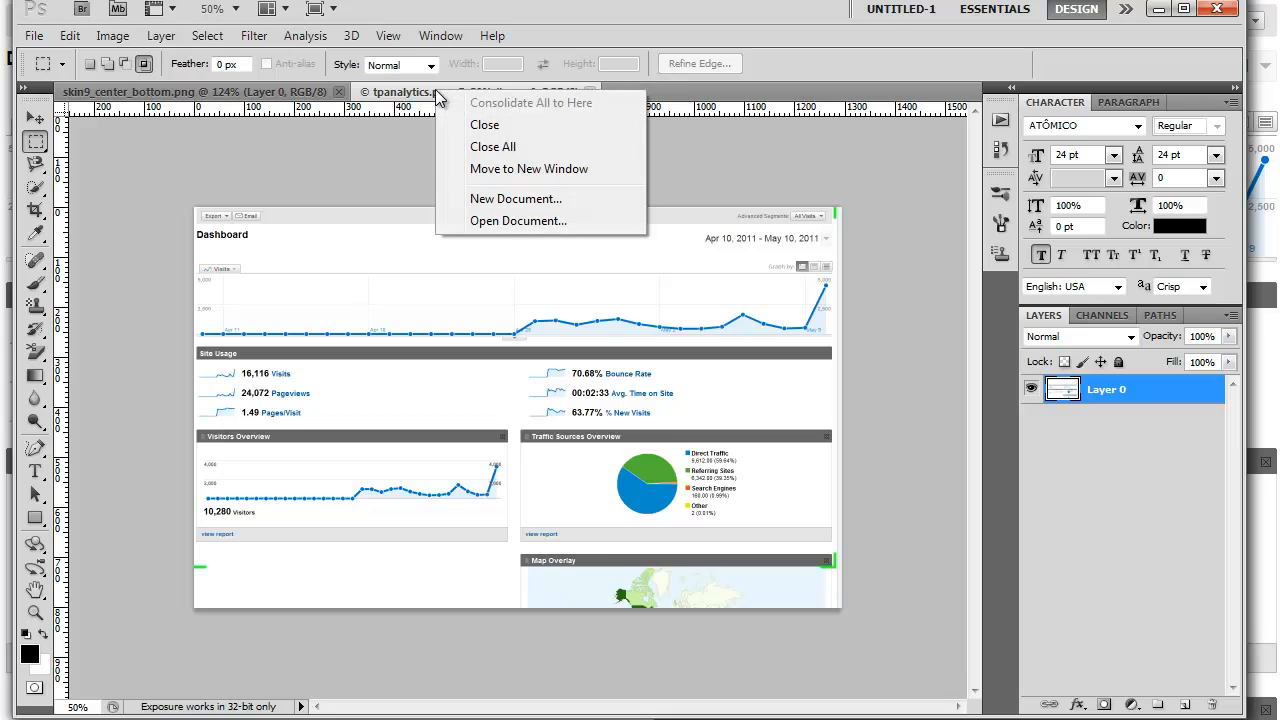
{"action": "left_click", "coordinate": [499, 170]}
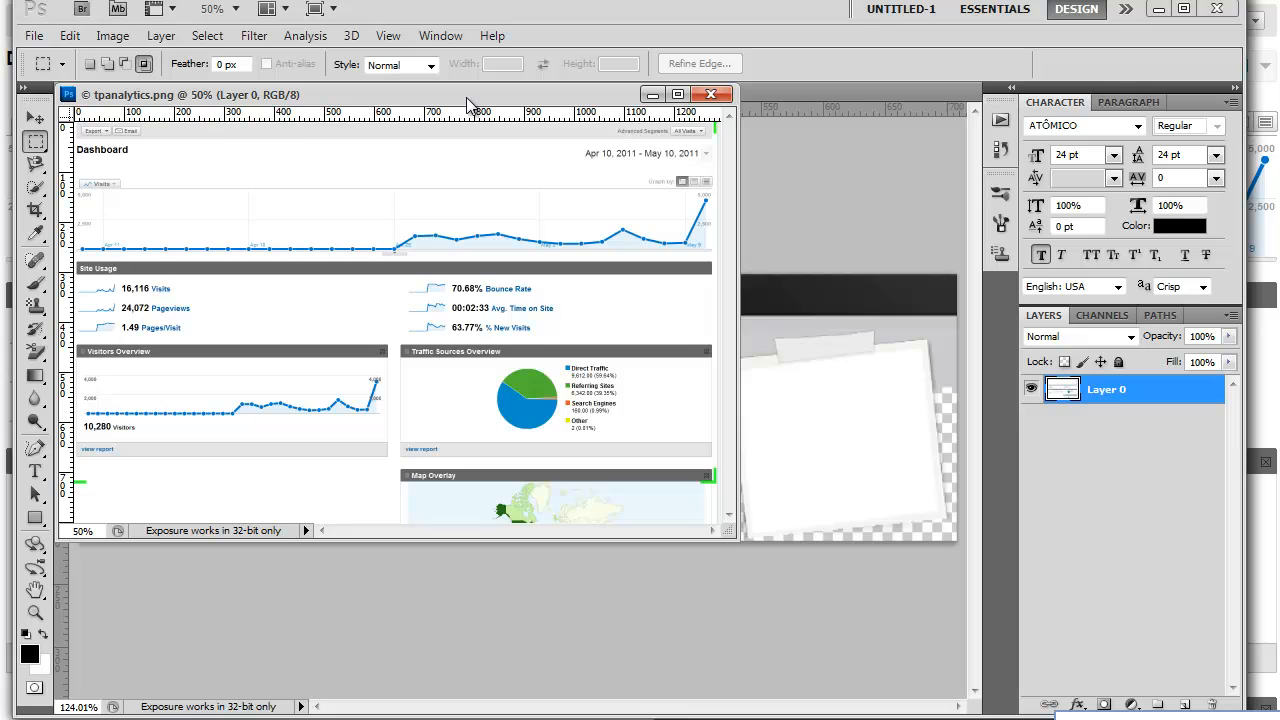
{"action": "left_click_drag", "start_coordinate": [468, 104], "coordinate": [533, 0]}
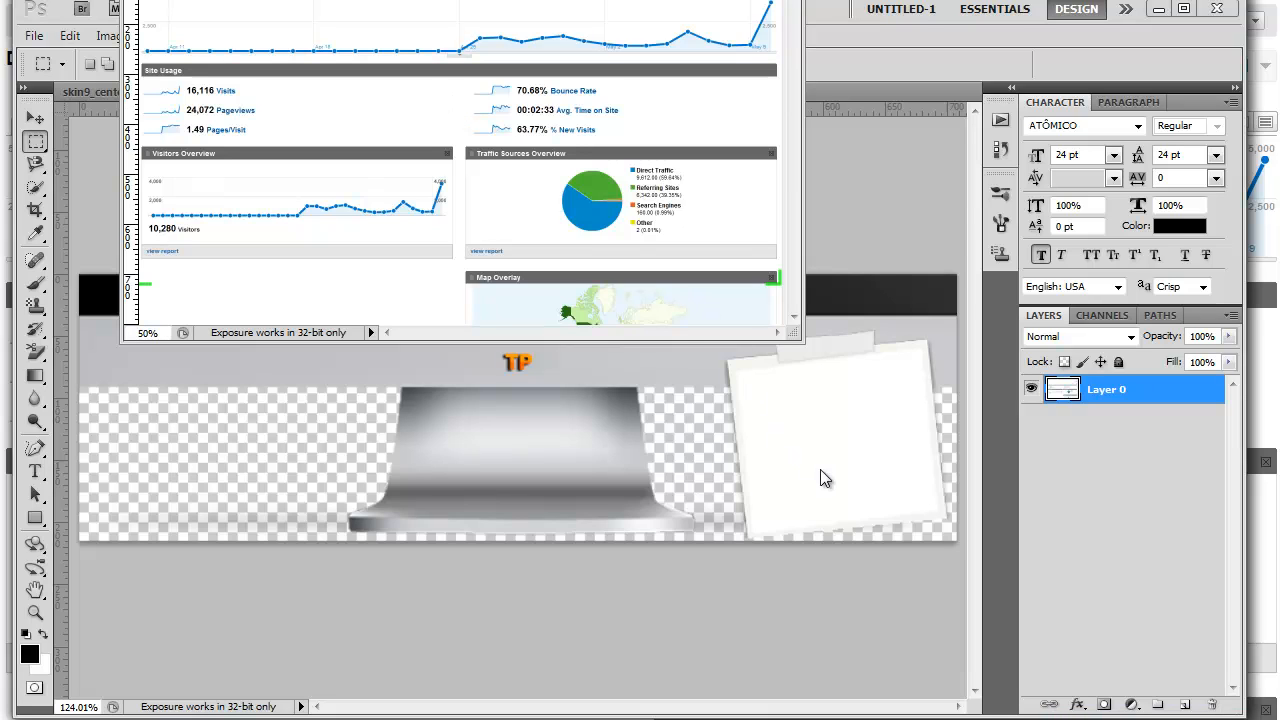
{"action": "left_click_drag", "start_coordinate": [449, 0], "coordinate": [472, 1]}
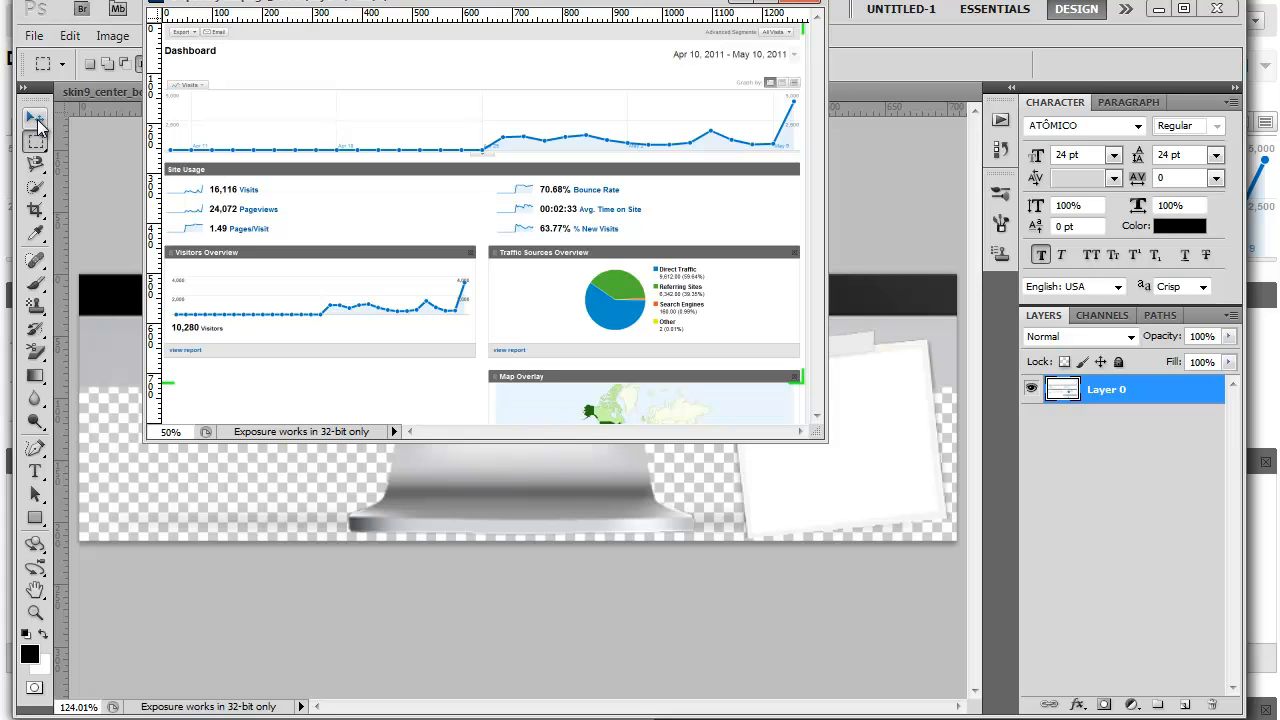
{"action": "left_click", "coordinate": [36, 120]}
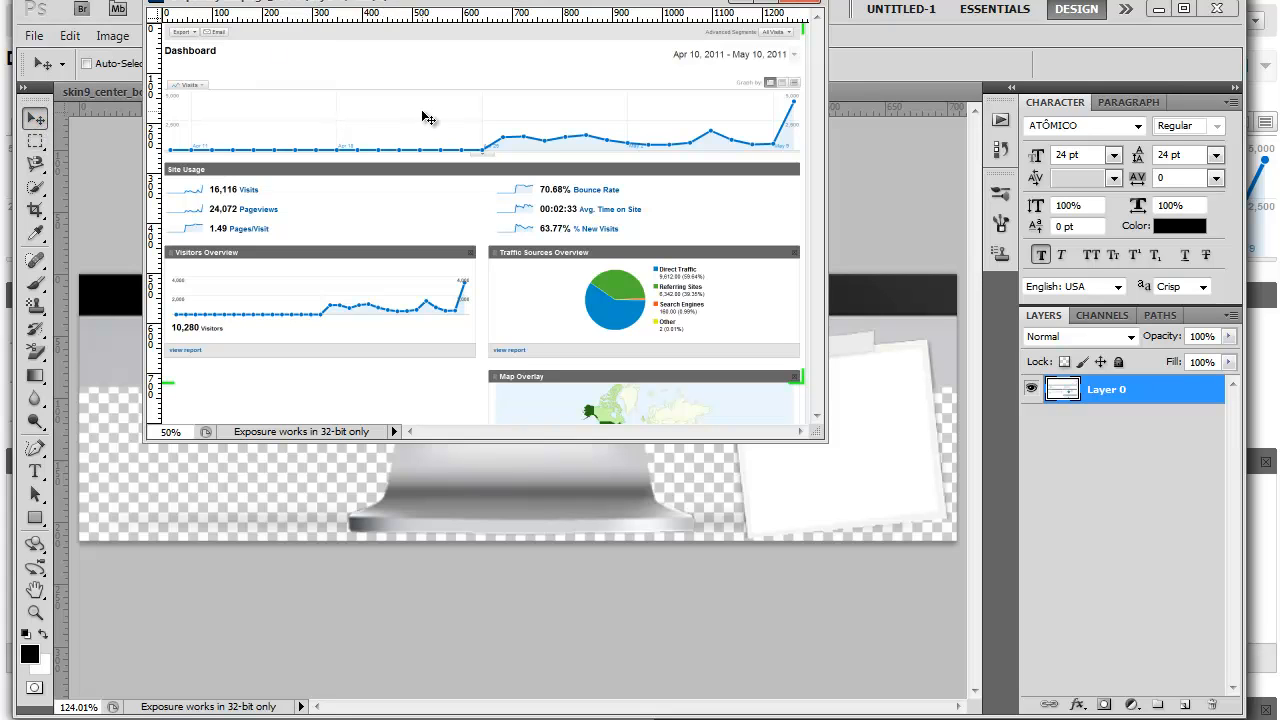
{"action": "left_click_drag", "start_coordinate": [427, 118], "coordinate": [577, 286]}
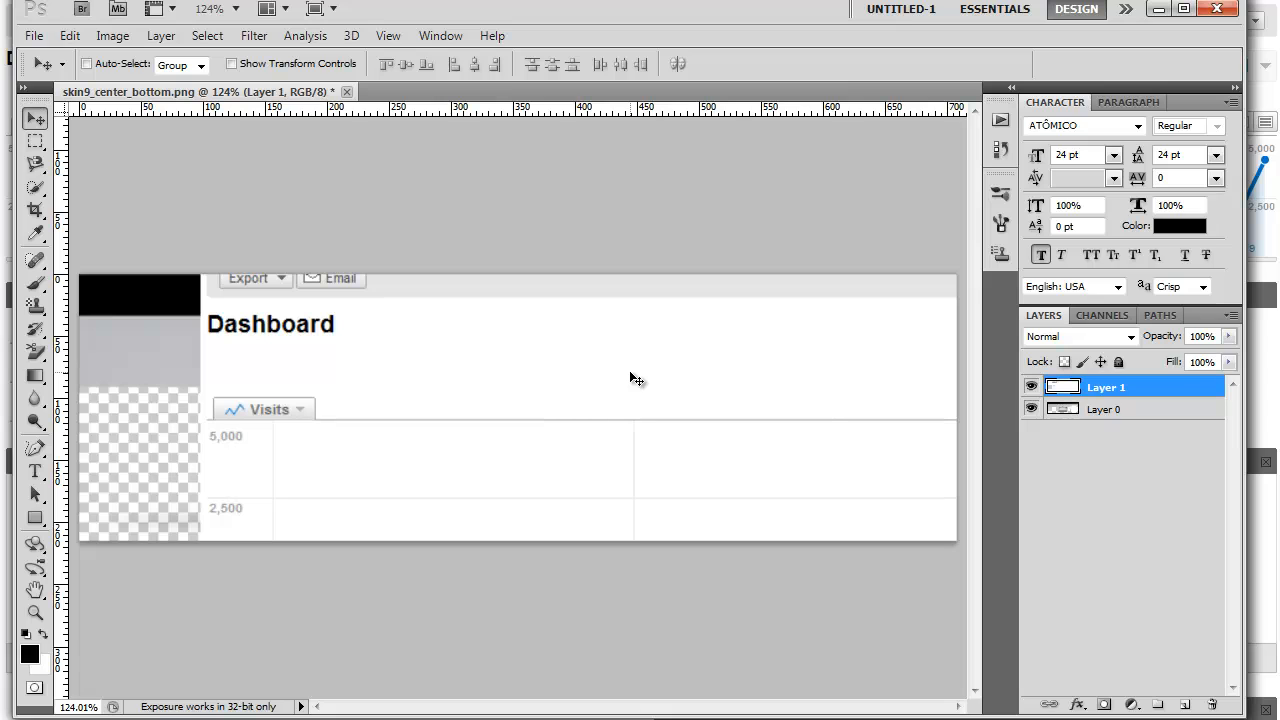
- Free-transform the dashboard layer to about 77% width and 73% height, and reposition it just below the skin's black bar
{"action": "right_click", "coordinate": [630, 372]}
{"action": "left_click", "coordinate": [662, 385]}
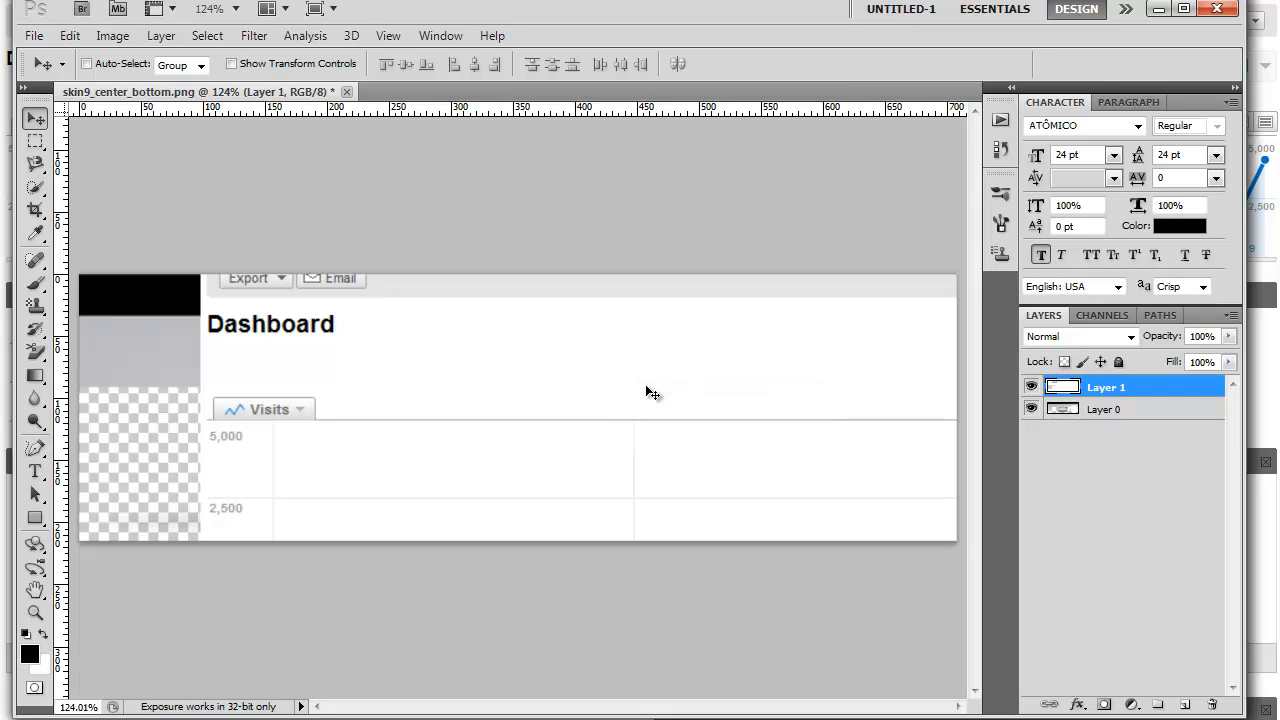
{"action": "left_click", "coordinate": [68, 37]}
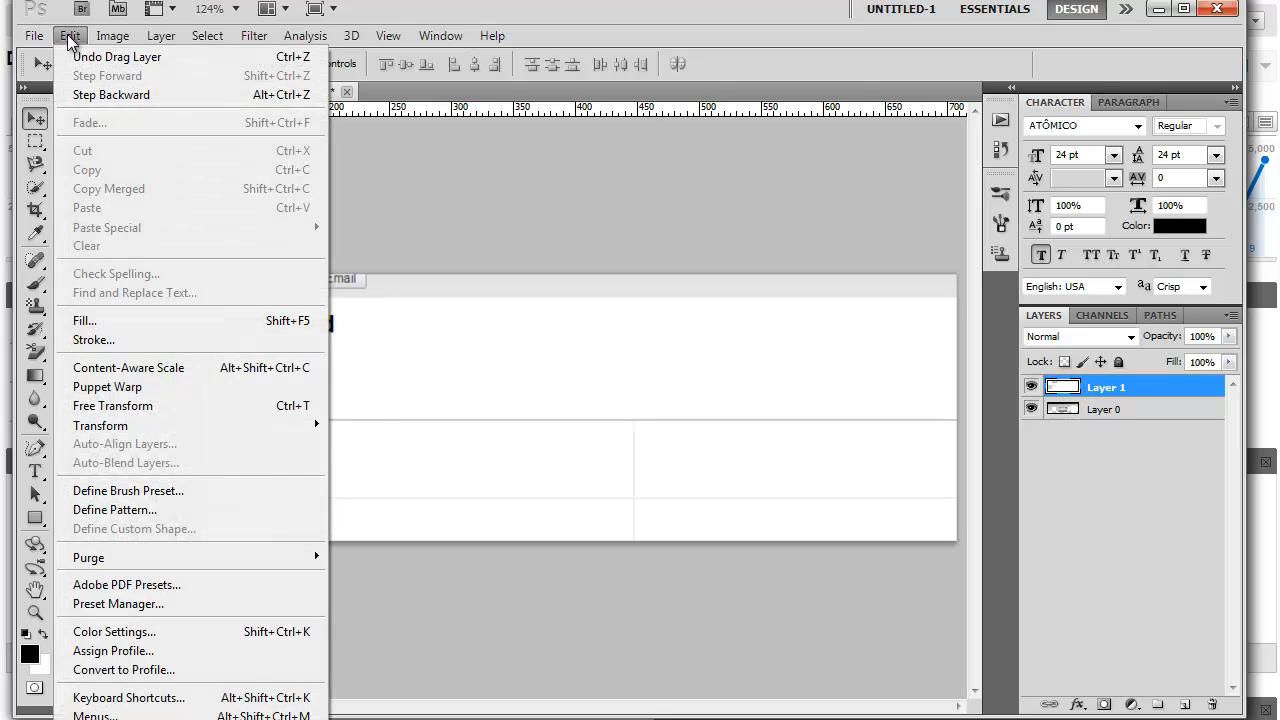
{"action": "left_click", "coordinate": [117, 410]}
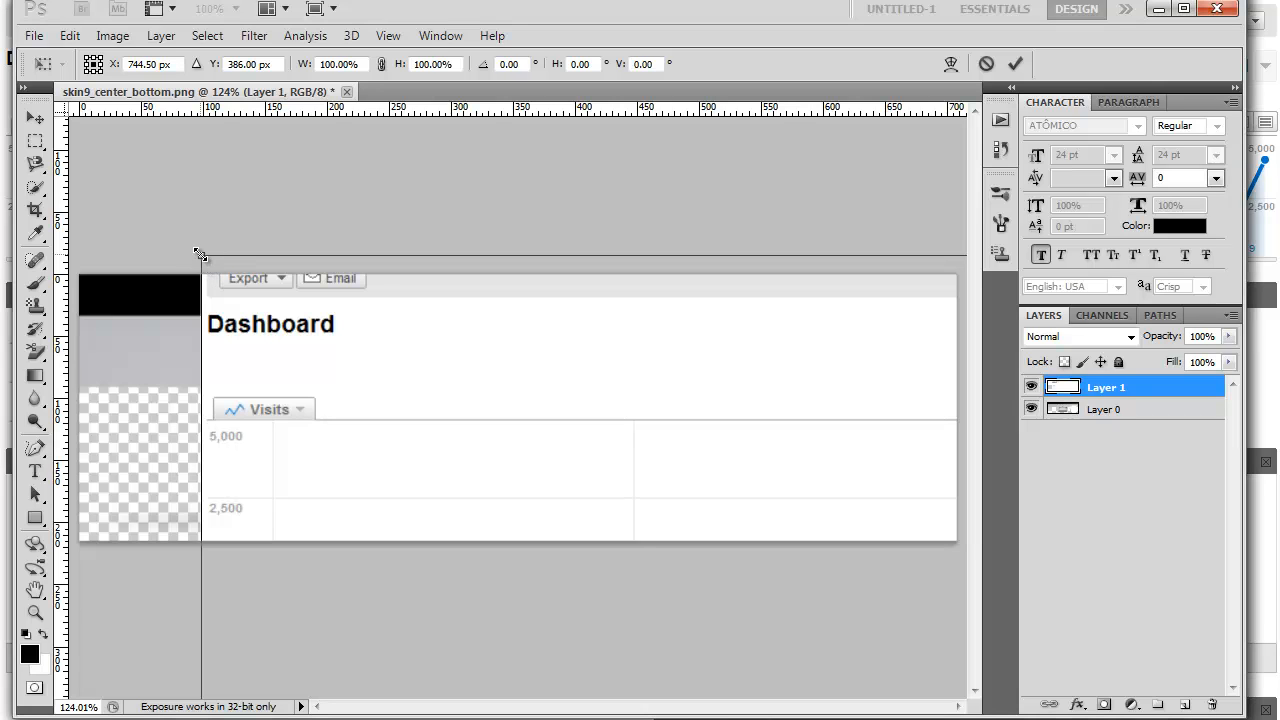
{"action": "left_click_drag", "start_coordinate": [199, 254], "coordinate": [572, 525]}
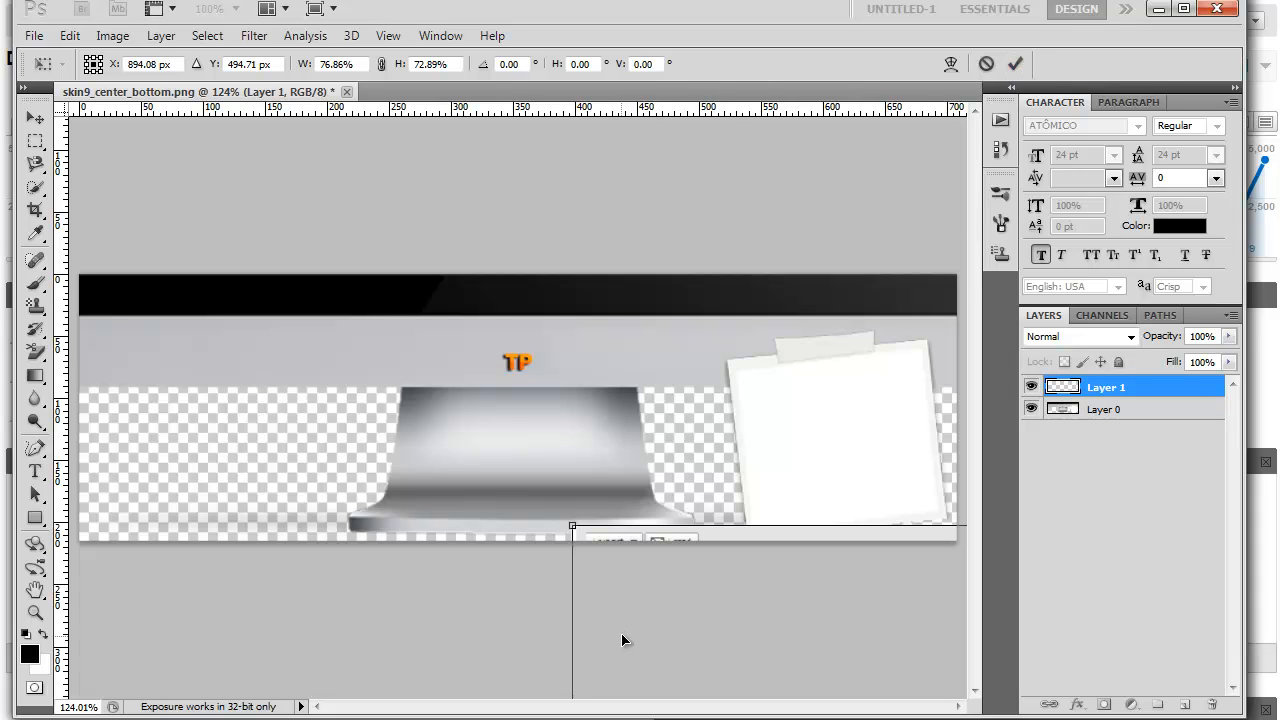
{"action": "left_click", "coordinate": [1016, 63]}
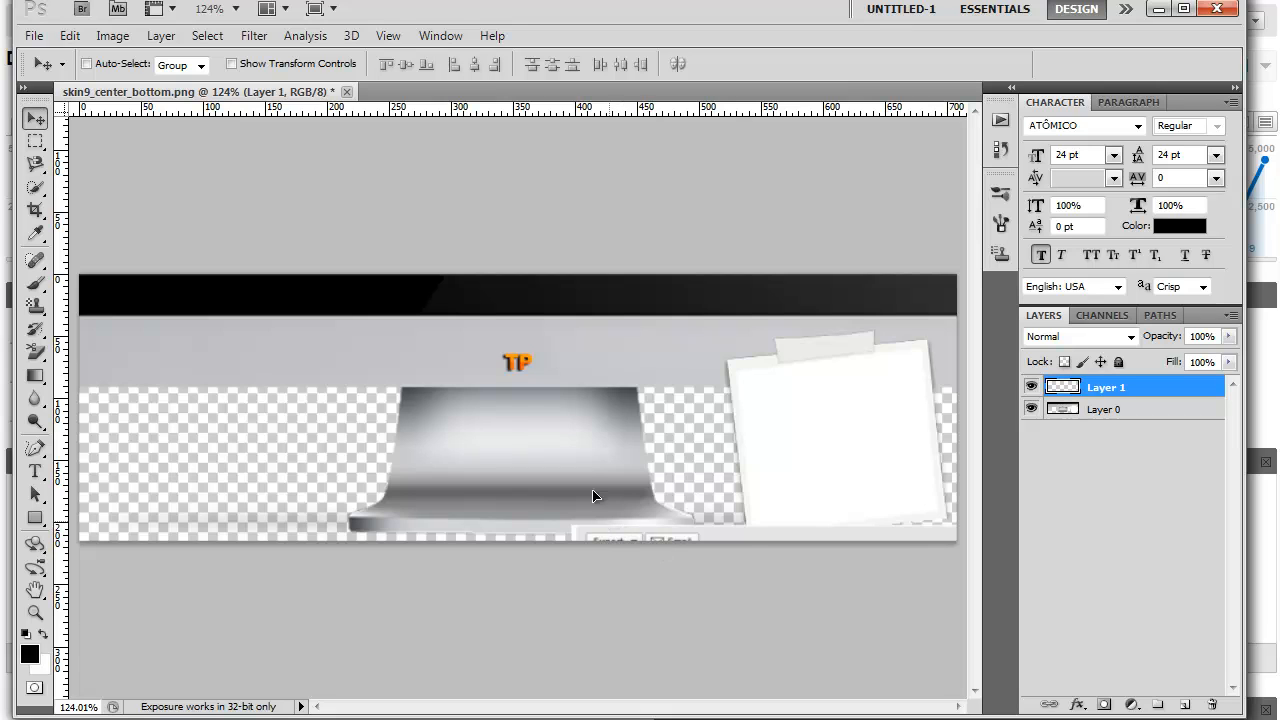
{"action": "left_click_drag", "start_coordinate": [594, 494], "coordinate": [445, 347]}
{"action": "left_click_drag", "start_coordinate": [361, 274], "coordinate": [159, 334]}
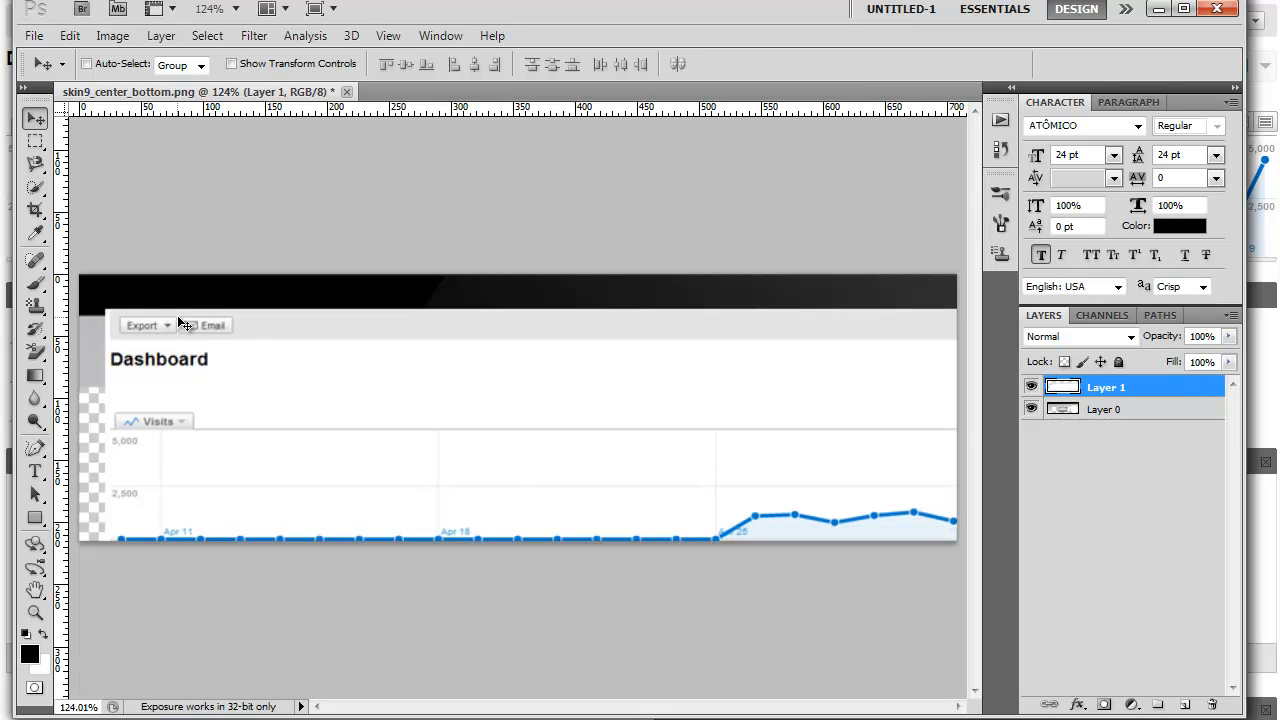
- Scale the dashboard layer down proportionally with Free Transform until the whole capture is about 273 px wide
{"action": "left_click", "coordinate": [68, 36]}
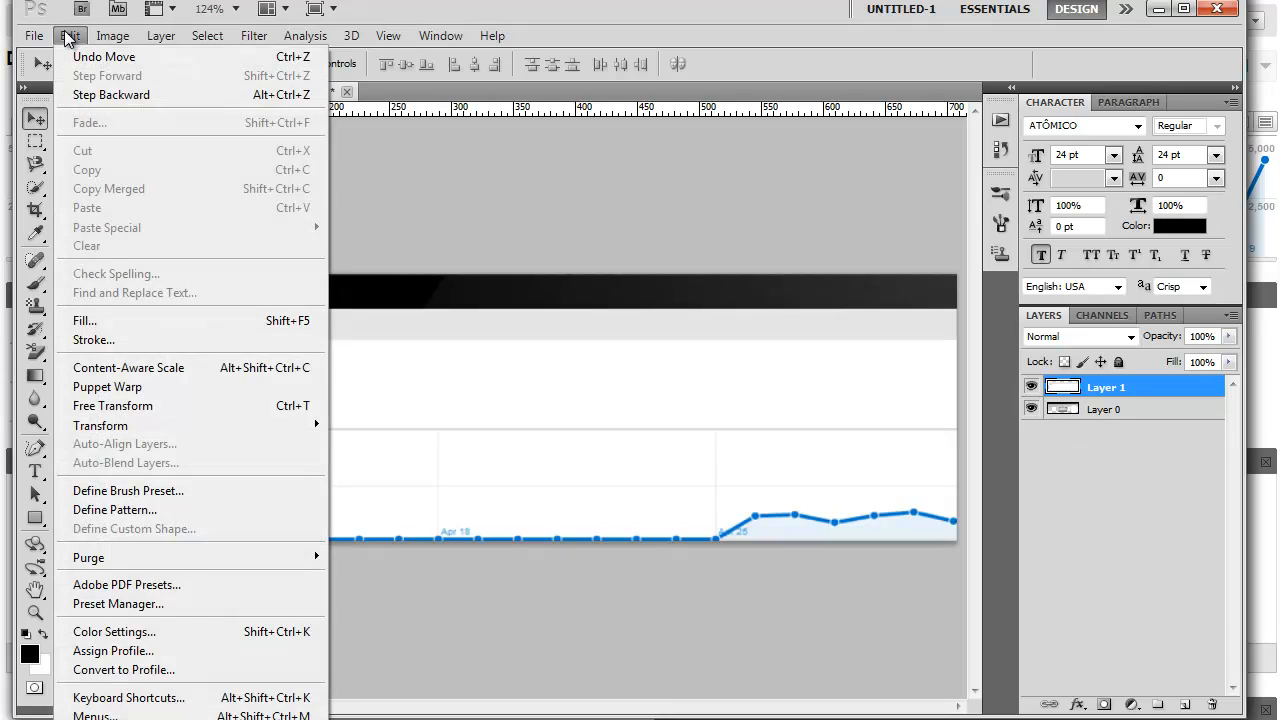
{"action": "left_click", "coordinate": [138, 405]}
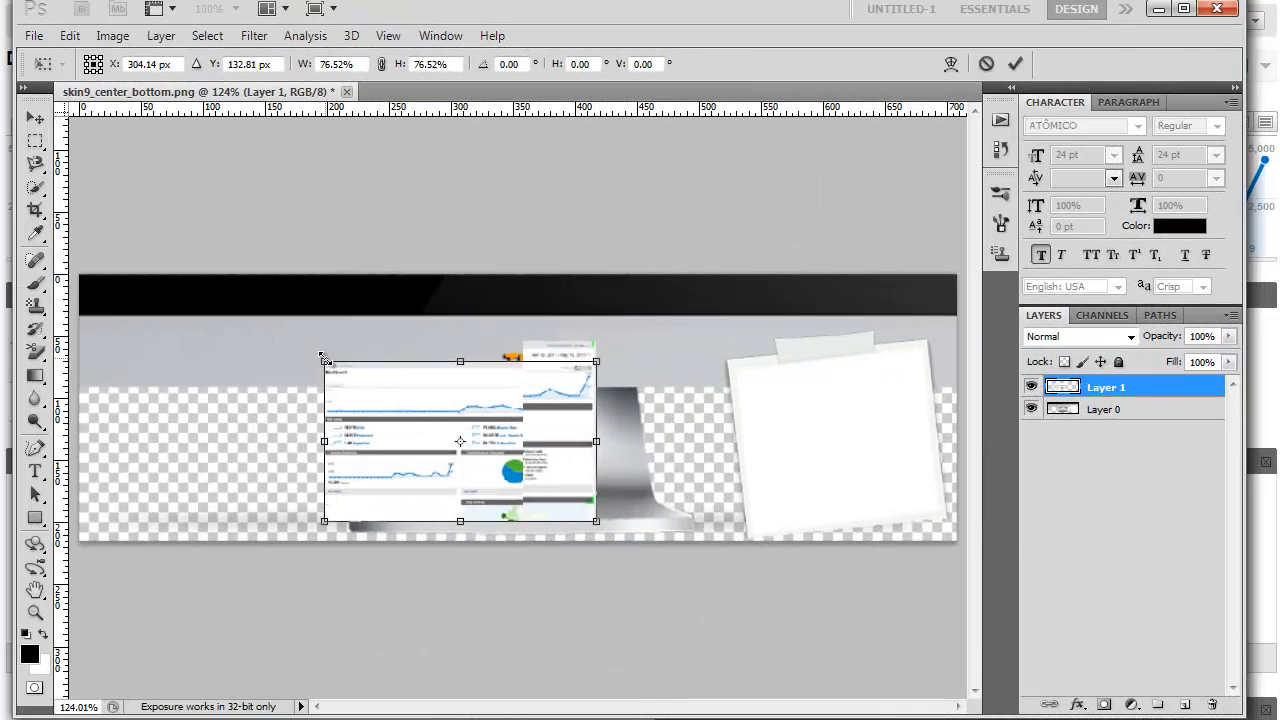
{"action": "left_click_drag", "start_coordinate": [323, 355], "coordinate": [253, 306]}
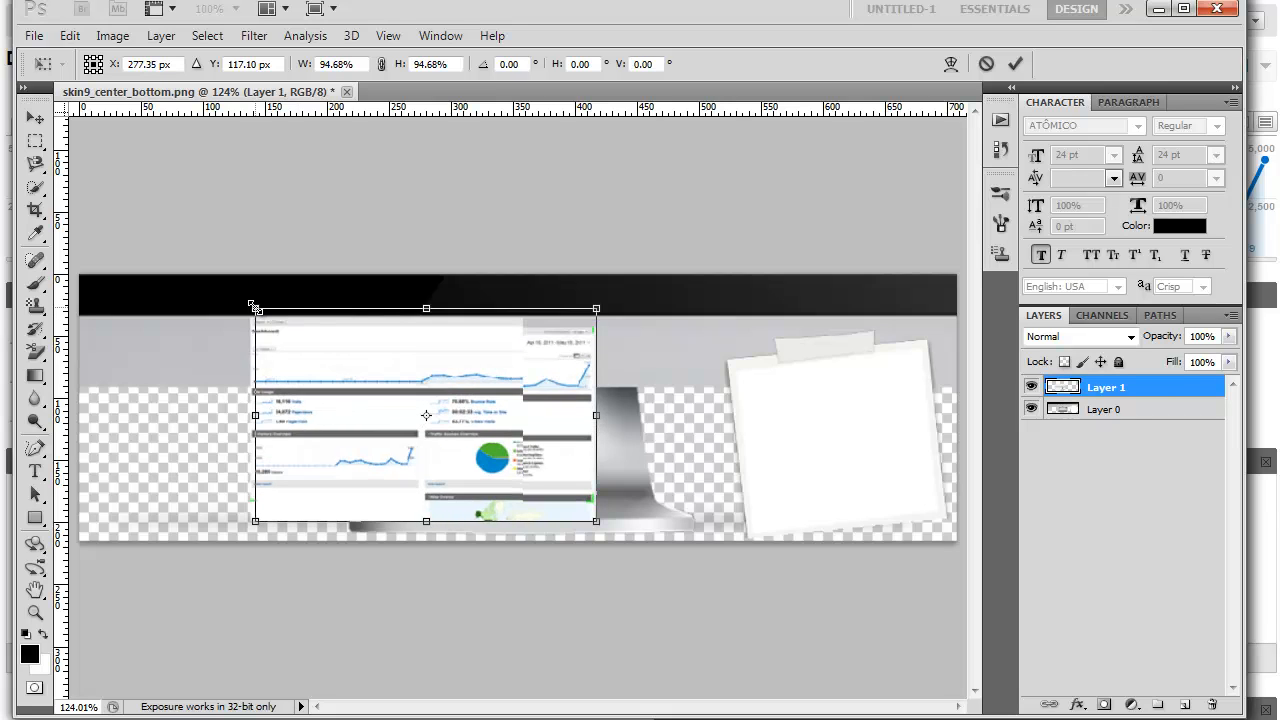
{"action": "left_click", "coordinate": [1015, 64]}
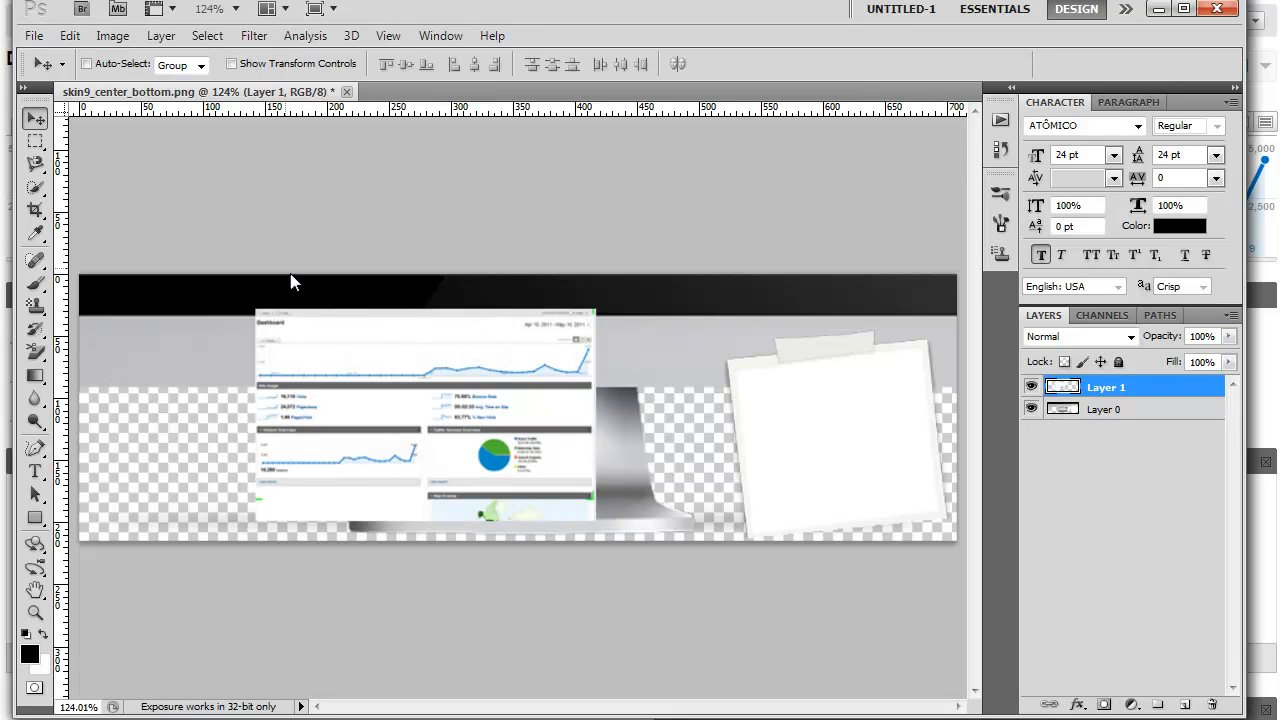
- Move the dashboard over the white taped note and scale it to about 63% width and 88% height
{"action": "left_click_drag", "start_coordinate": [543, 378], "coordinate": [836, 409]}
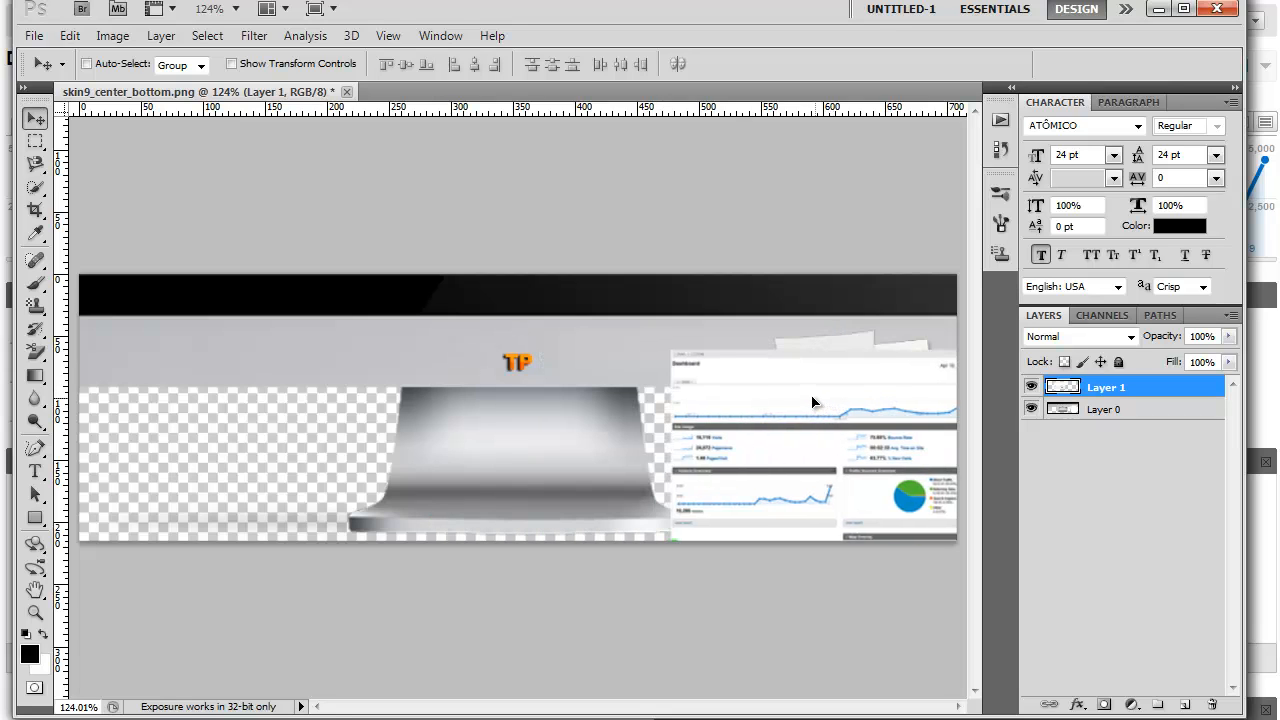
{"action": "key", "text": "ctrl+t"}
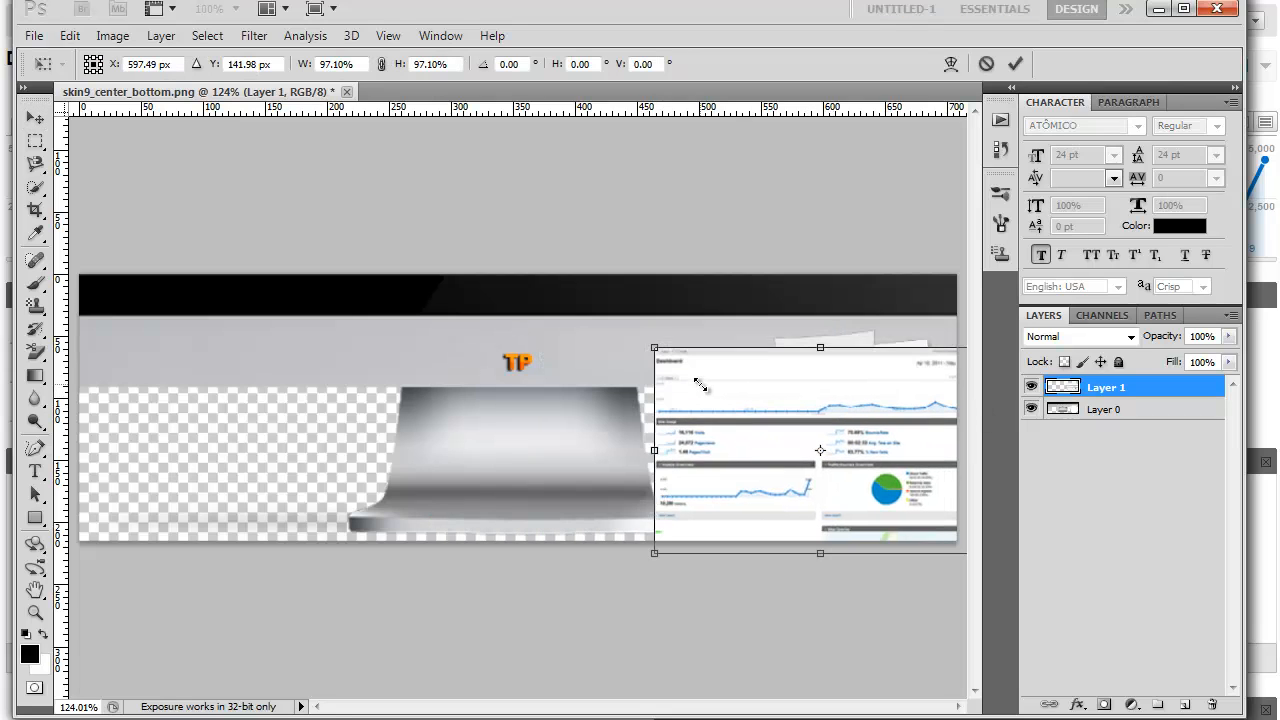
{"action": "left_click_drag", "start_coordinate": [700, 385], "coordinate": [725, 395]}
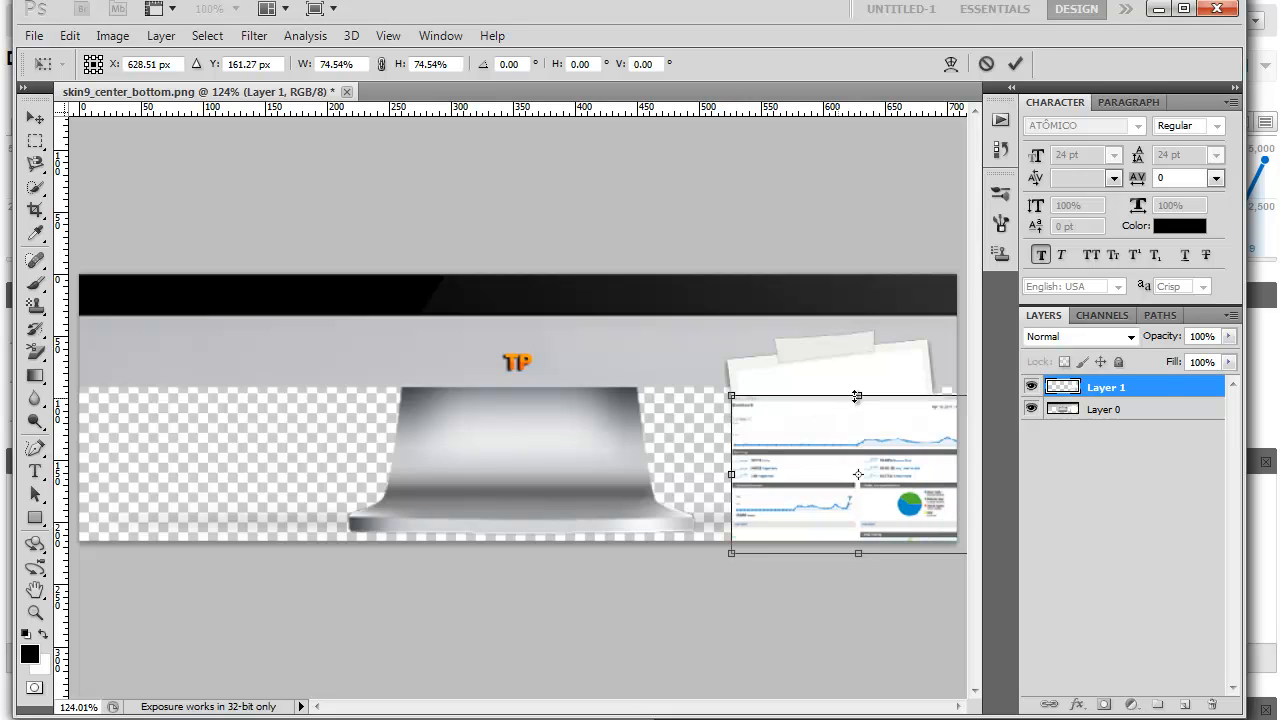
{"action": "left_click_drag", "start_coordinate": [857, 394], "coordinate": [858, 367]}
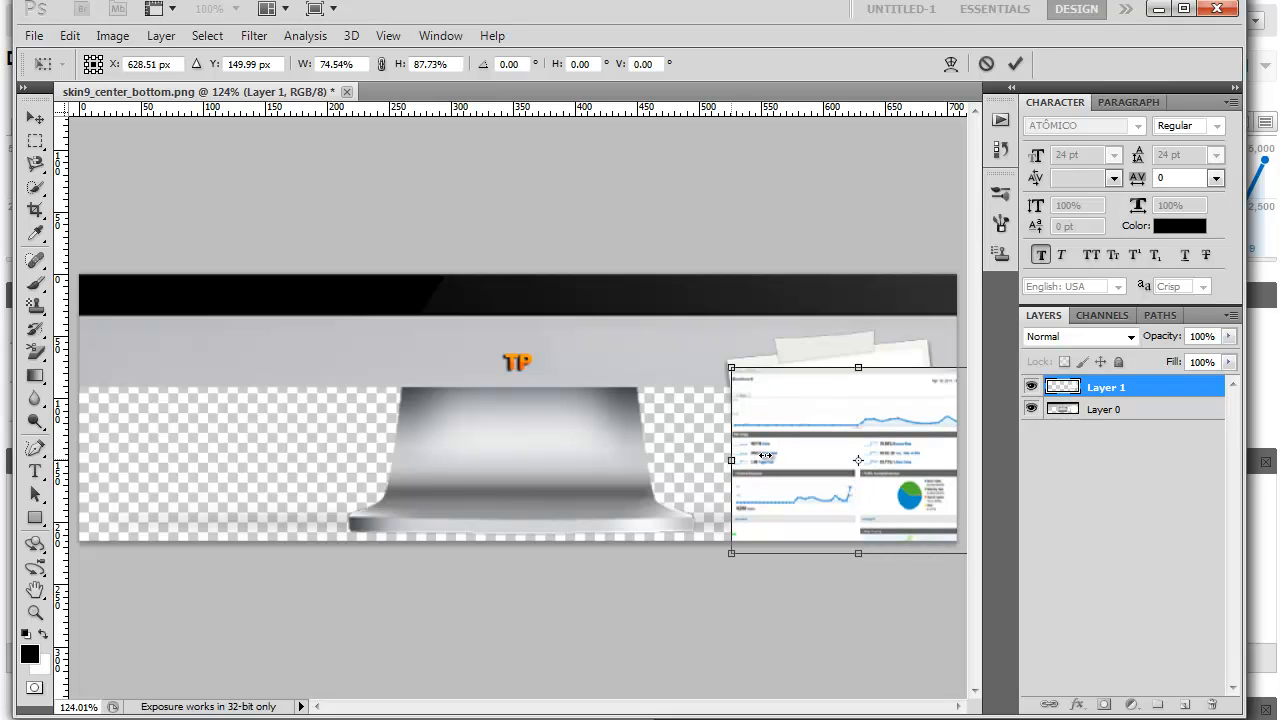
{"action": "left_click_drag", "start_coordinate": [731, 459], "coordinate": [771, 458]}
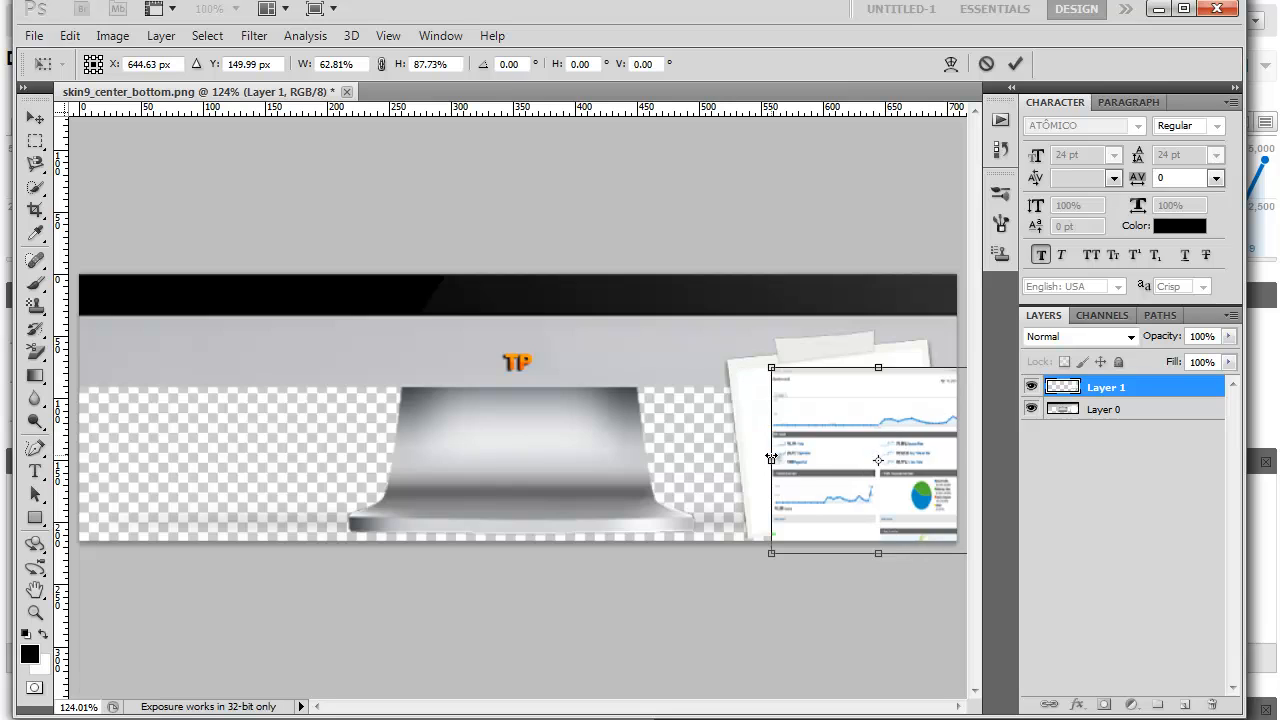
{"action": "left_click", "coordinate": [1015, 63]}
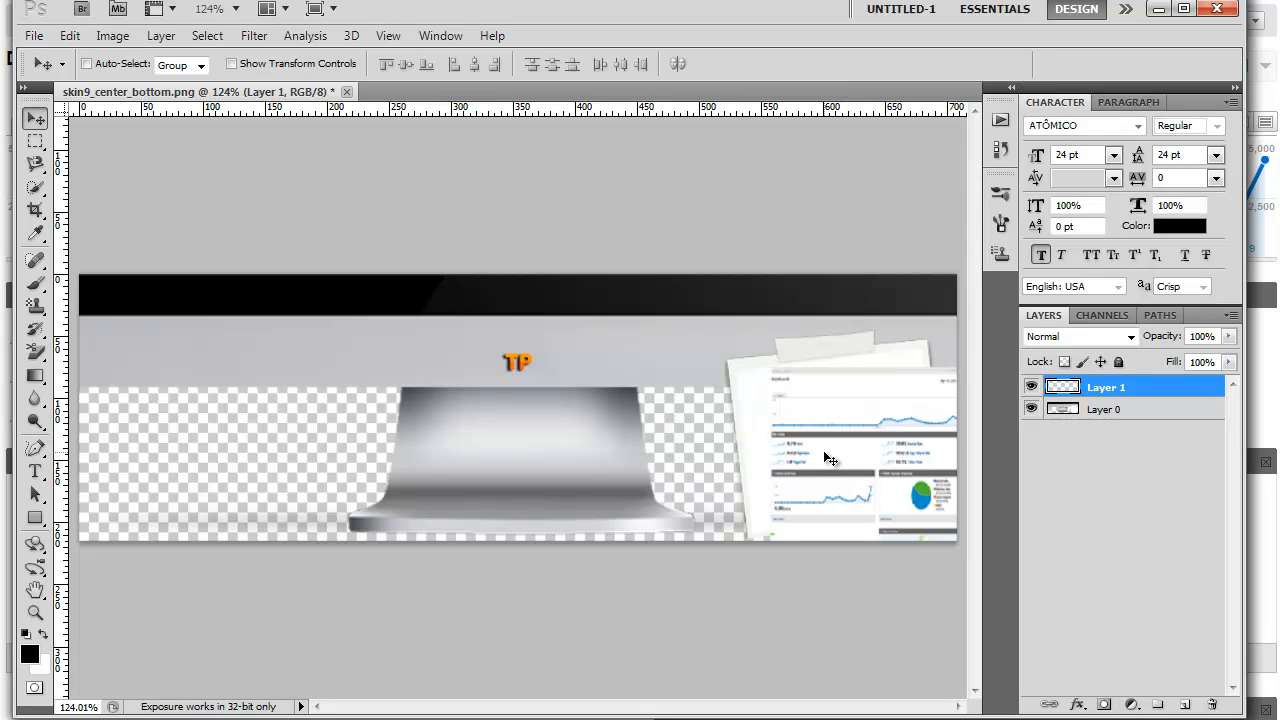
- Reduce the dashboard layer's height to about 80% with Free Transform and position it over the white taped note
{"action": "left_click_drag", "start_coordinate": [821, 447], "coordinate": [760, 414]}
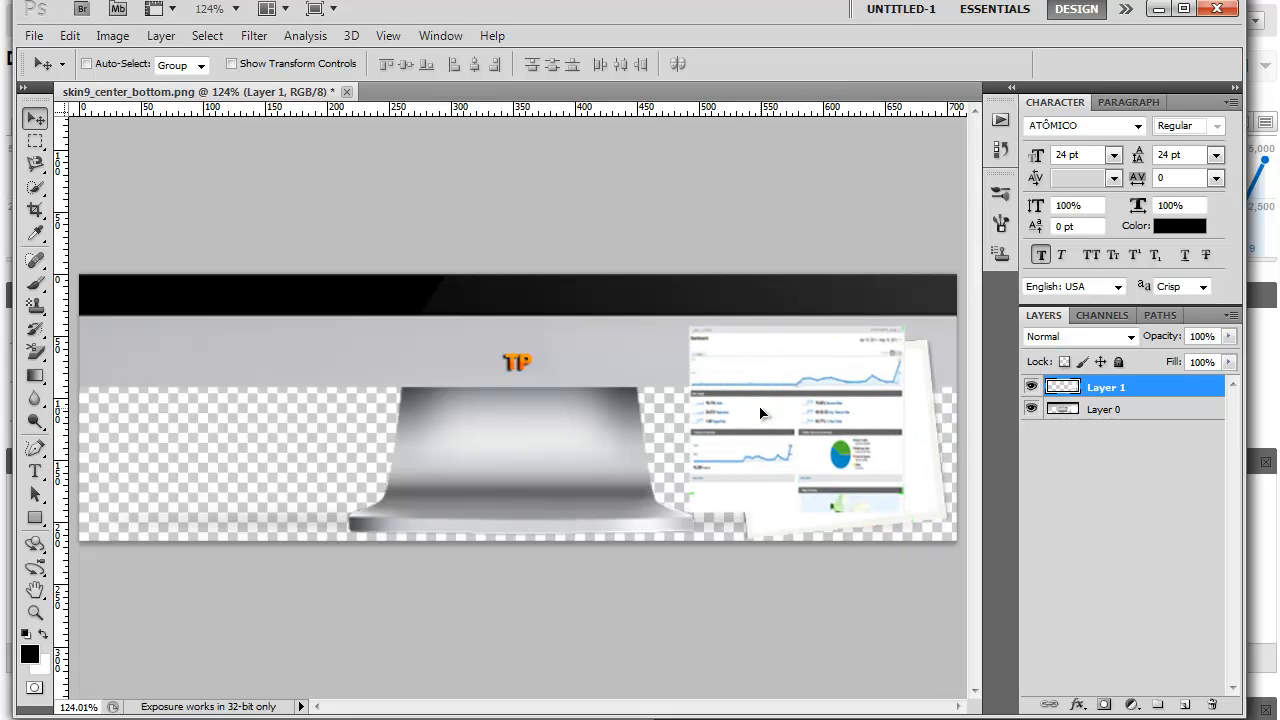
{"action": "left_click", "coordinate": [68, 35]}
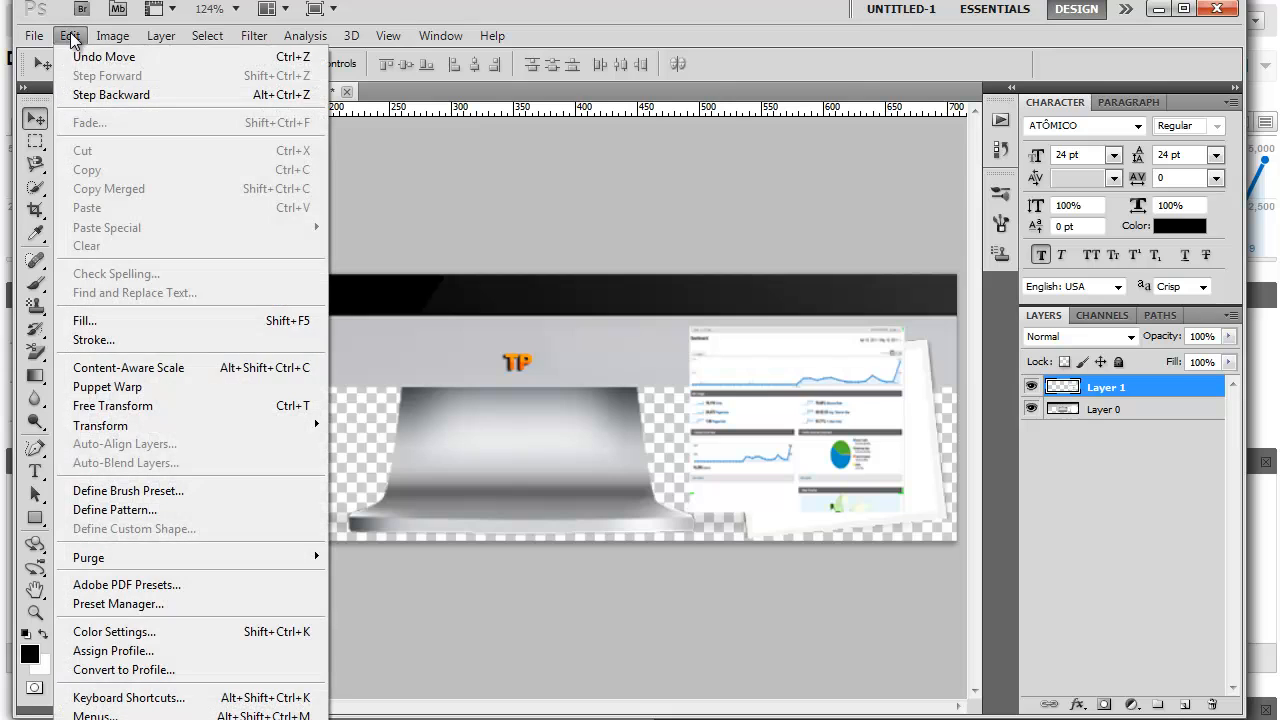
{"action": "left_click", "coordinate": [135, 405]}
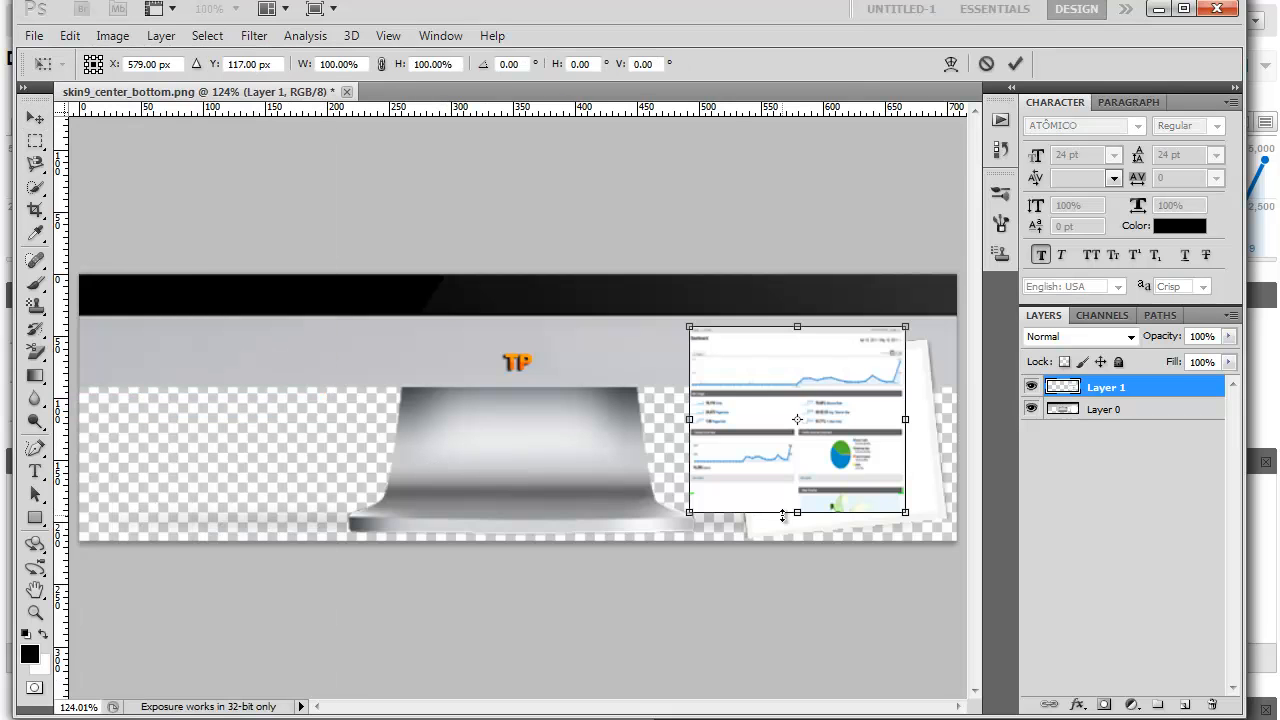
{"action": "left_click_drag", "start_coordinate": [797, 511], "coordinate": [794, 473]}
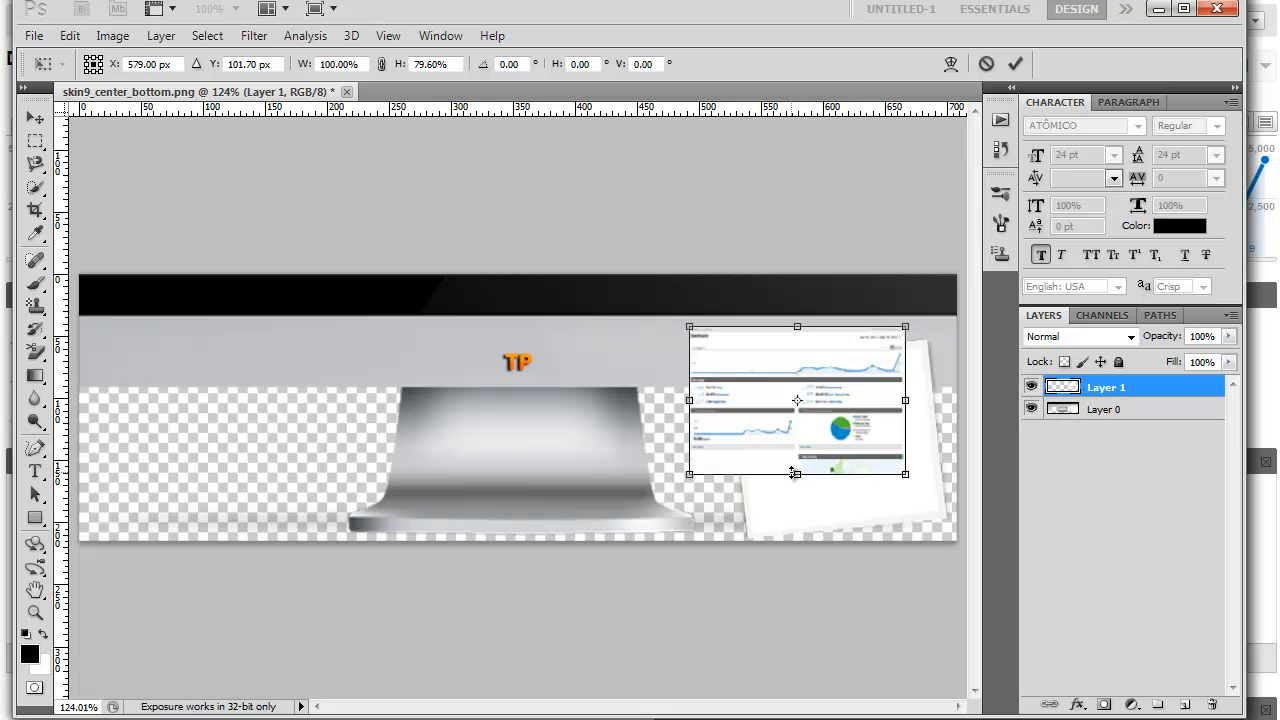
{"action": "left_click", "coordinate": [1015, 63]}
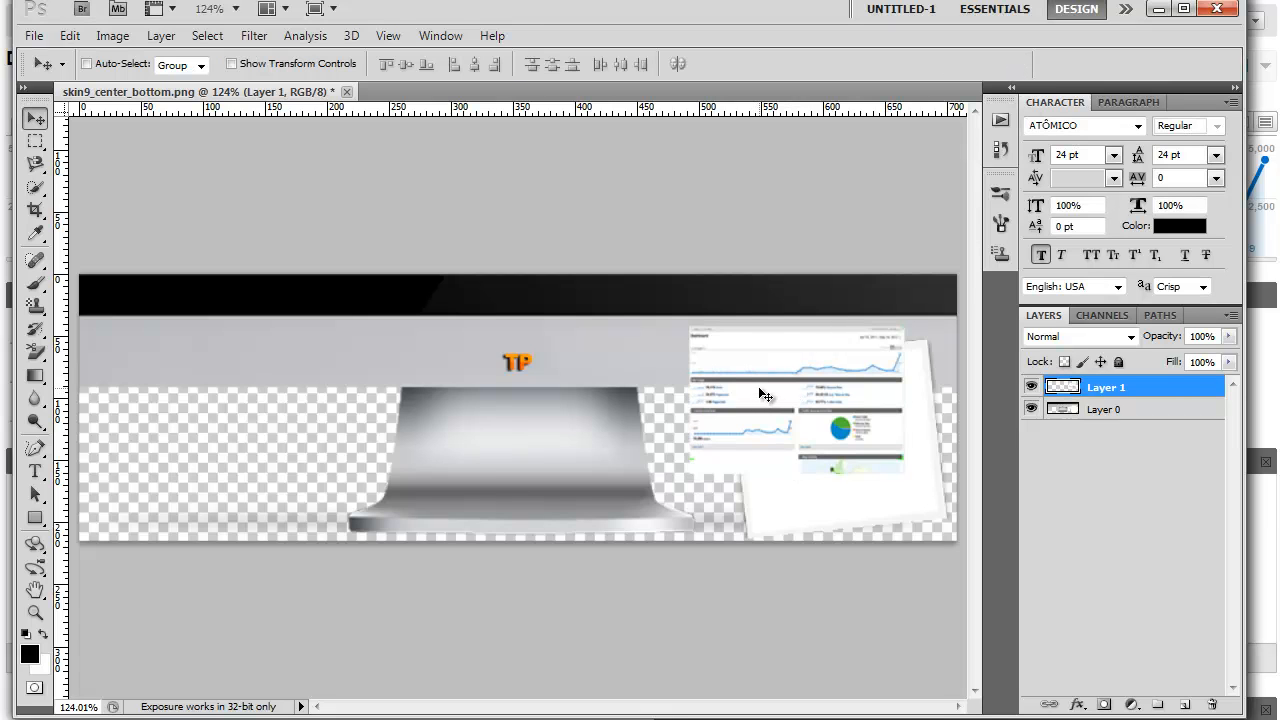
{"action": "key", "text": "ctrl+z"}
{"action": "left_click_drag", "start_coordinate": [786, 431], "coordinate": [790, 434]}
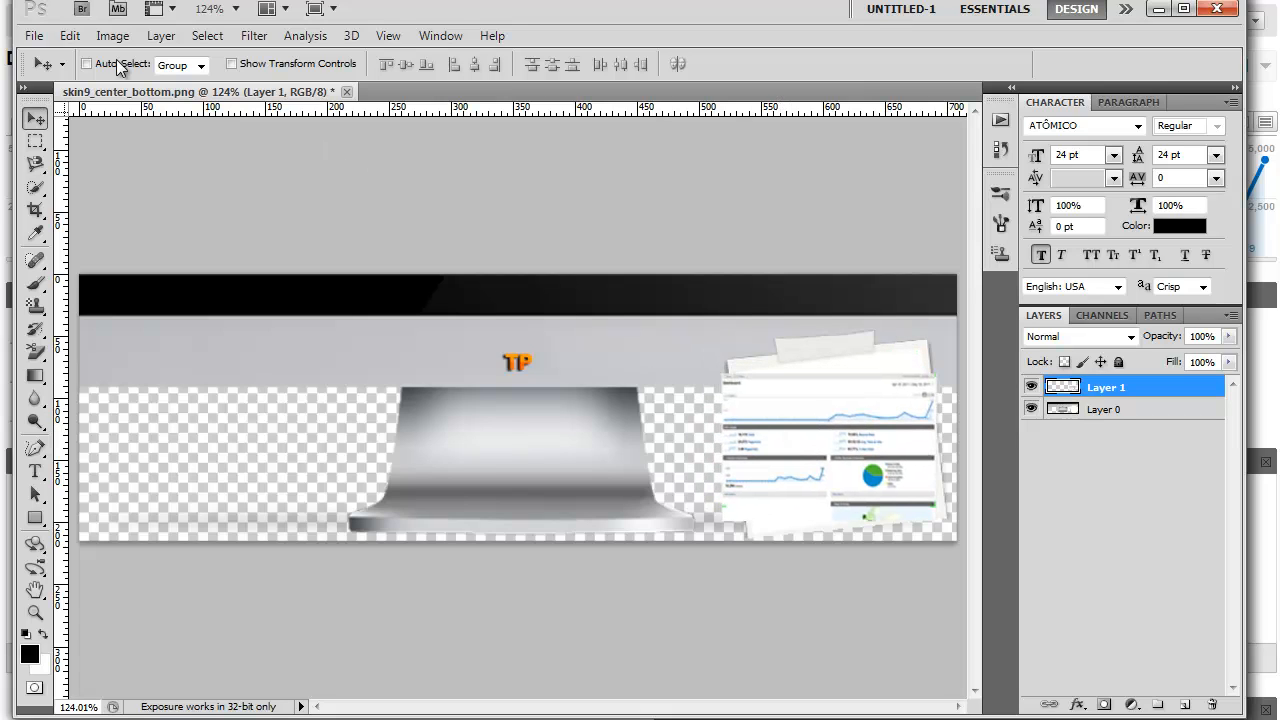
- Rotate the dashboard layer about -6.76° to match the tilt of the taped note
{"action": "left_click", "coordinate": [69, 35]}
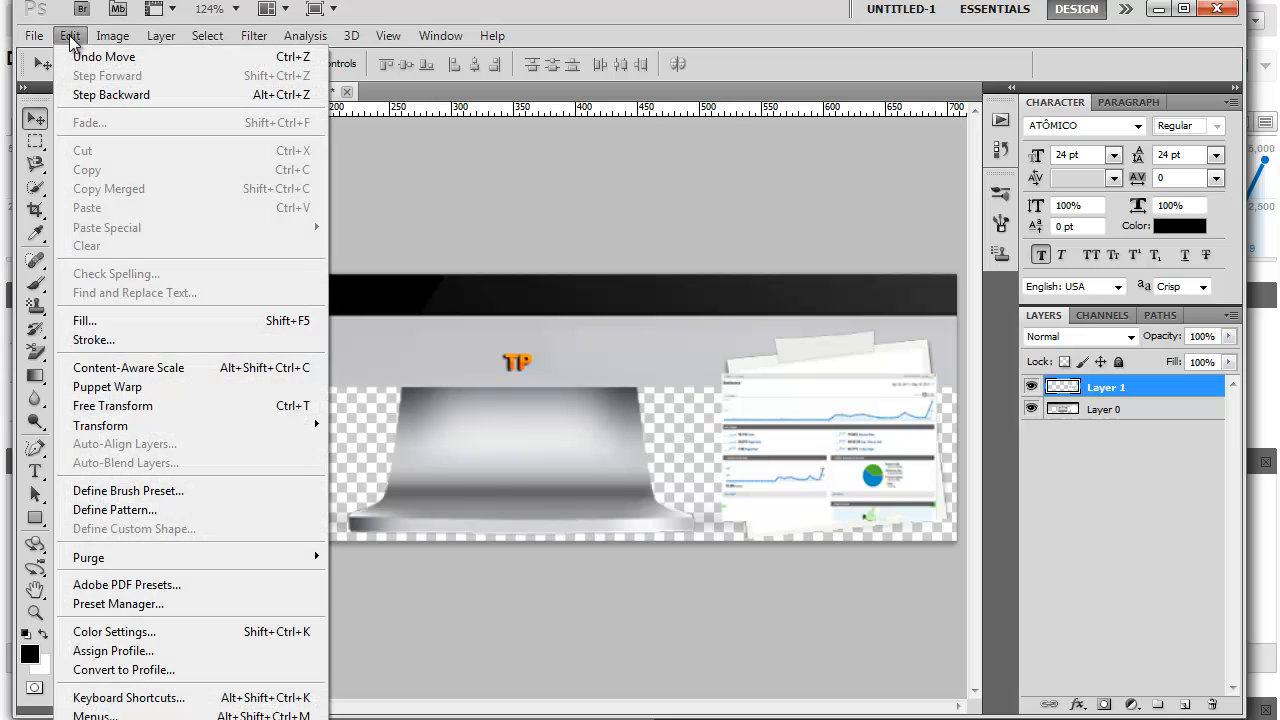
{"action": "mouse_move", "coordinate": [240, 428]}
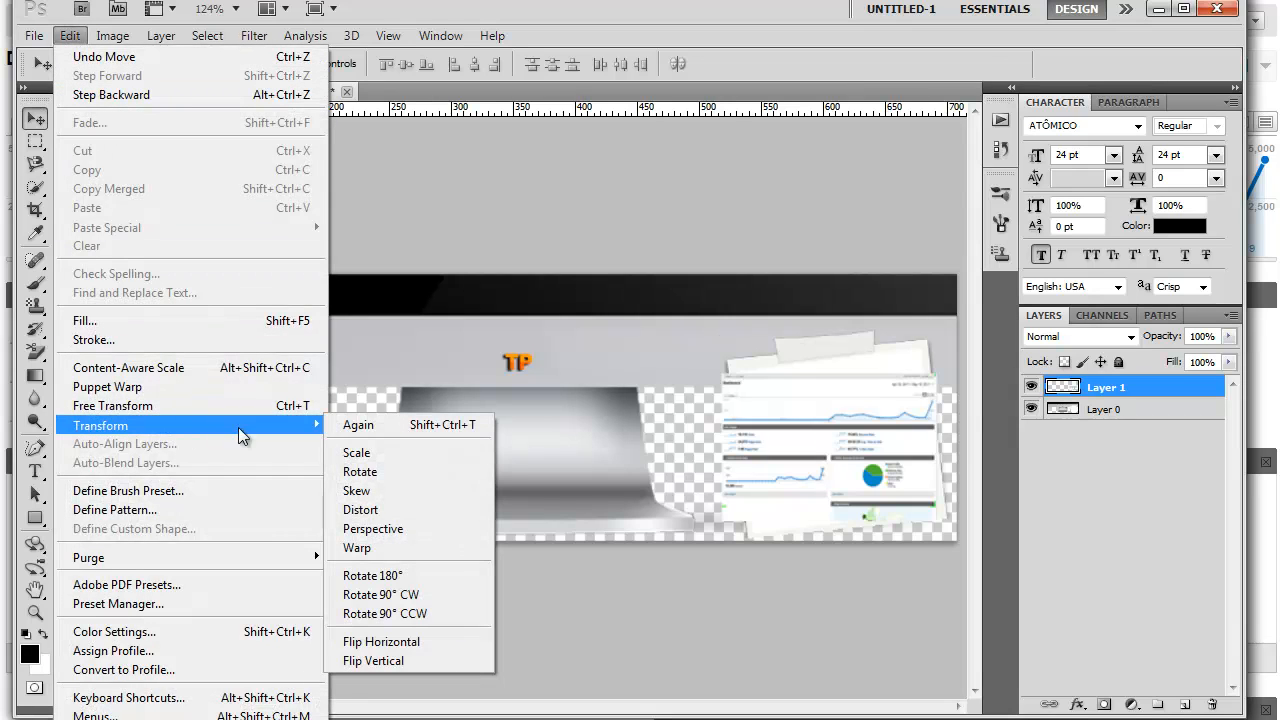
{"action": "left_click", "coordinate": [372, 471]}
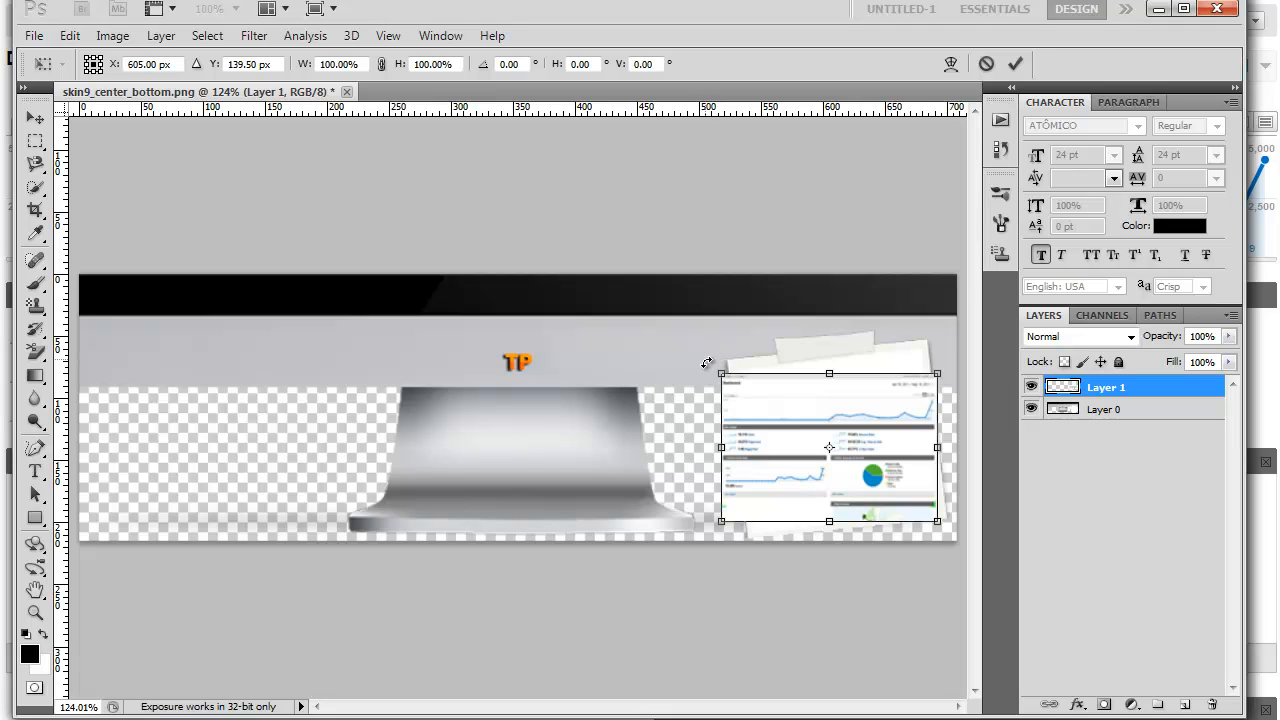
{"action": "left_click_drag", "start_coordinate": [702, 371], "coordinate": [699, 381]}
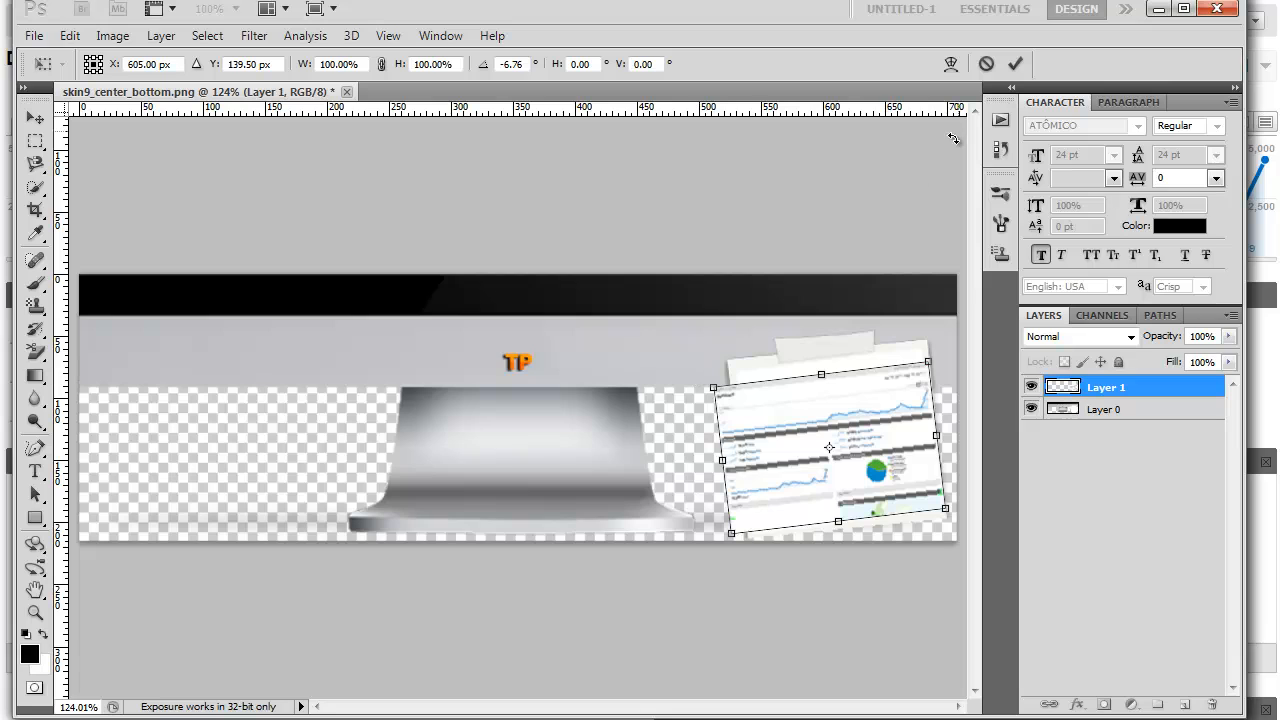
{"action": "left_click", "coordinate": [1015, 64]}
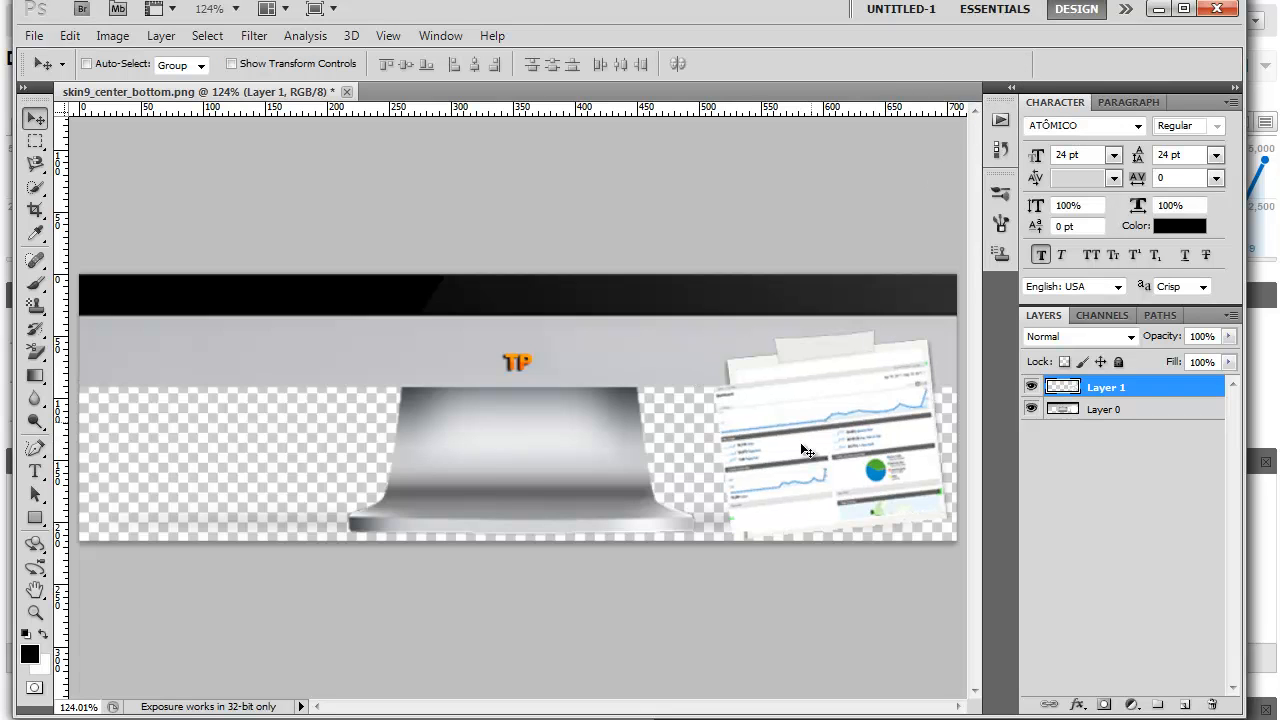
- Scale the tilted dashboard layer to about 85% width and 88% height with Free Transform, and shift it up 10 px to fit inside the note
{"action": "left_click", "coordinate": [72, 36]}
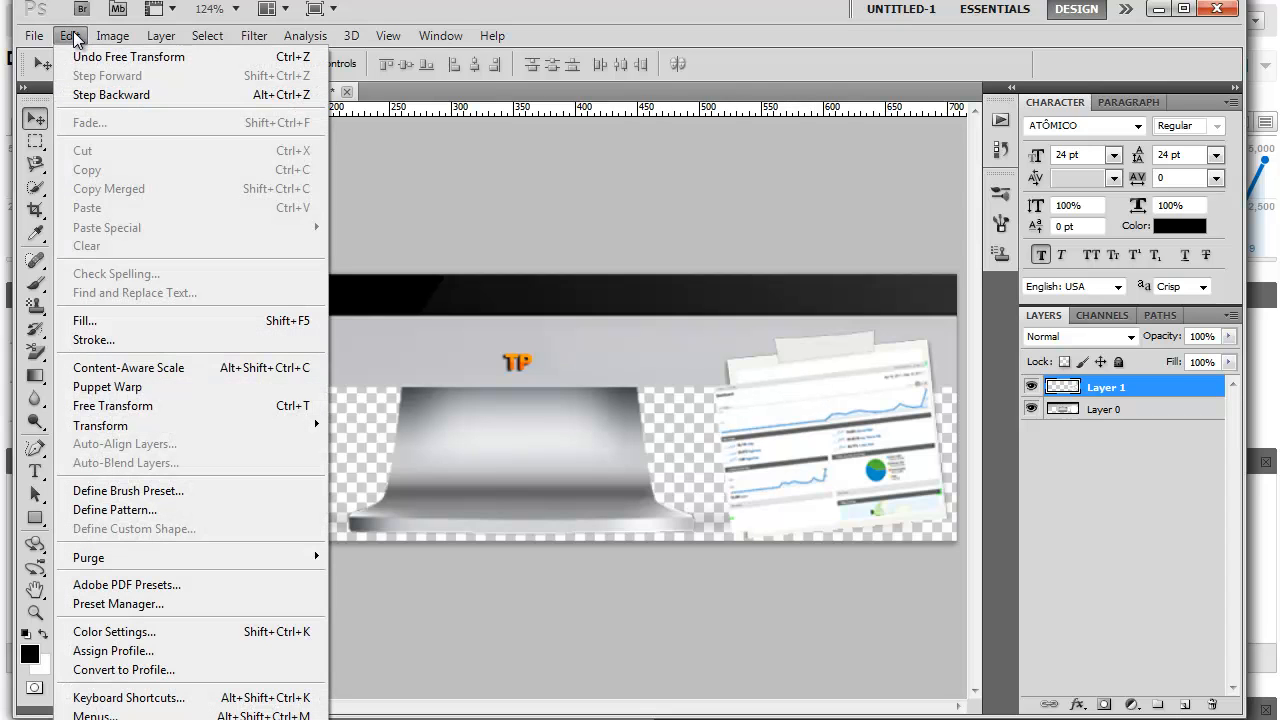
{"action": "left_click", "coordinate": [170, 404]}
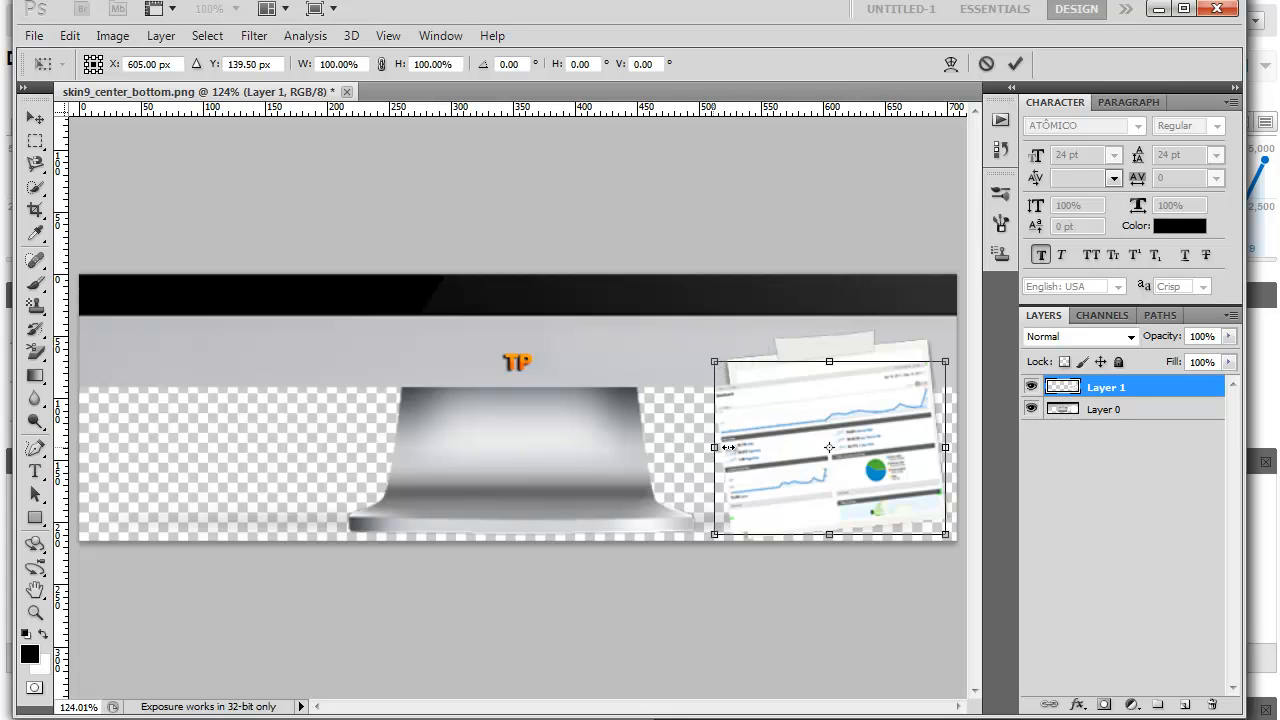
{"action": "left_click_drag", "start_coordinate": [728, 447], "coordinate": [744, 447]}
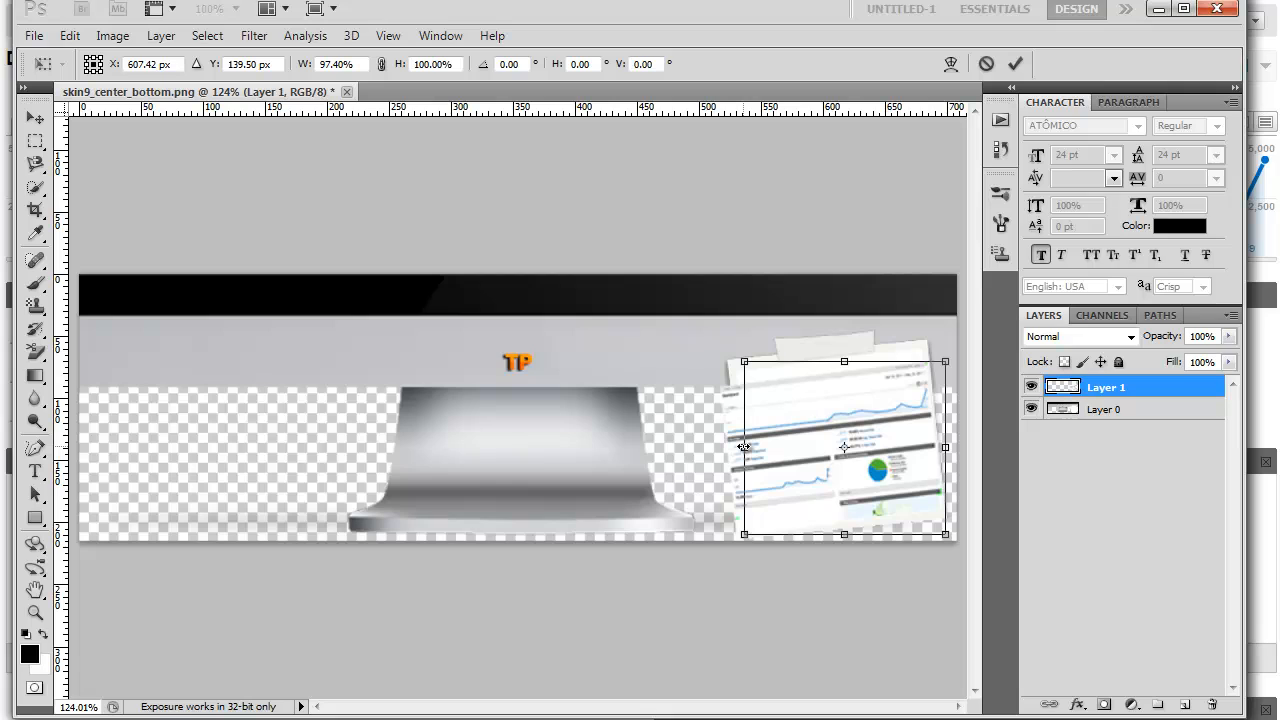
{"action": "mouse_move", "coordinate": [744, 447]}
{"action": "left_mouse_down"}
{"action": "mouse_move", "coordinate": [775, 446]}
{"action": "mouse_move", "coordinate": [734, 452]}
{"action": "left_mouse_up"}
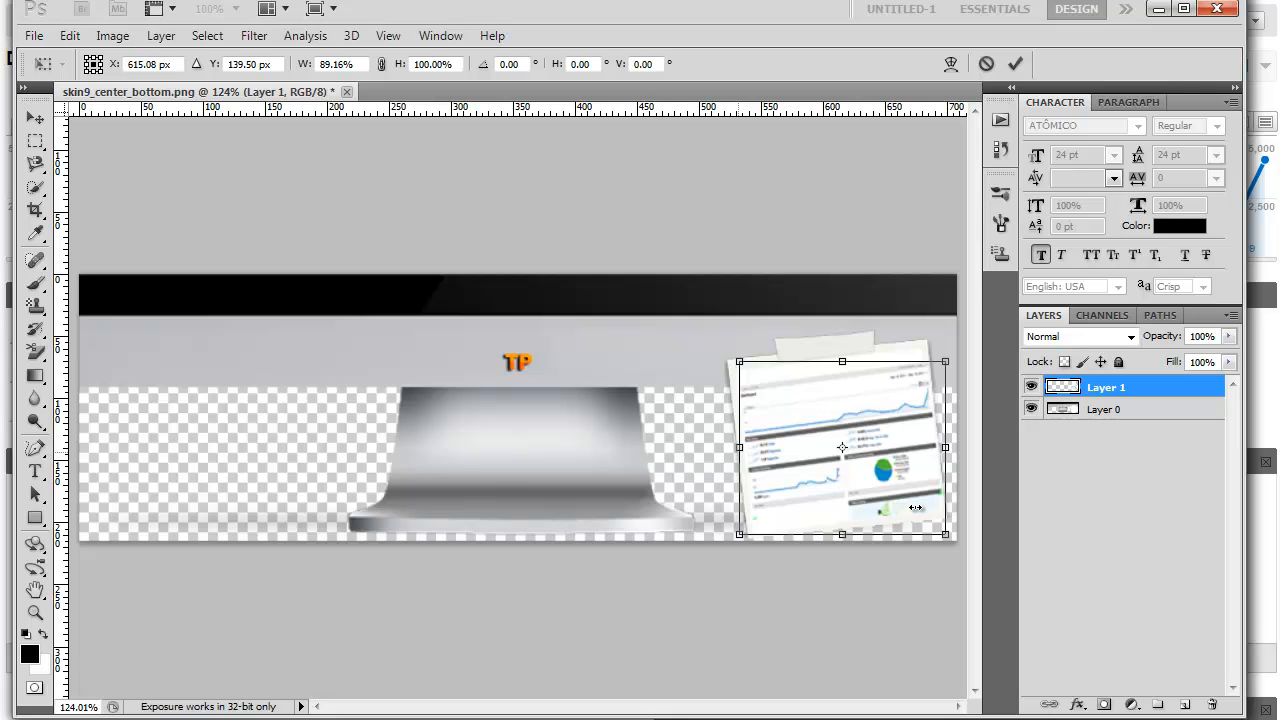
{"action": "key", "text": "shift+Up"}
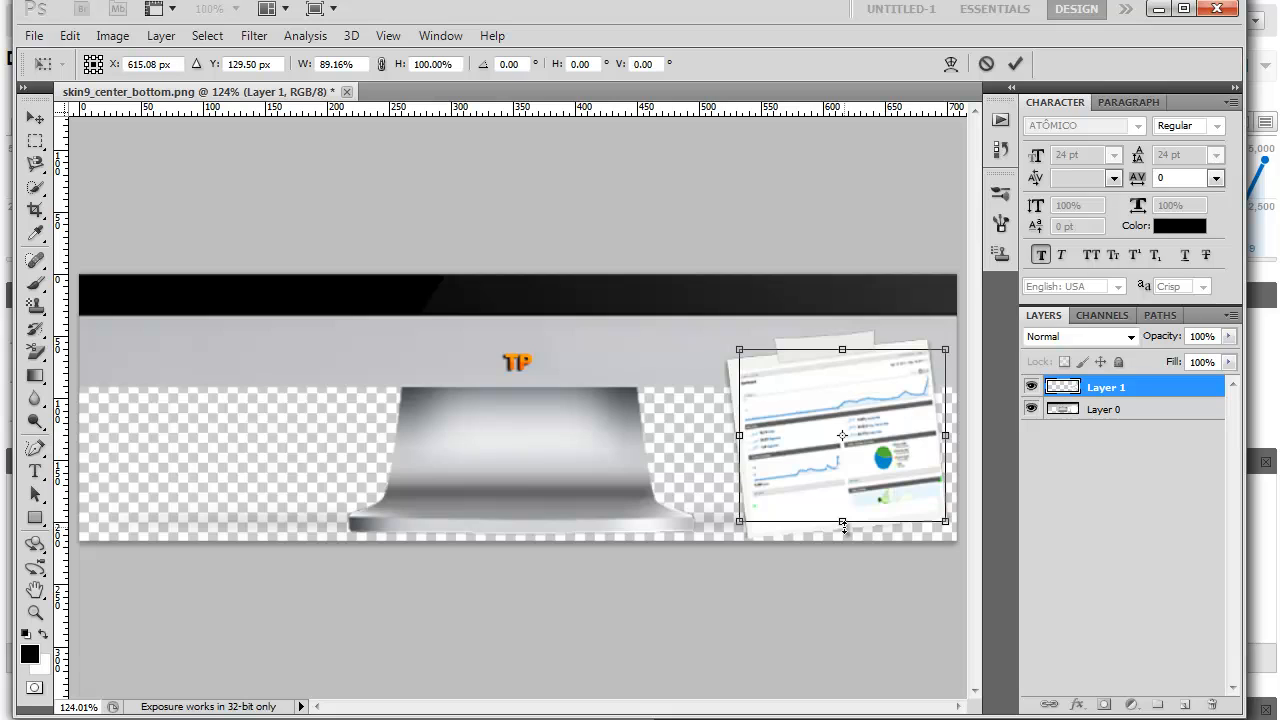
{"action": "left_click_drag", "start_coordinate": [842, 514], "coordinate": [841, 508]}
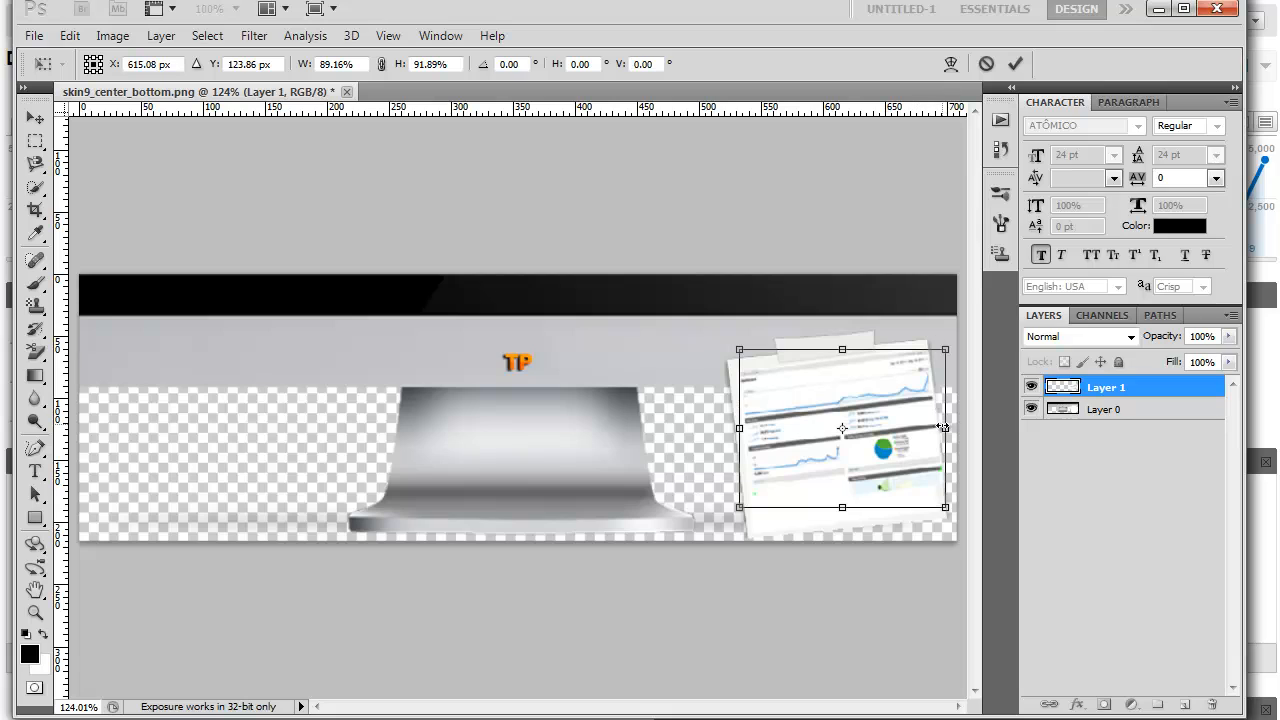
{"action": "left_click_drag", "start_coordinate": [932, 428], "coordinate": [926, 430]}
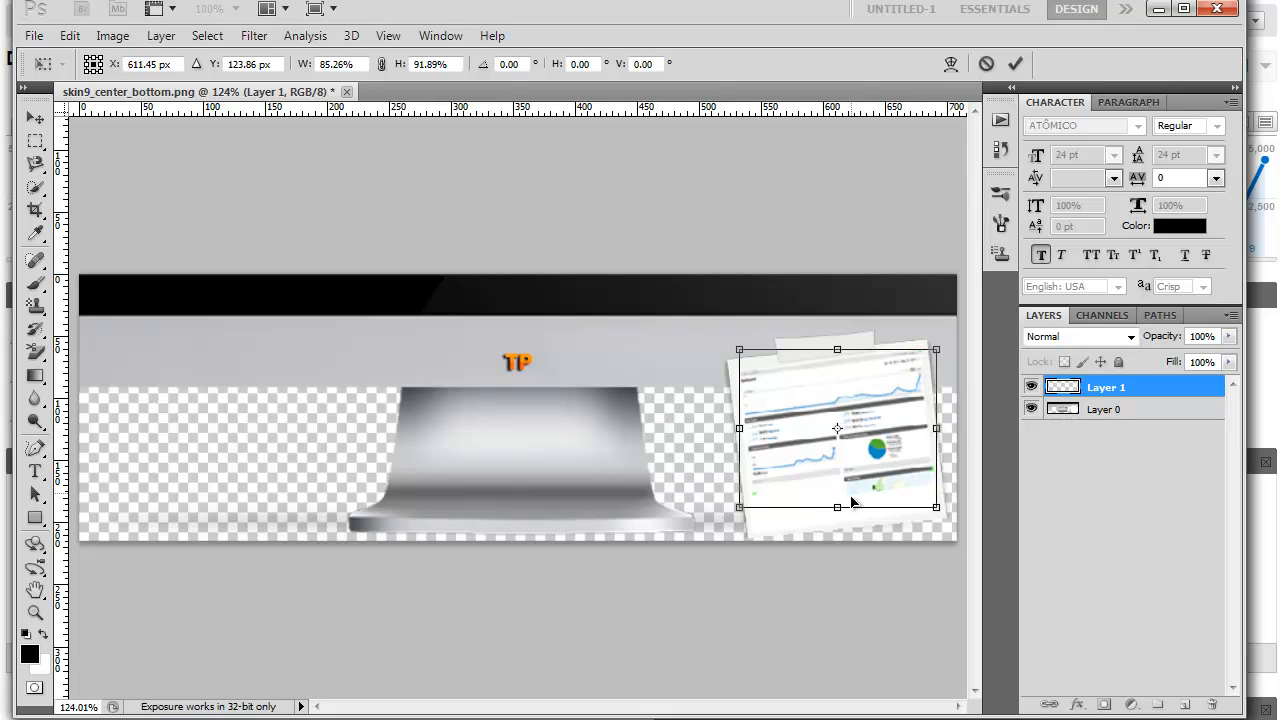
{"action": "left_click_drag", "start_coordinate": [838, 507], "coordinate": [838, 501]}
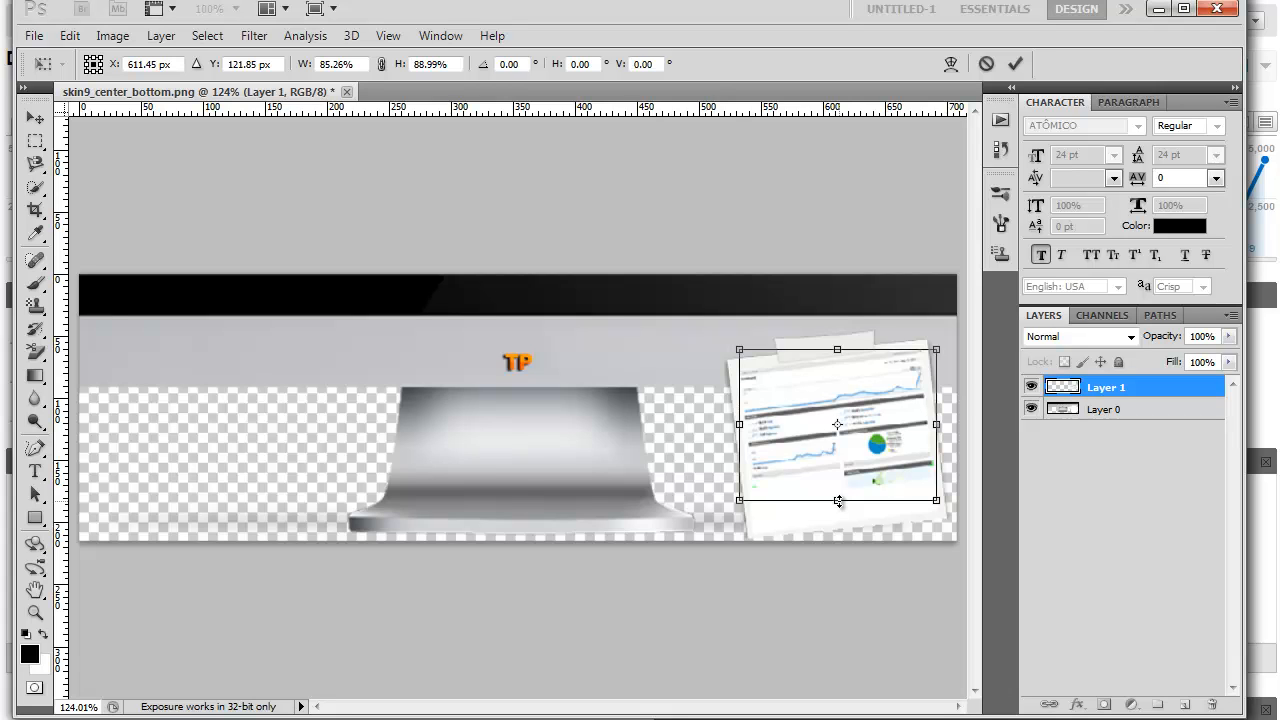
{"action": "left_click", "coordinate": [1015, 63]}
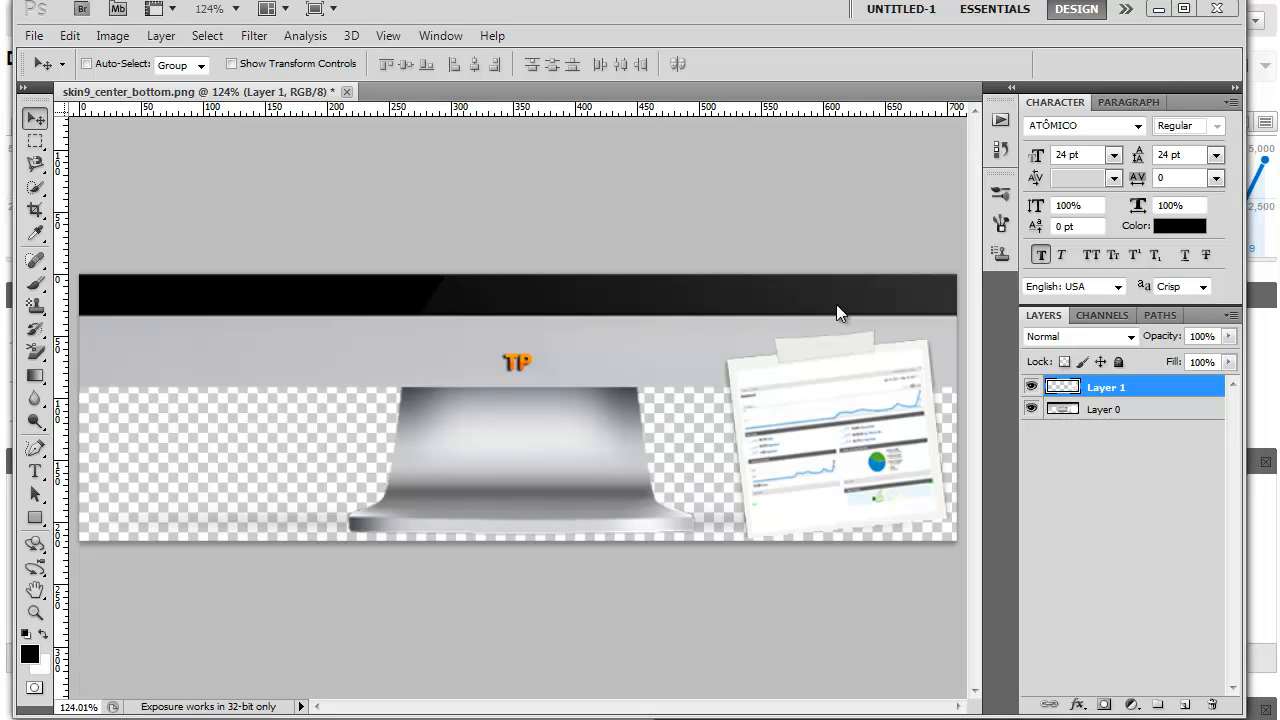
- Save the image in PNG format as skin9_center_bottom.png in the images folder, replacing the existing file, with interlacing set to None
{"action": "left_click", "coordinate": [35, 37]}
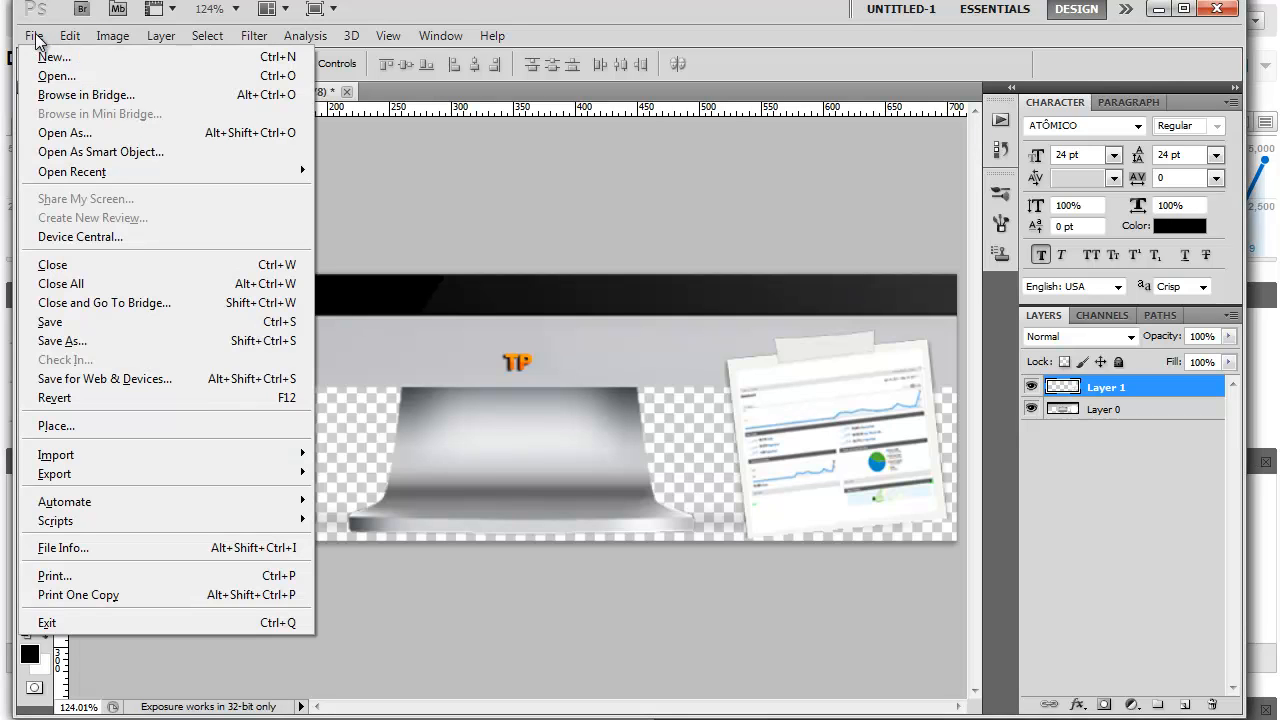
{"action": "left_click", "coordinate": [112, 338]}
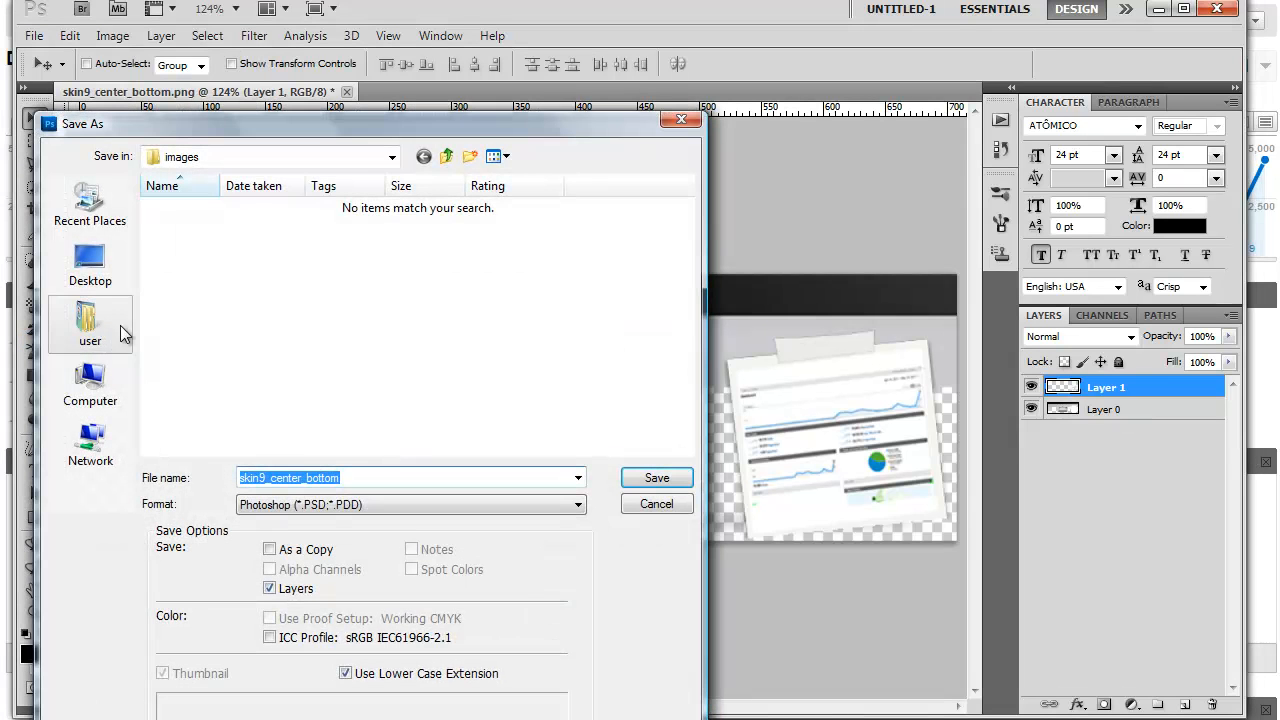
{"action": "left_click_drag", "start_coordinate": [357, 127], "coordinate": [438, 109]}
{"action": "left_click", "coordinate": [450, 459]}
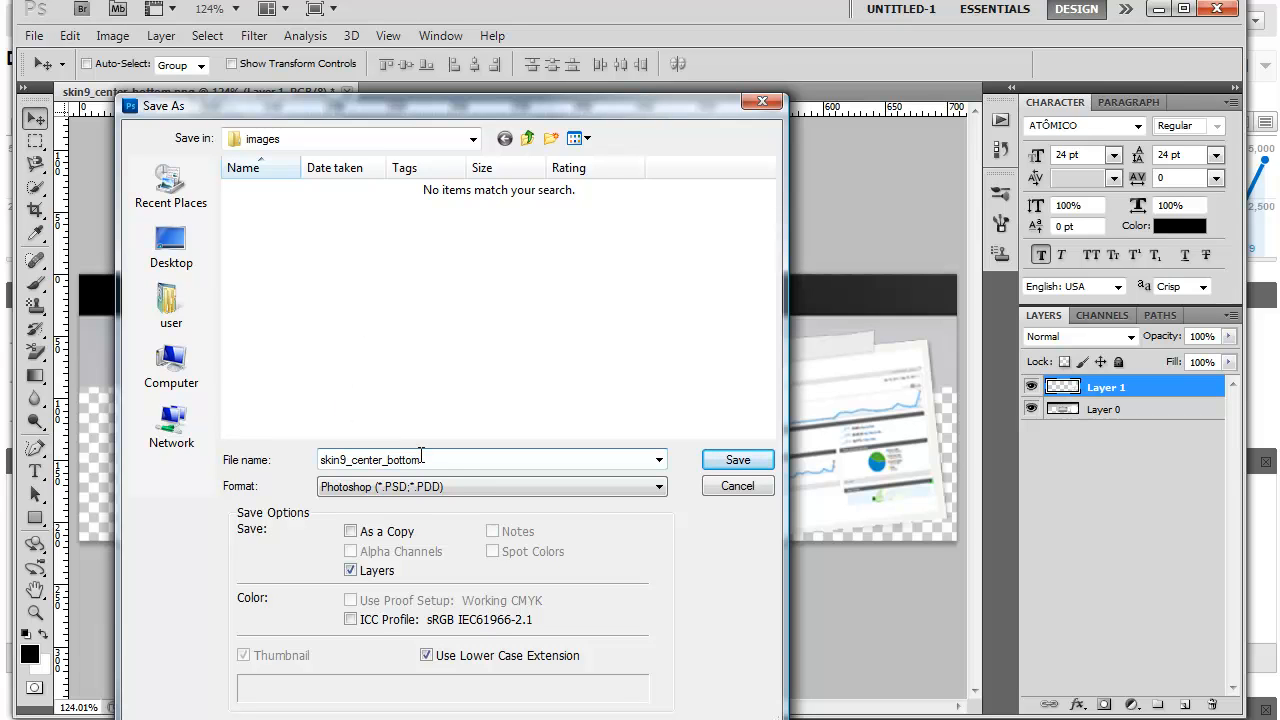
{"action": "left_click", "coordinate": [659, 486]}
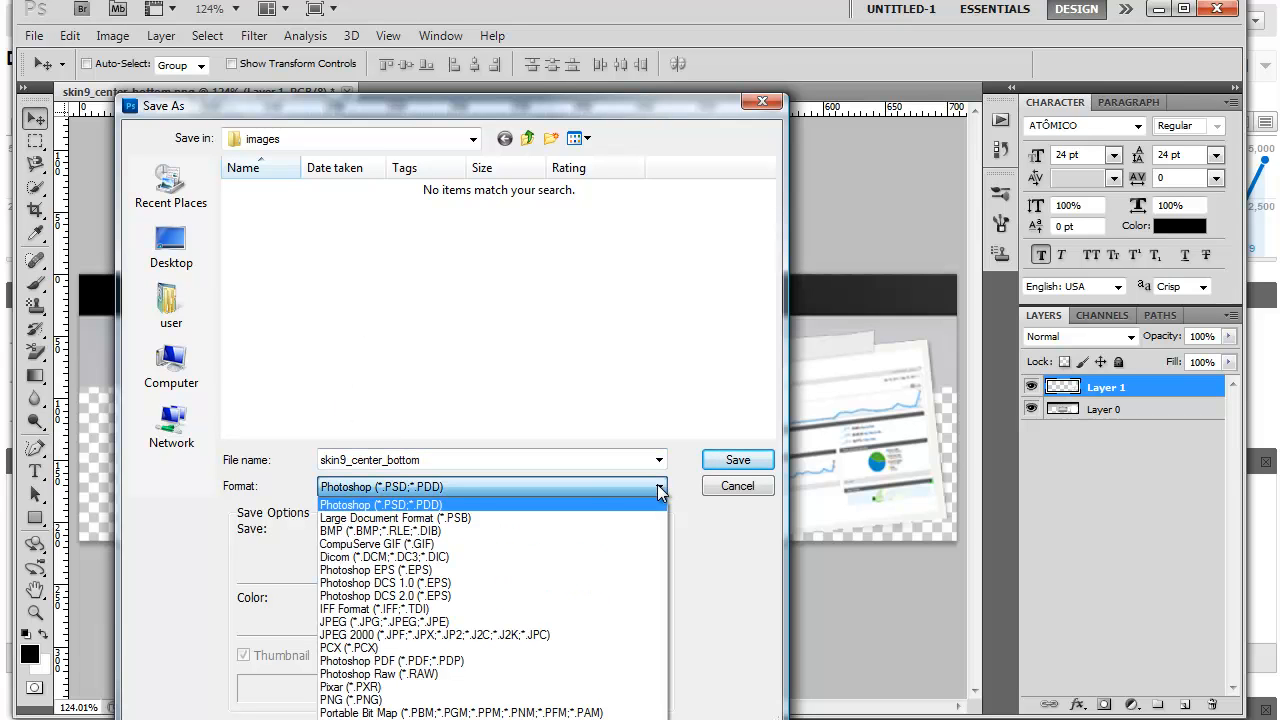
{"action": "left_click", "coordinate": [412, 700]}
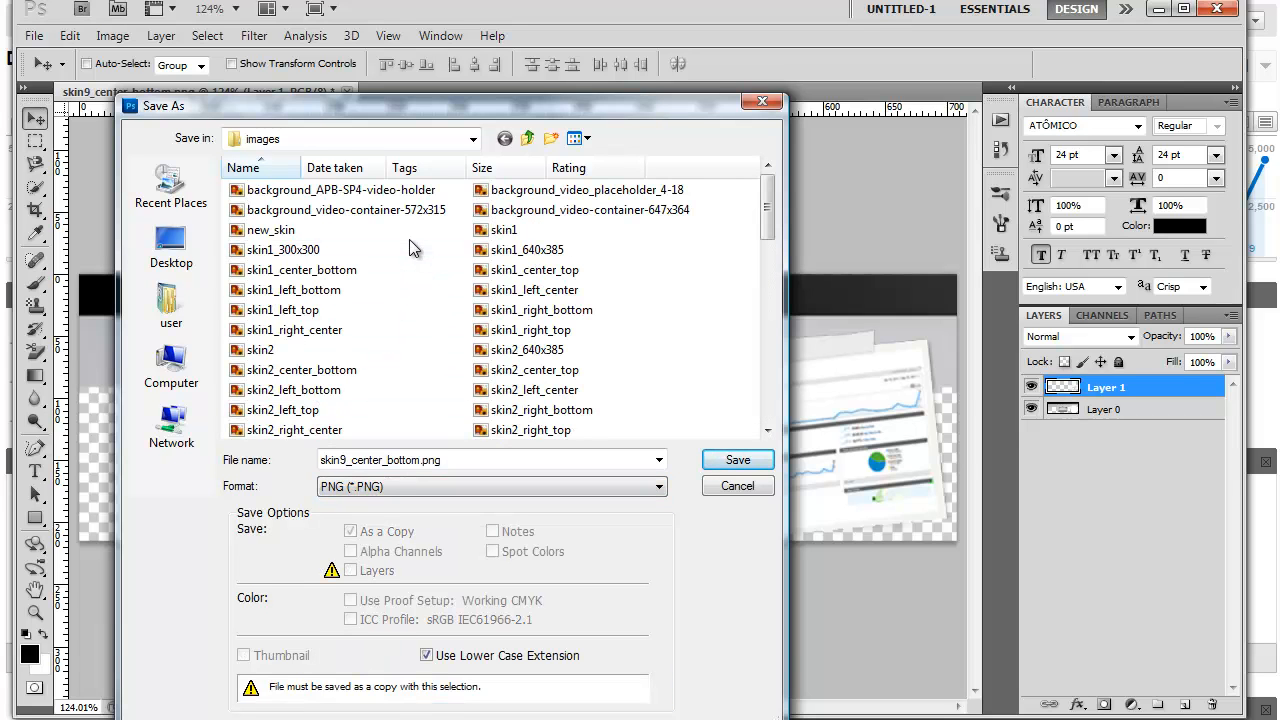
{"action": "left_click", "coordinate": [736, 462]}
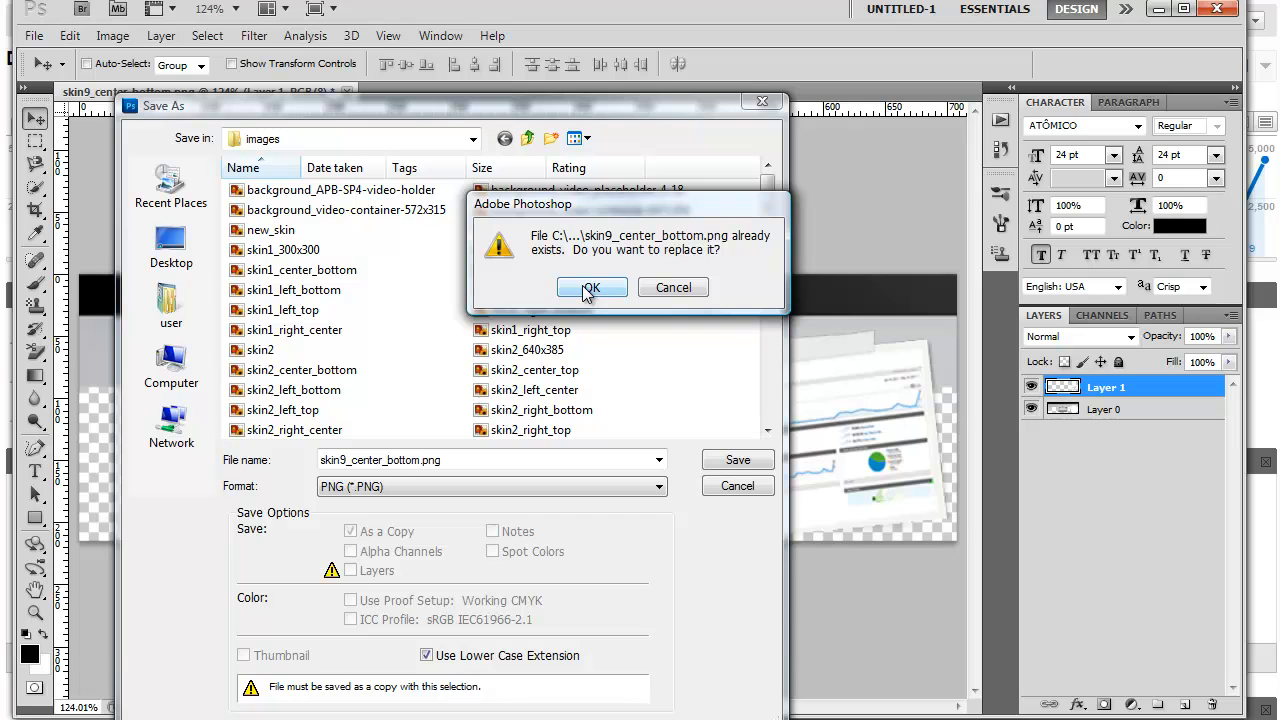
{"action": "left_click", "coordinate": [590, 288]}
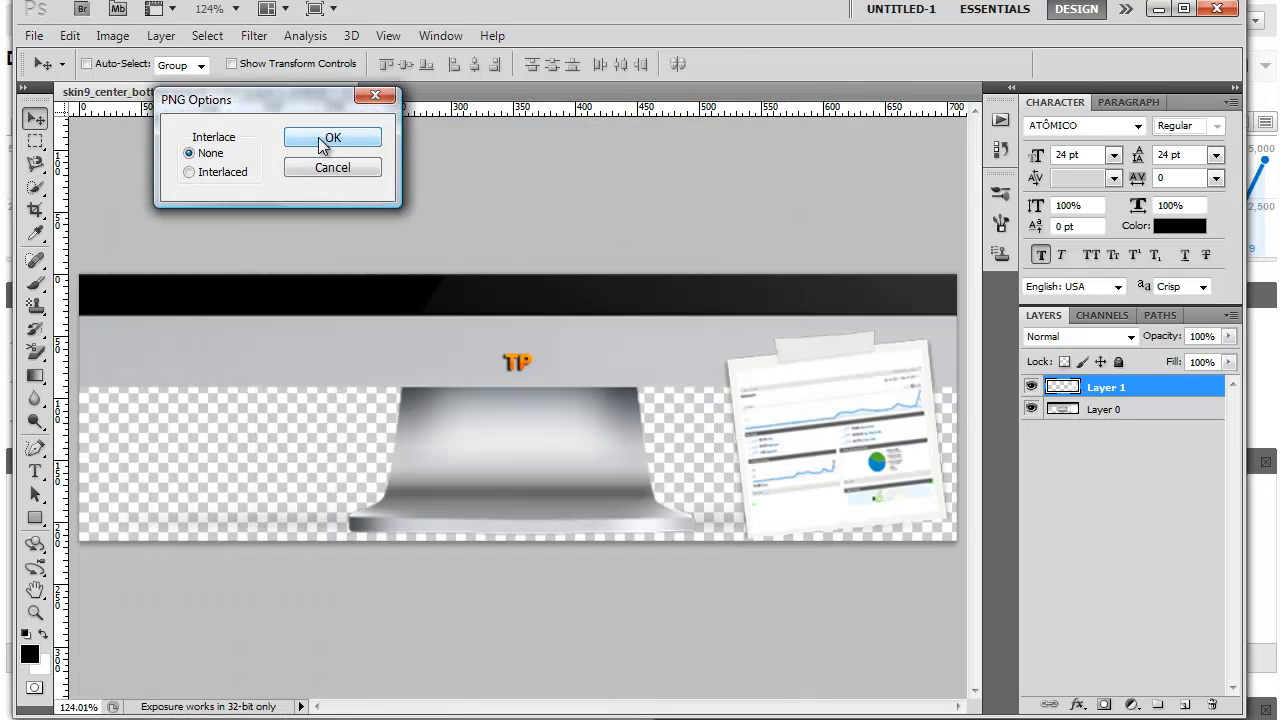
{"action": "left_click_drag", "start_coordinate": [308, 109], "coordinate": [419, 200]}
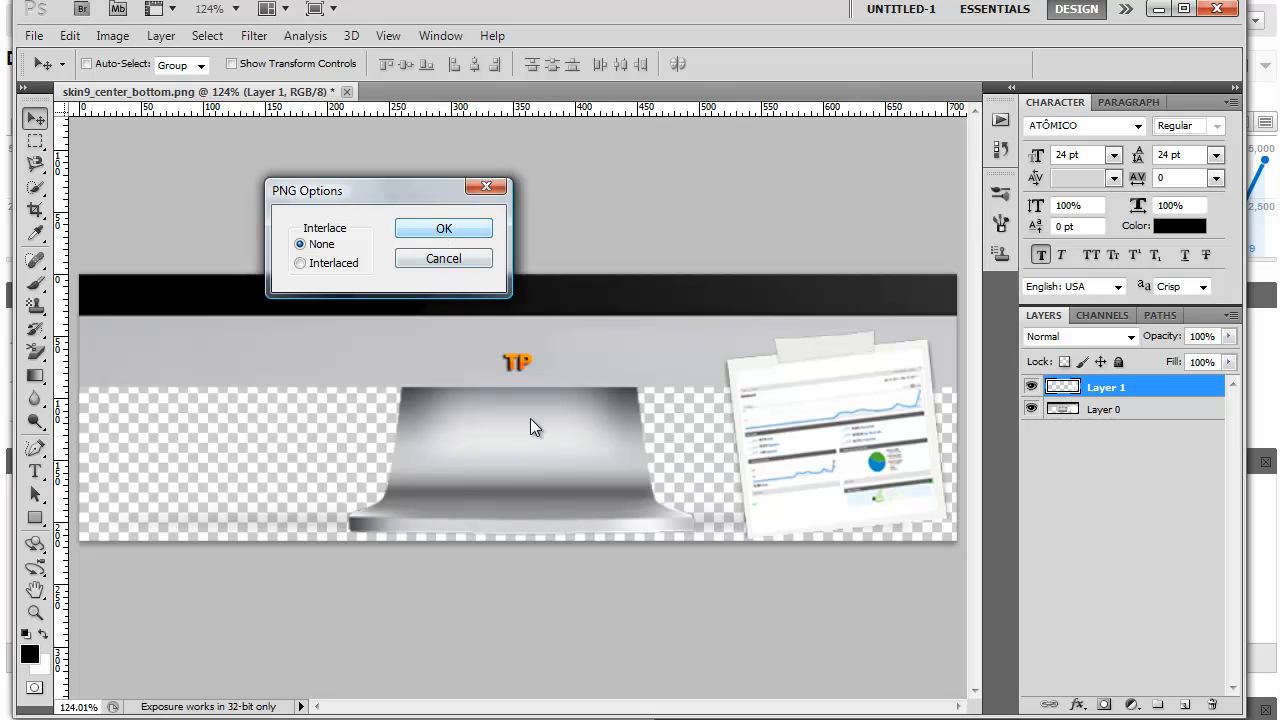
{"action": "left_click", "coordinate": [452, 232]}
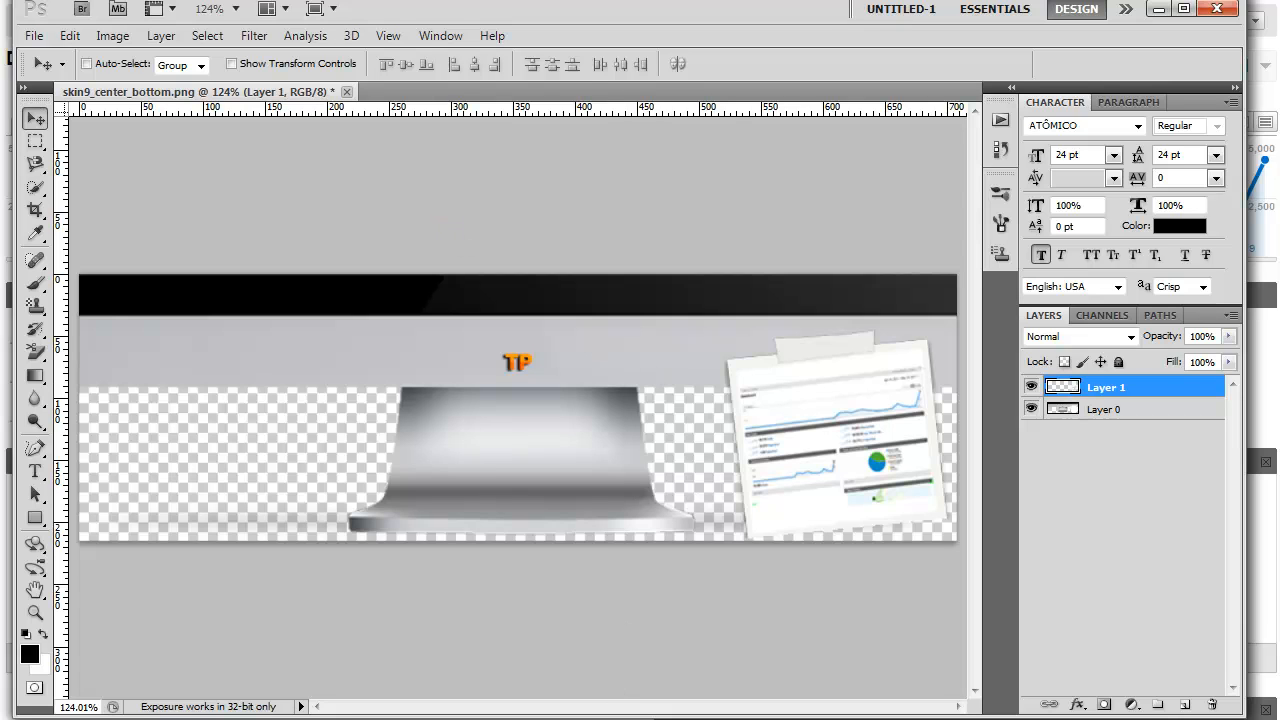
- Switch to FlashFXP and open the public_html folder on the remote server
{"action": "mouse_move", "coordinate": [197, 719]}
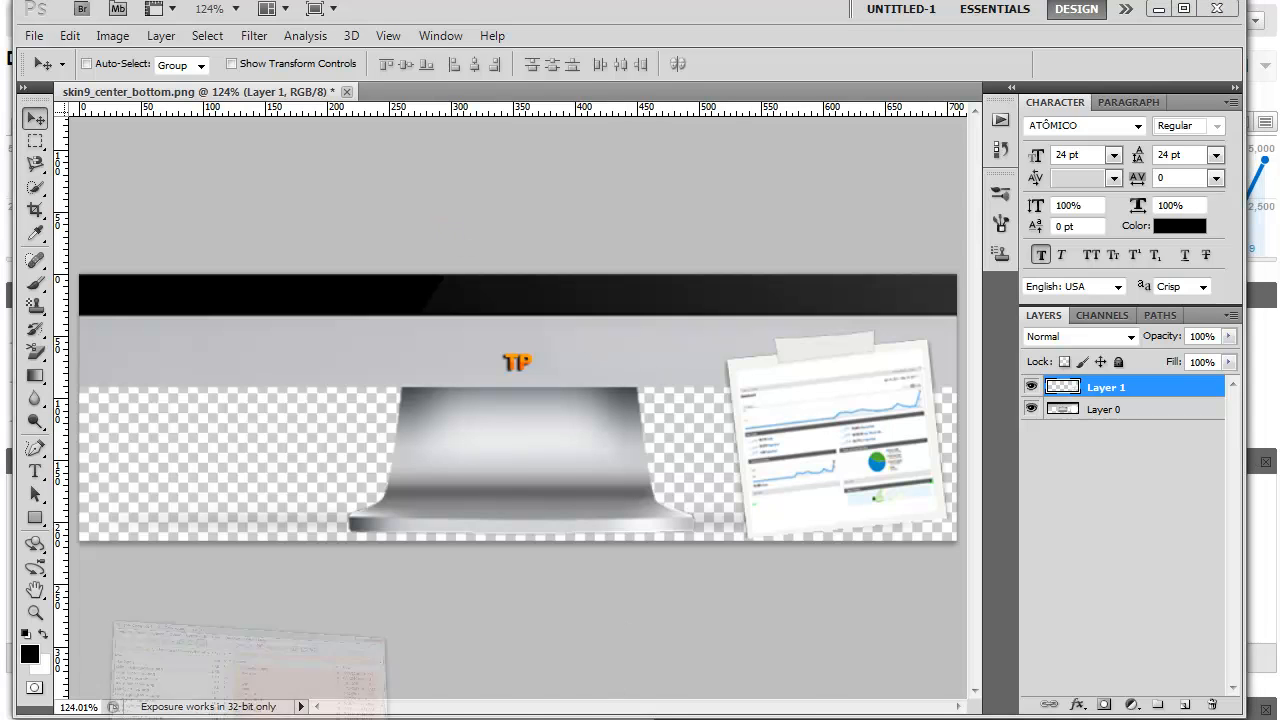
{"action": "left_click", "coordinate": [197, 705]}
{"action": "left_click_drag", "start_coordinate": [504, 150], "coordinate": [595, 110]}
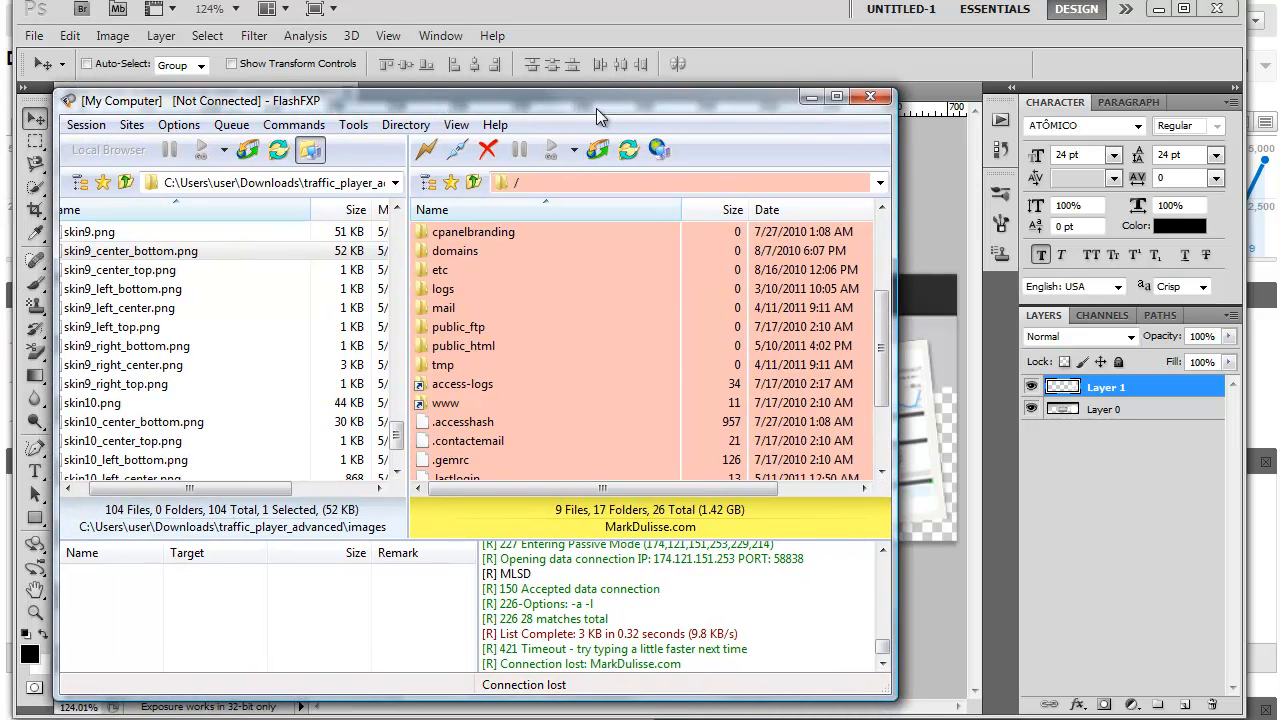
{"action": "left_click", "coordinate": [484, 331]}
{"action": "left_click", "coordinate": [492, 345]}
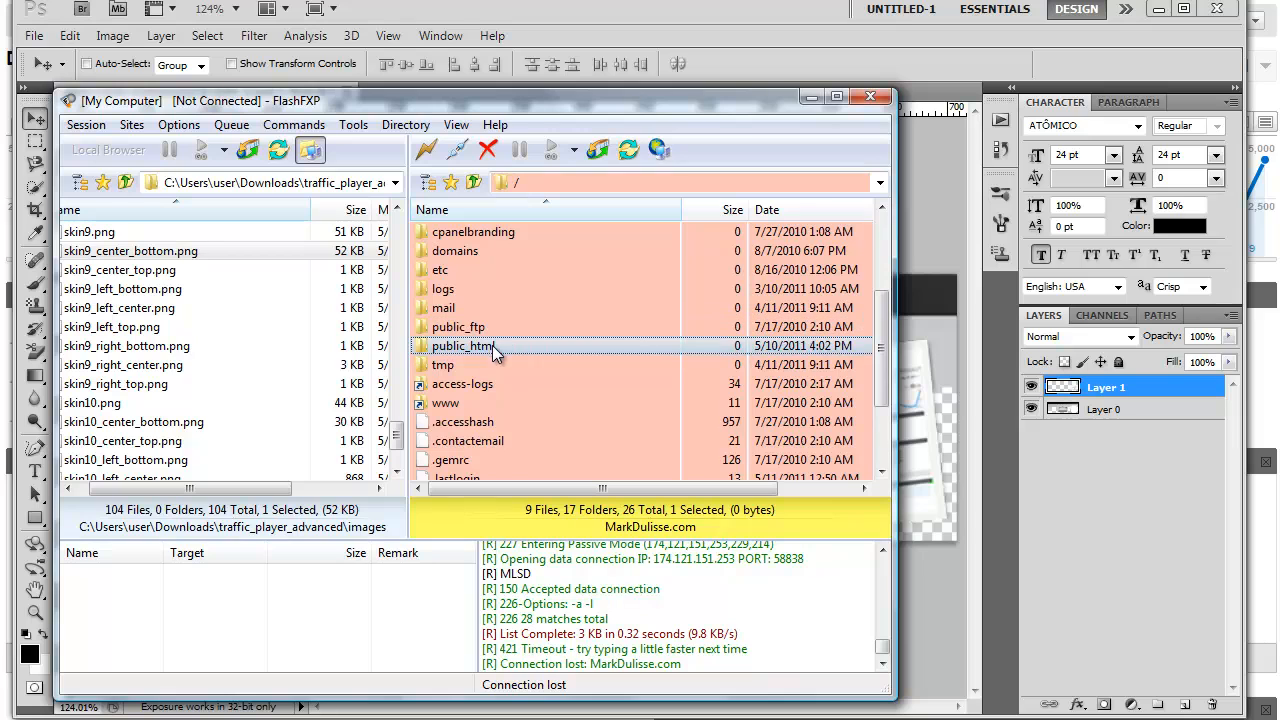
{"action": "double_click", "coordinate": [505, 344]}
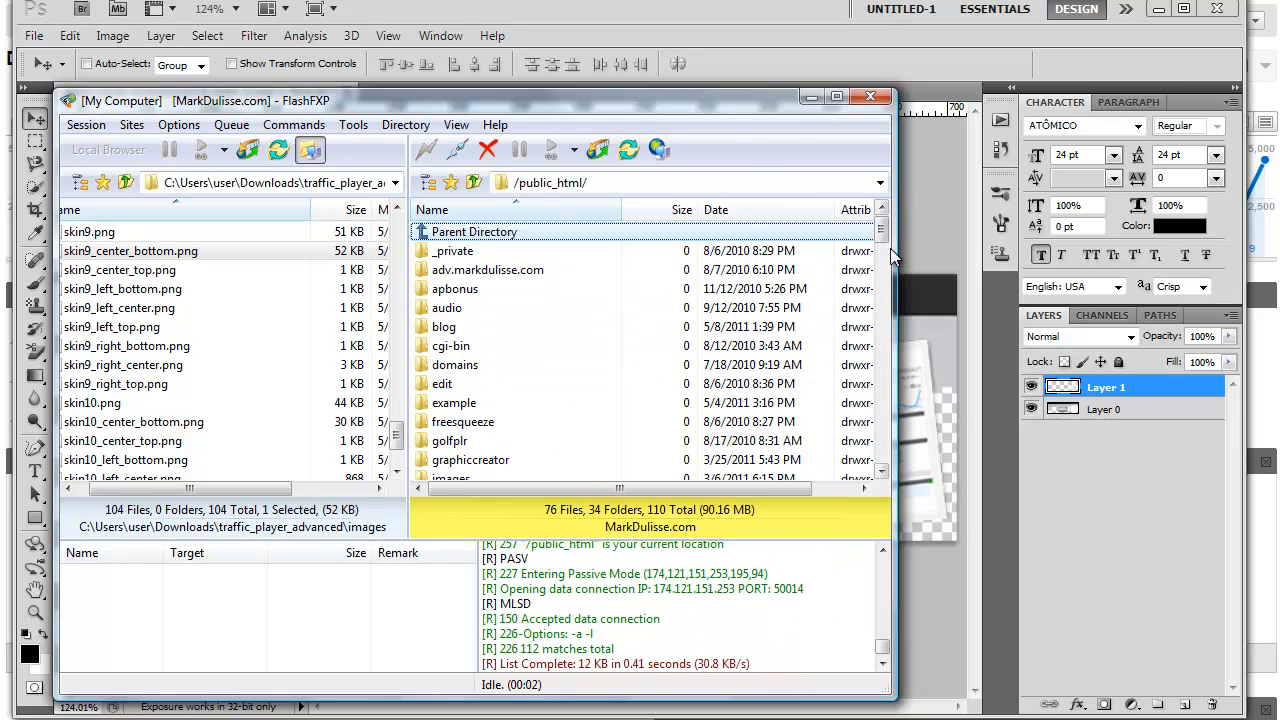
- Browse the remote server to the wp-content/plugins/traffic_player_advanced/images folder
{"action": "left_click_drag", "start_coordinate": [884, 234], "coordinate": [884, 288]}
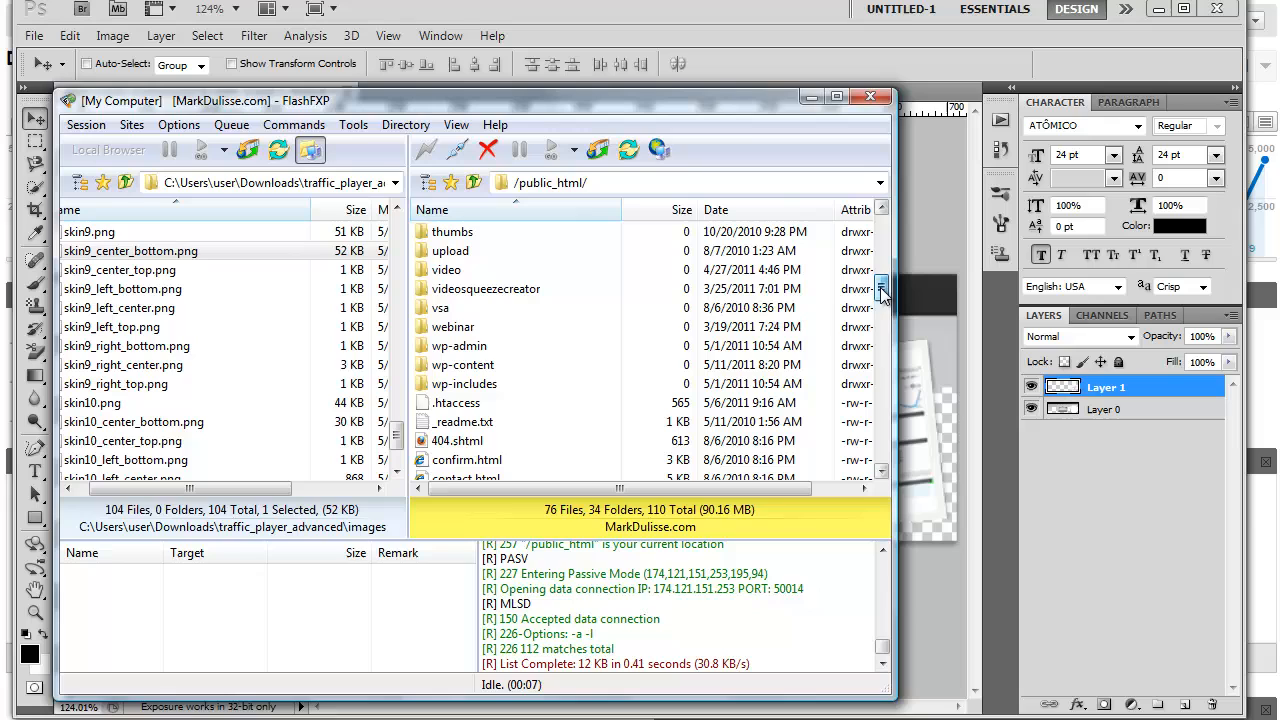
{"action": "double_click", "coordinate": [479, 364]}
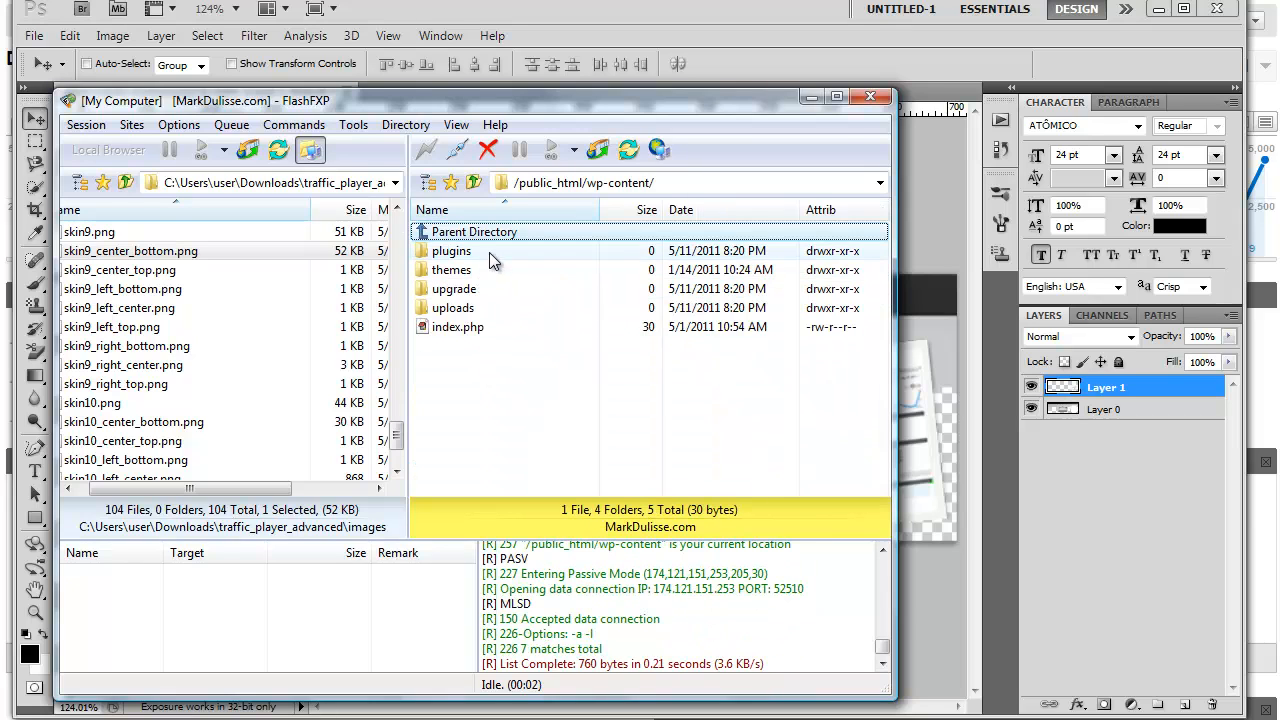
{"action": "double_click", "coordinate": [489, 252]}
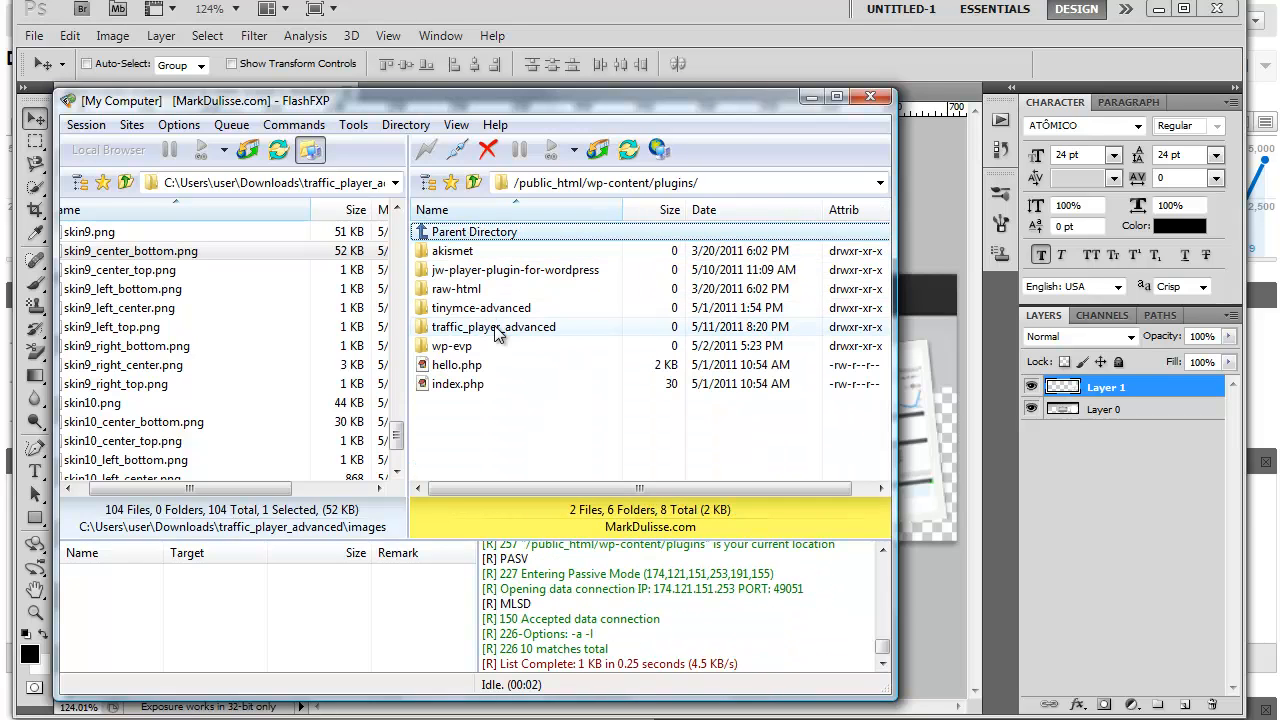
{"action": "double_click", "coordinate": [492, 332]}
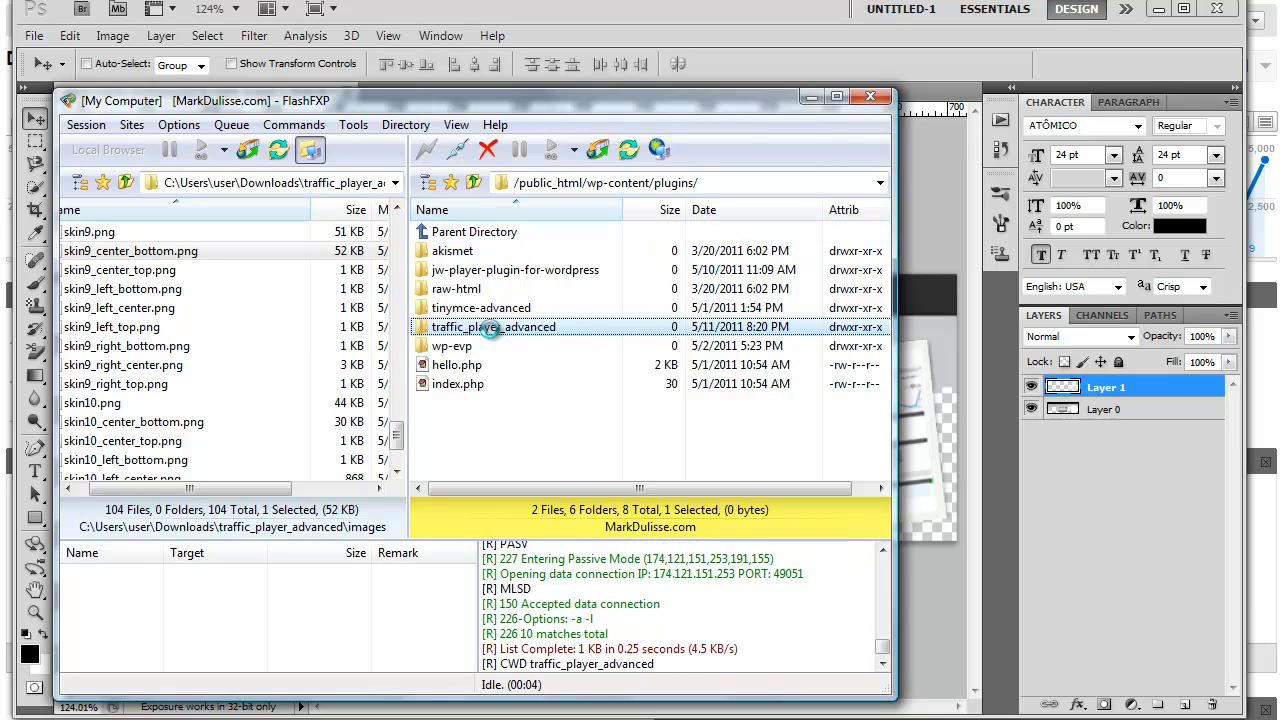
{"action": "left_click", "coordinate": [473, 250]}
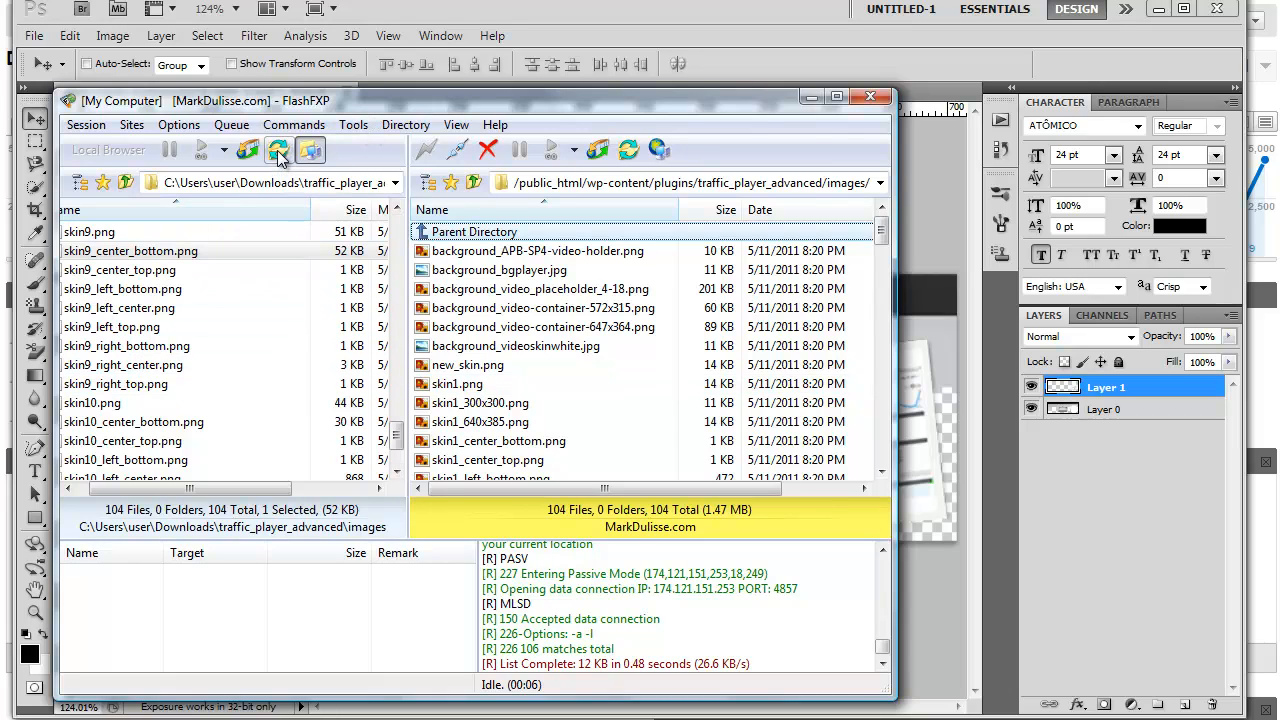
- Upload the local skin9_center_bottom.png to the remote images folder, overwriting the existing copy, and minimize FlashFXP
{"action": "left_click", "coordinate": [186, 310]}
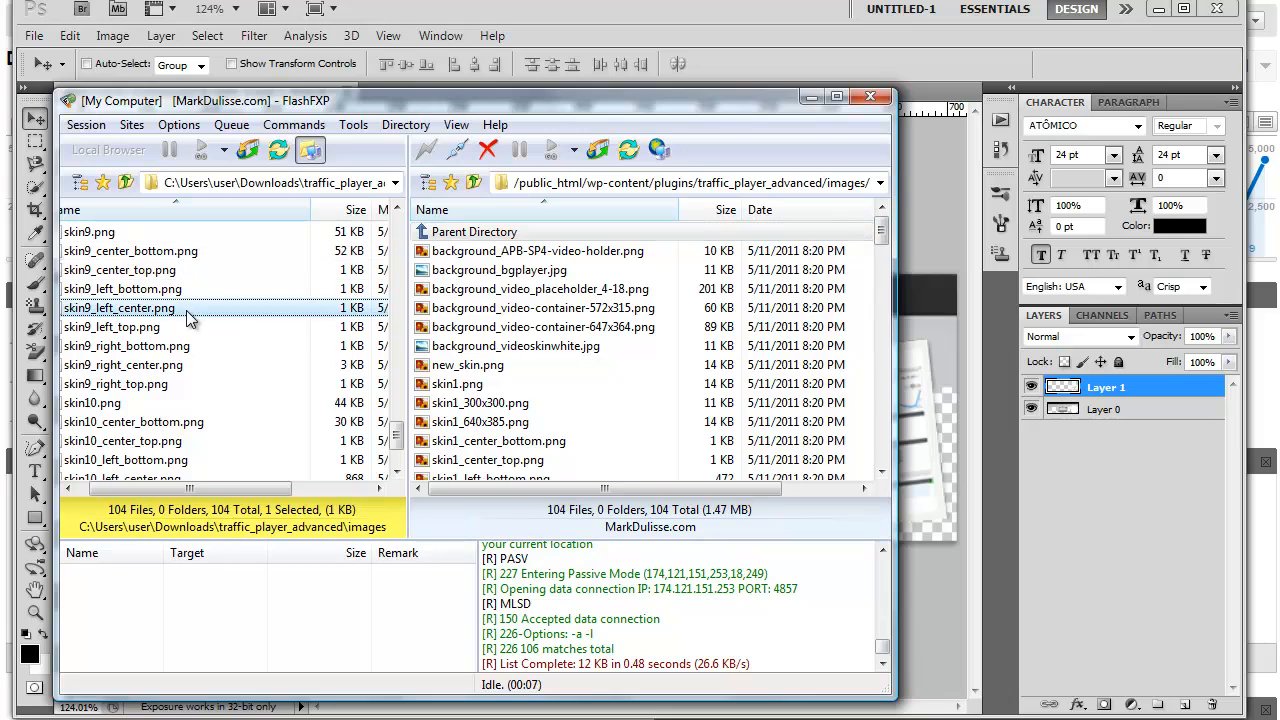
{"action": "left_click", "coordinate": [160, 252]}
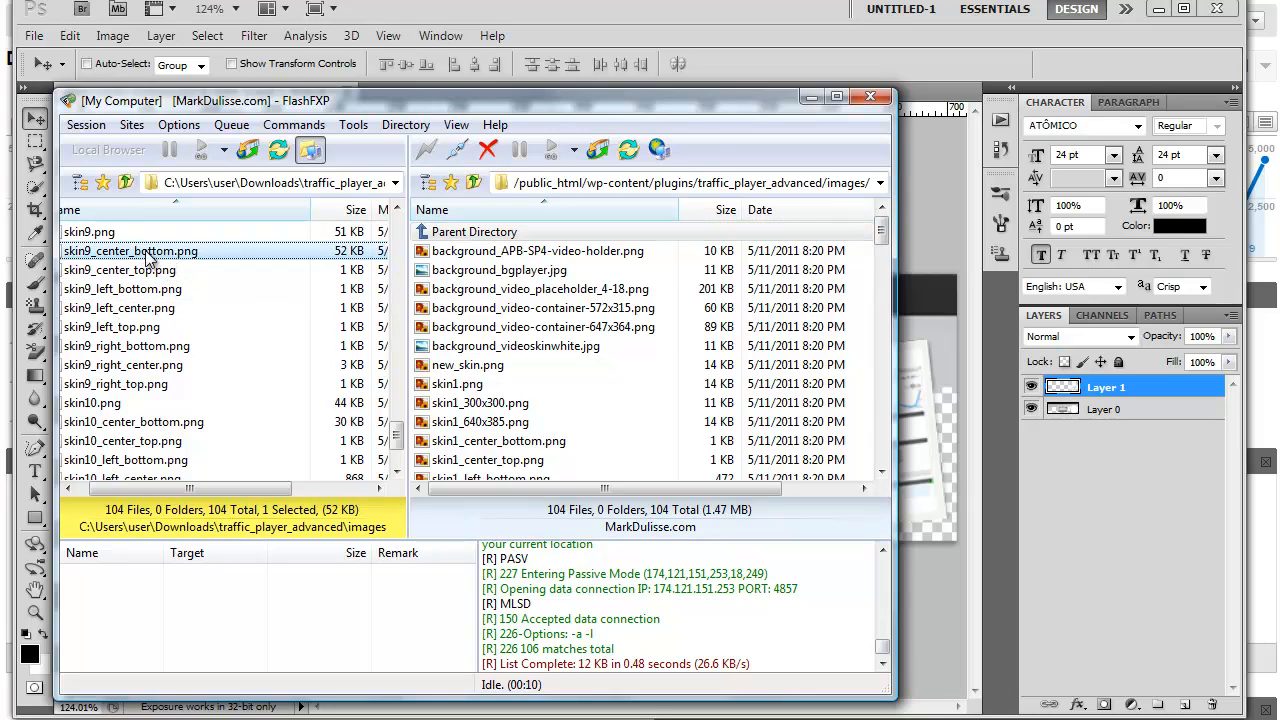
{"action": "left_click_drag", "start_coordinate": [200, 251], "coordinate": [571, 386]}
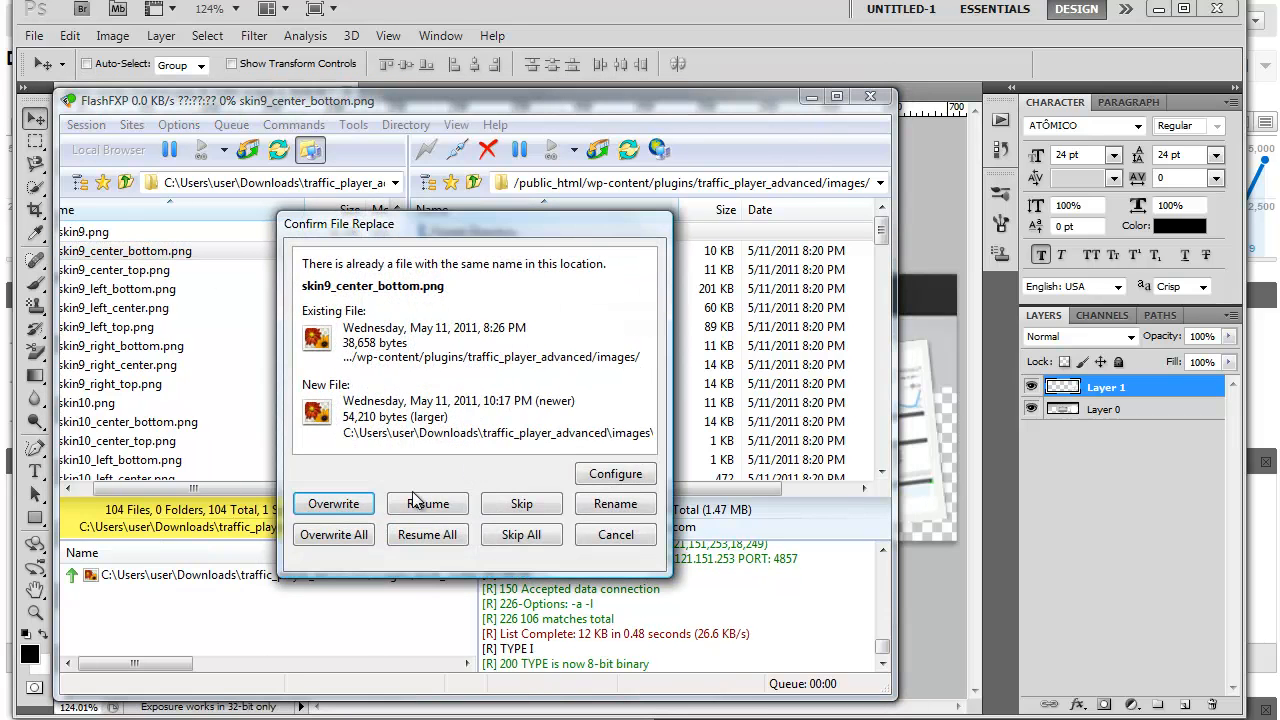
{"action": "left_click", "coordinate": [334, 534]}
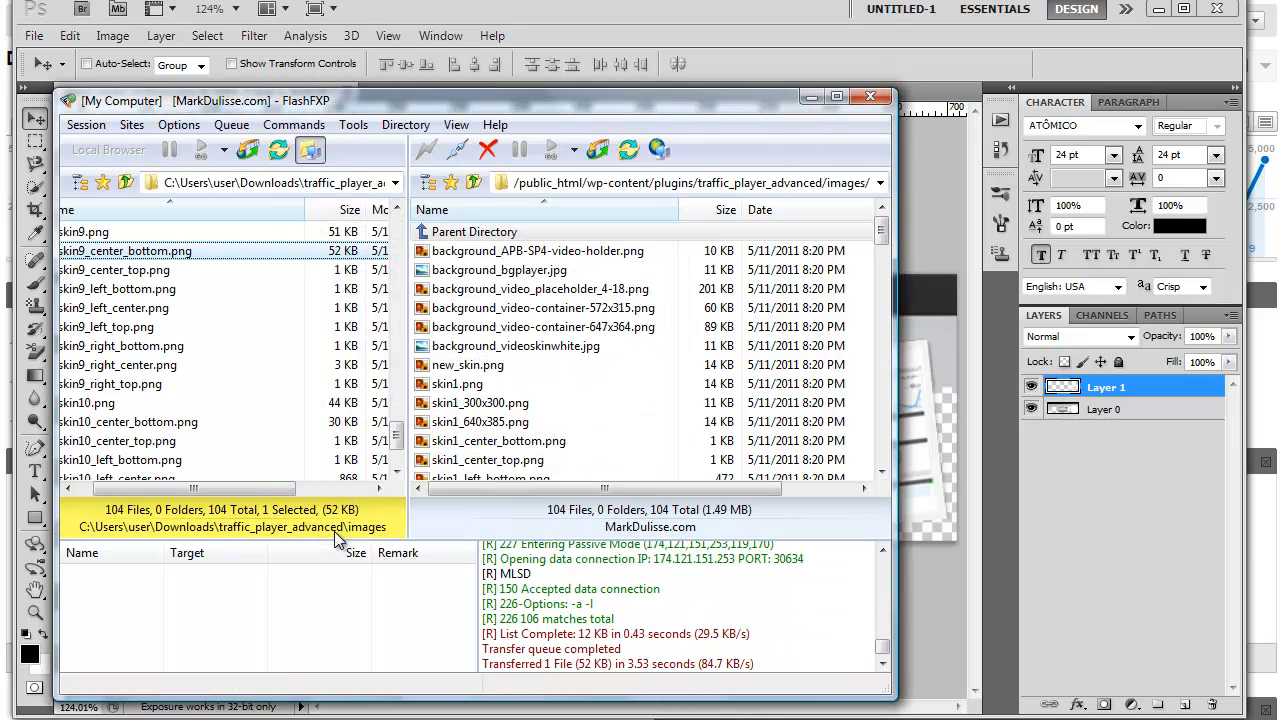
{"action": "left_click", "coordinate": [810, 99]}
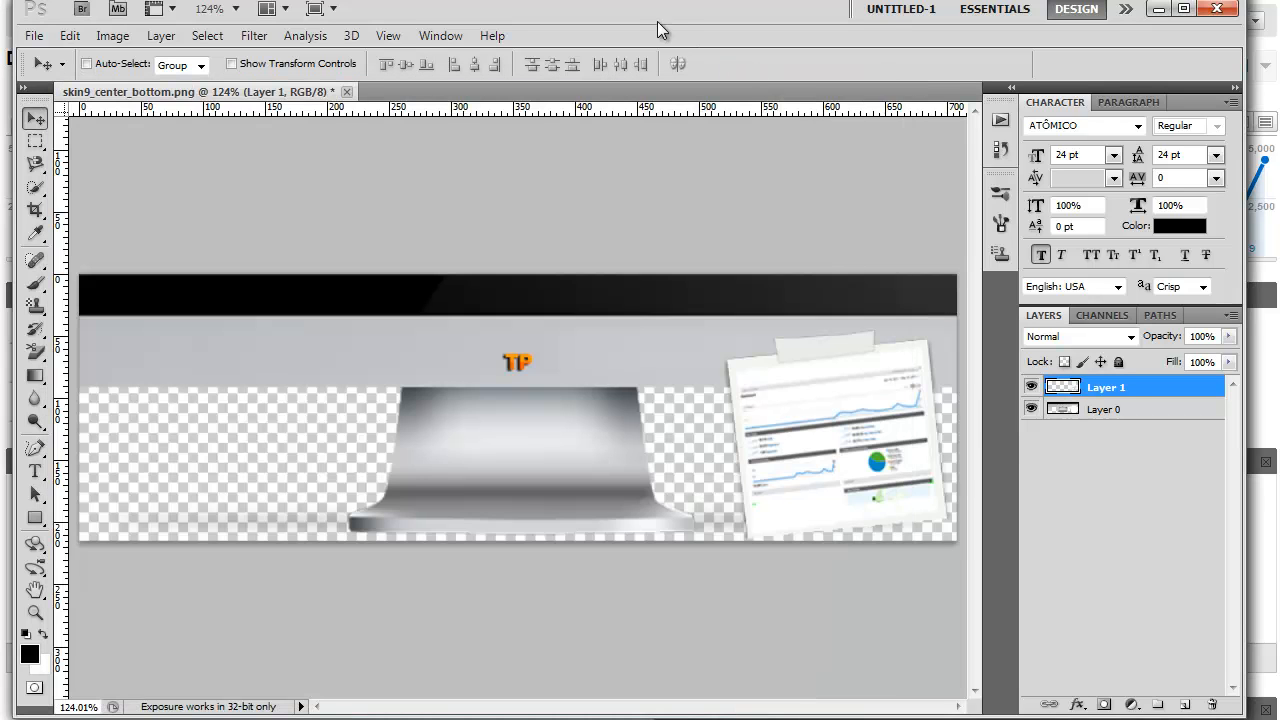
- Switch from Photoshop to the Demo Test page in WordPress and open Traffic Player Advanced with the whole existing shortcode selected
{"action": "left_click_drag", "start_coordinate": [657, 21], "coordinate": [471, 96]}
{"action": "left_click", "coordinate": [980, 85]}
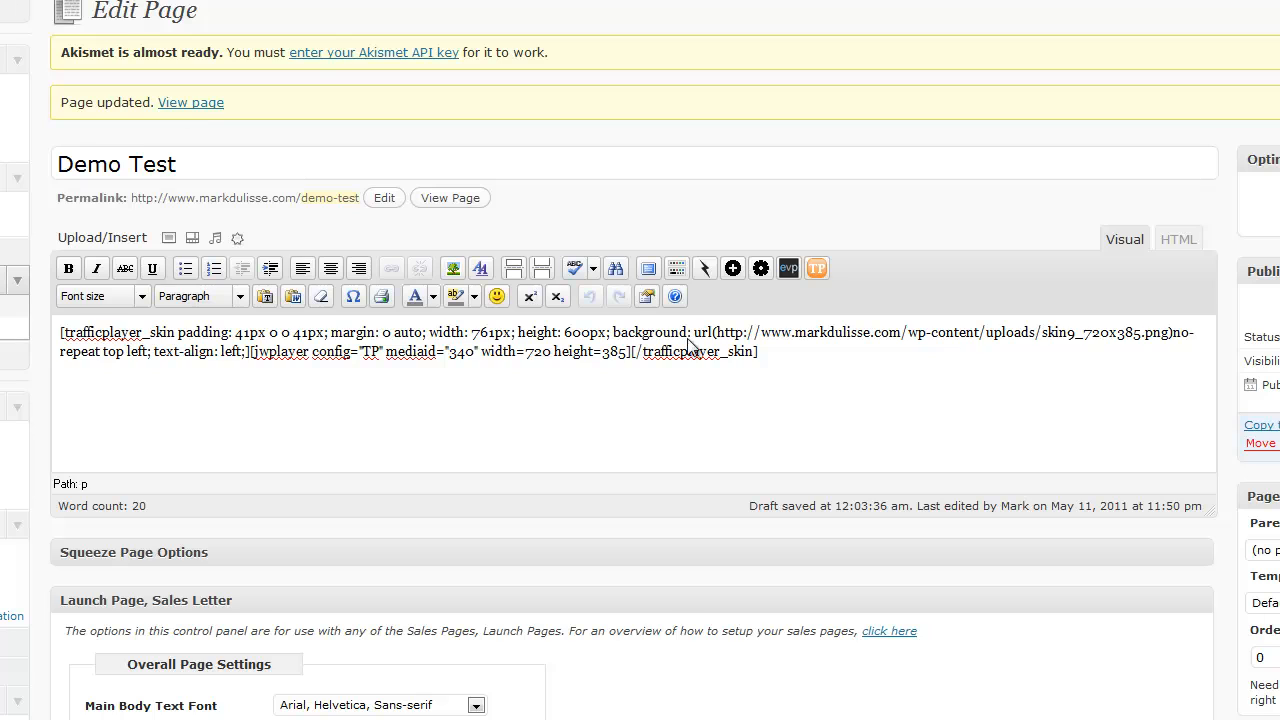
{"action": "left_click_drag", "start_coordinate": [757, 352], "coordinate": [3, 335]}
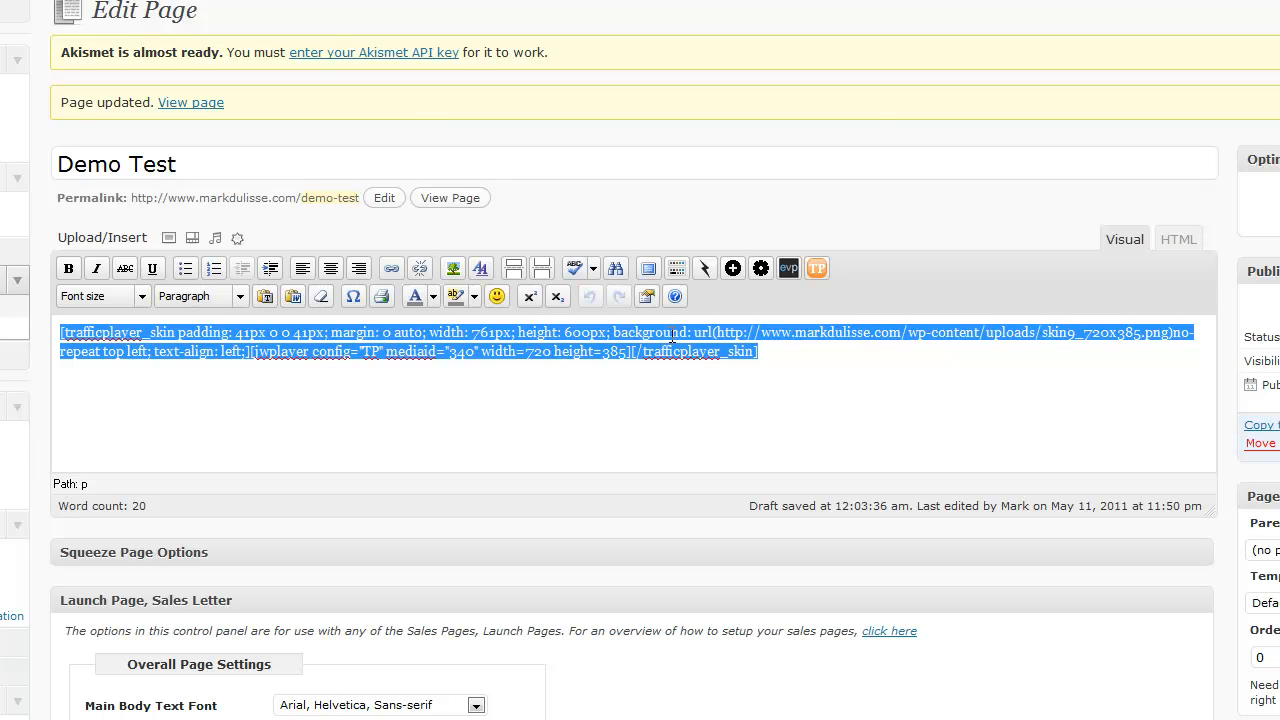
{"action": "left_click", "coordinate": [816, 268]}
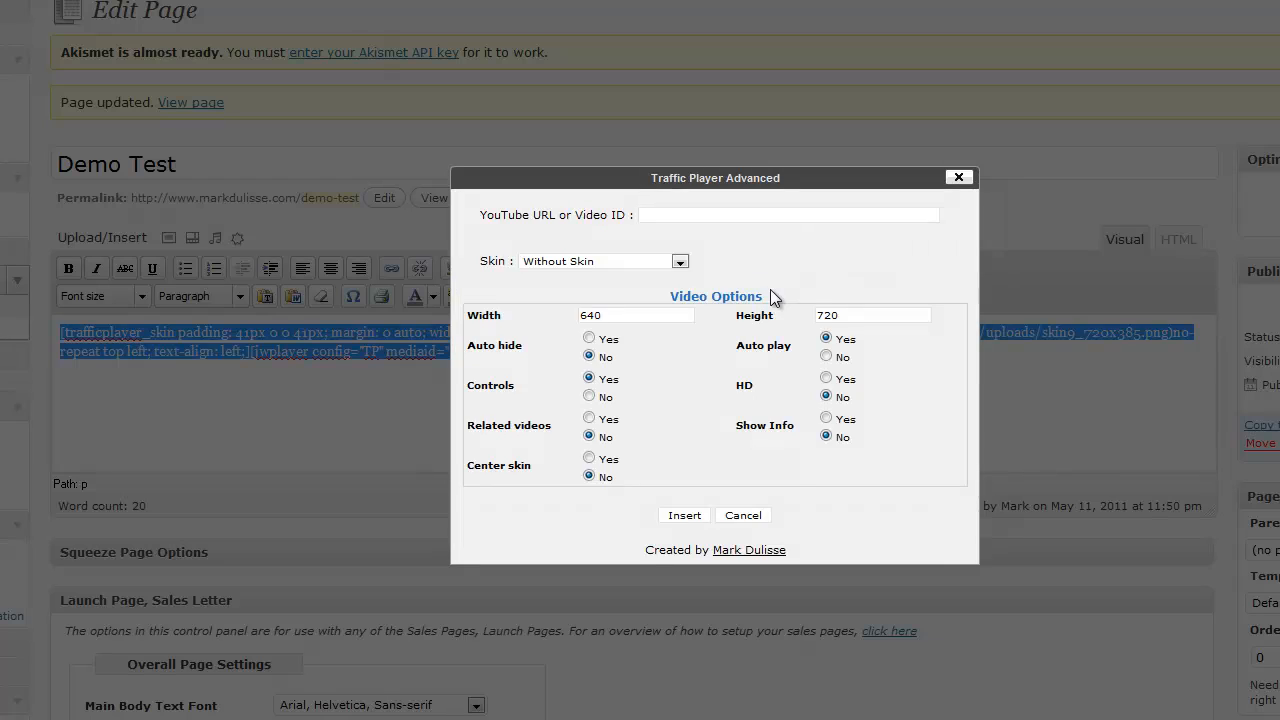
- Configure the player with Skin 2 - silver/med, width 720, height 385 and Center skin set to Yes
{"action": "scroll", "coordinate": [770, 289], "scroll_direction": "down", "scroll_amount": 1}
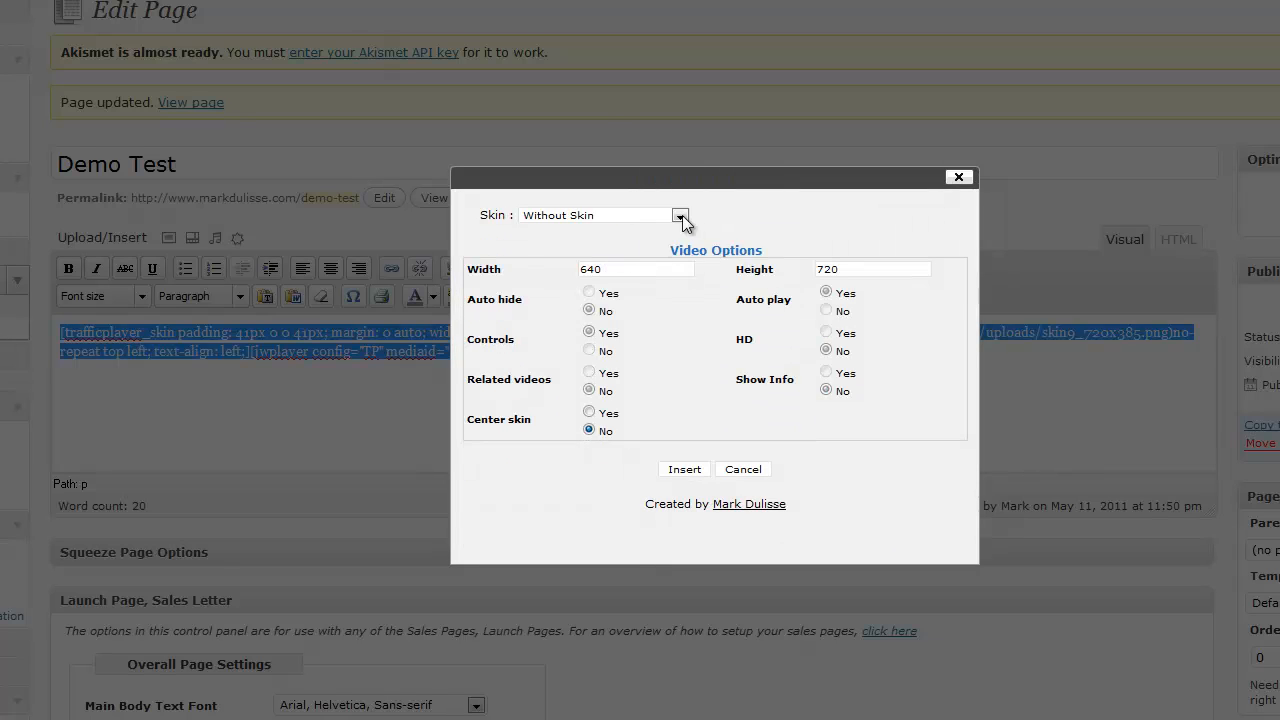
{"action": "left_click", "coordinate": [680, 216]}
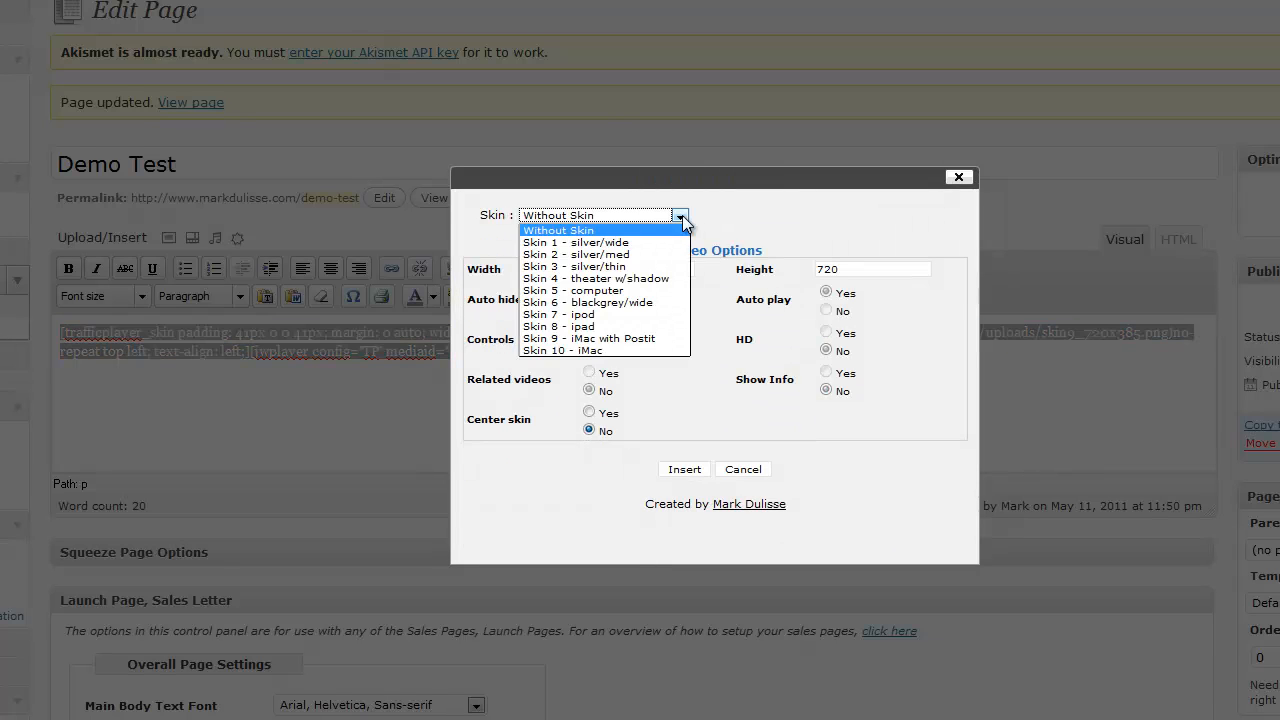
{"action": "left_click", "coordinate": [631, 254]}
{"action": "key", "text": "Tab"}
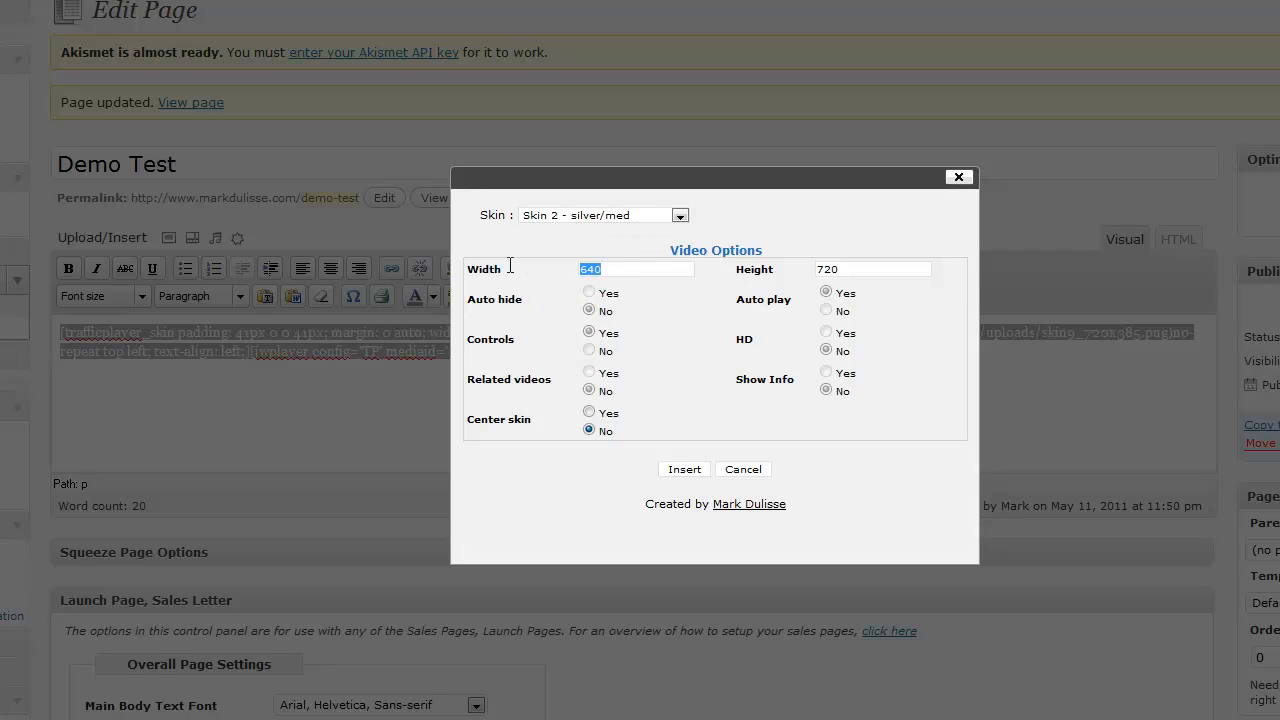
{"action": "type", "text": "7"}
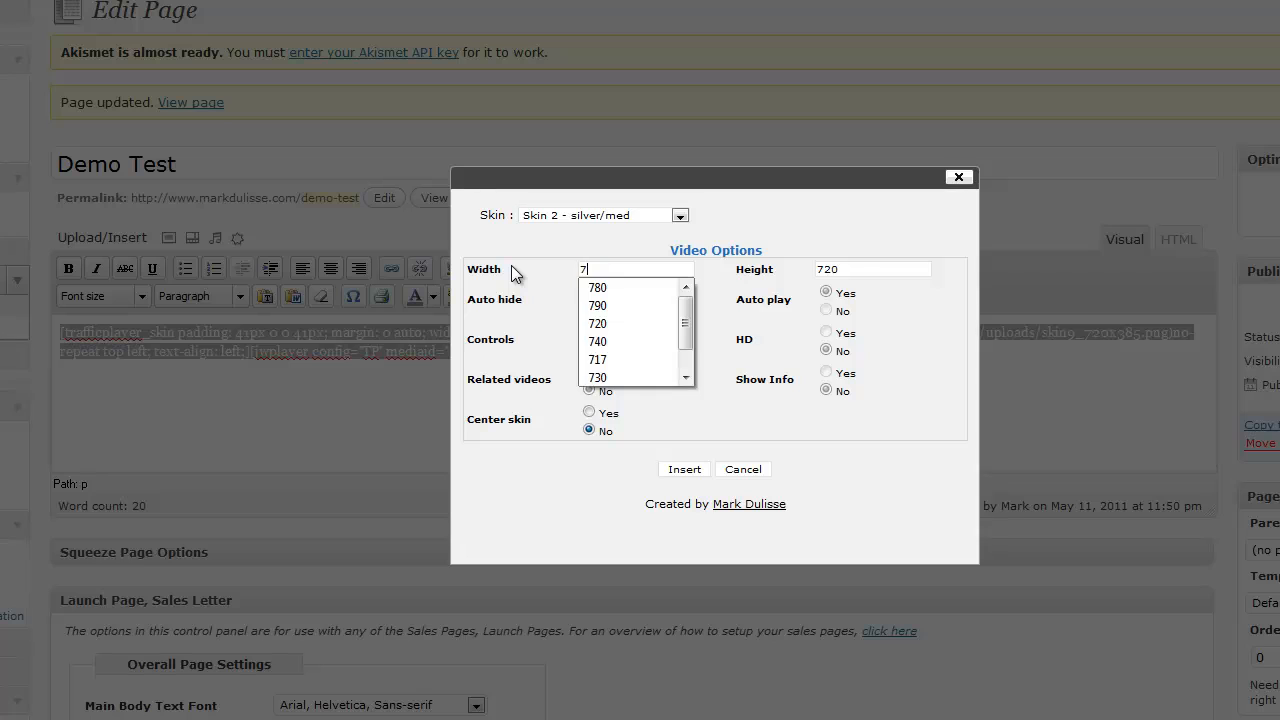
{"action": "type", "text": "20"}
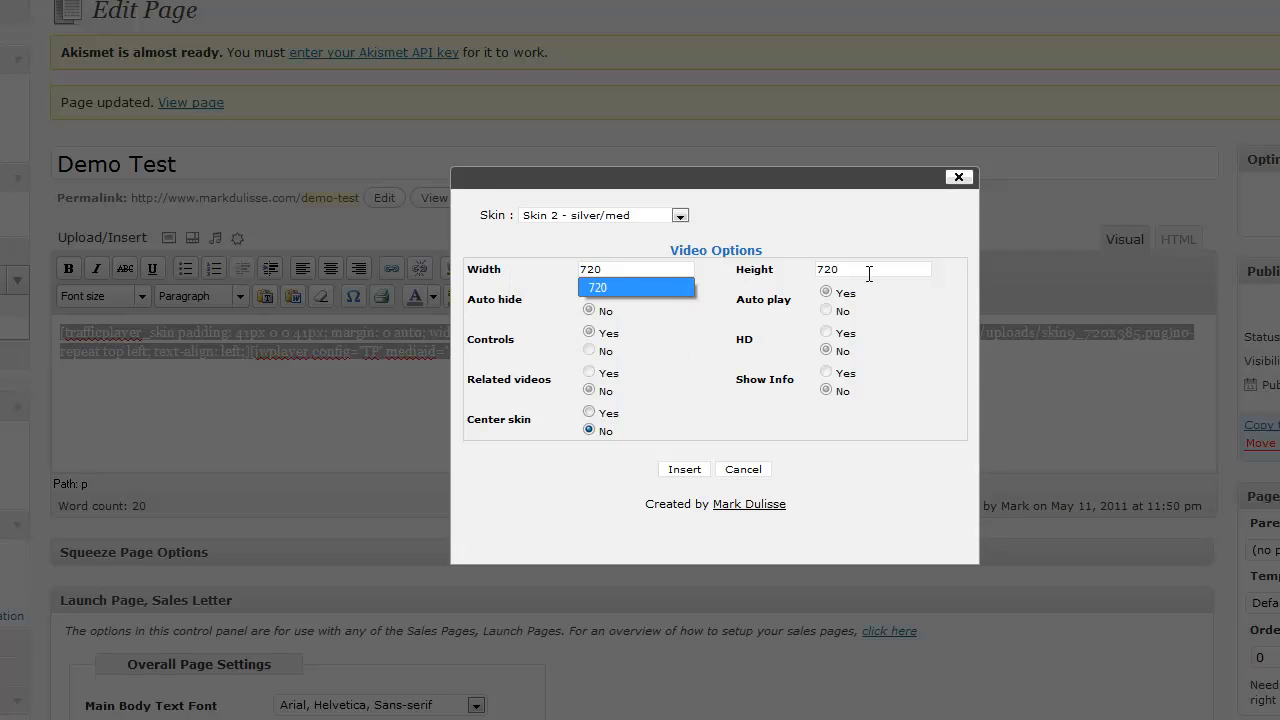
{"action": "left_click_drag", "start_coordinate": [866, 270], "coordinate": [793, 269]}
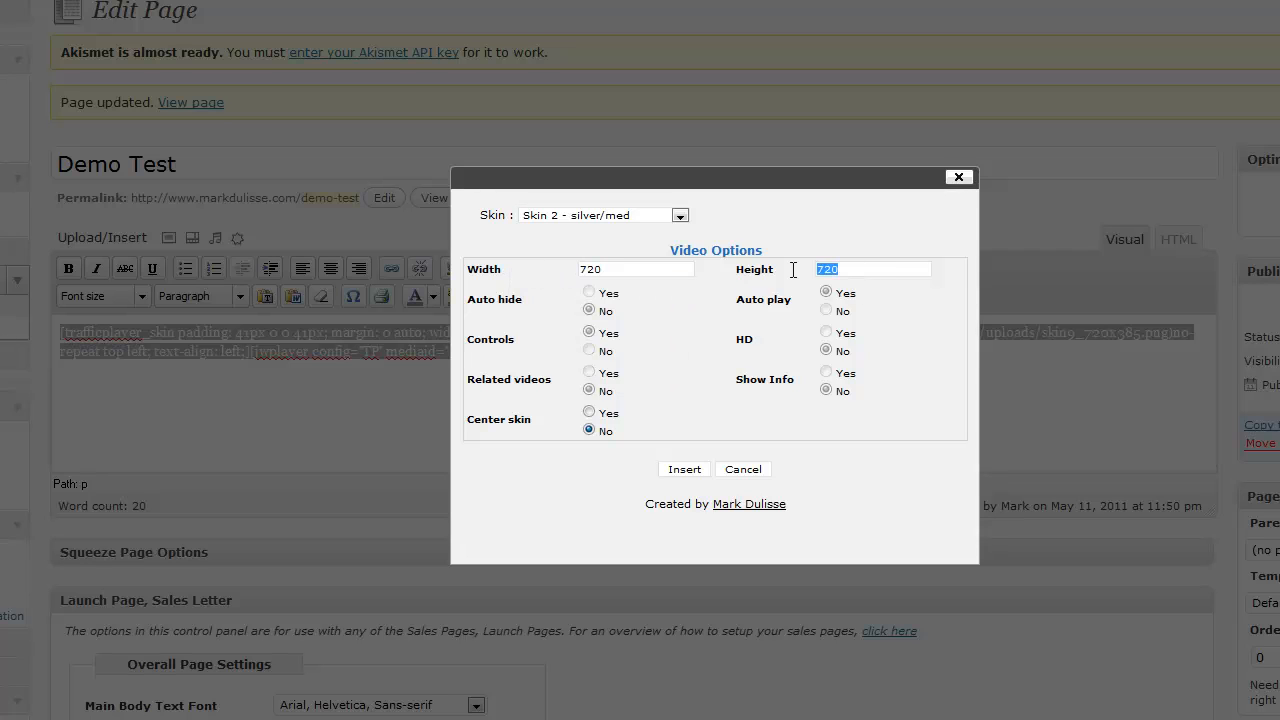
{"action": "type", "text": "38"}
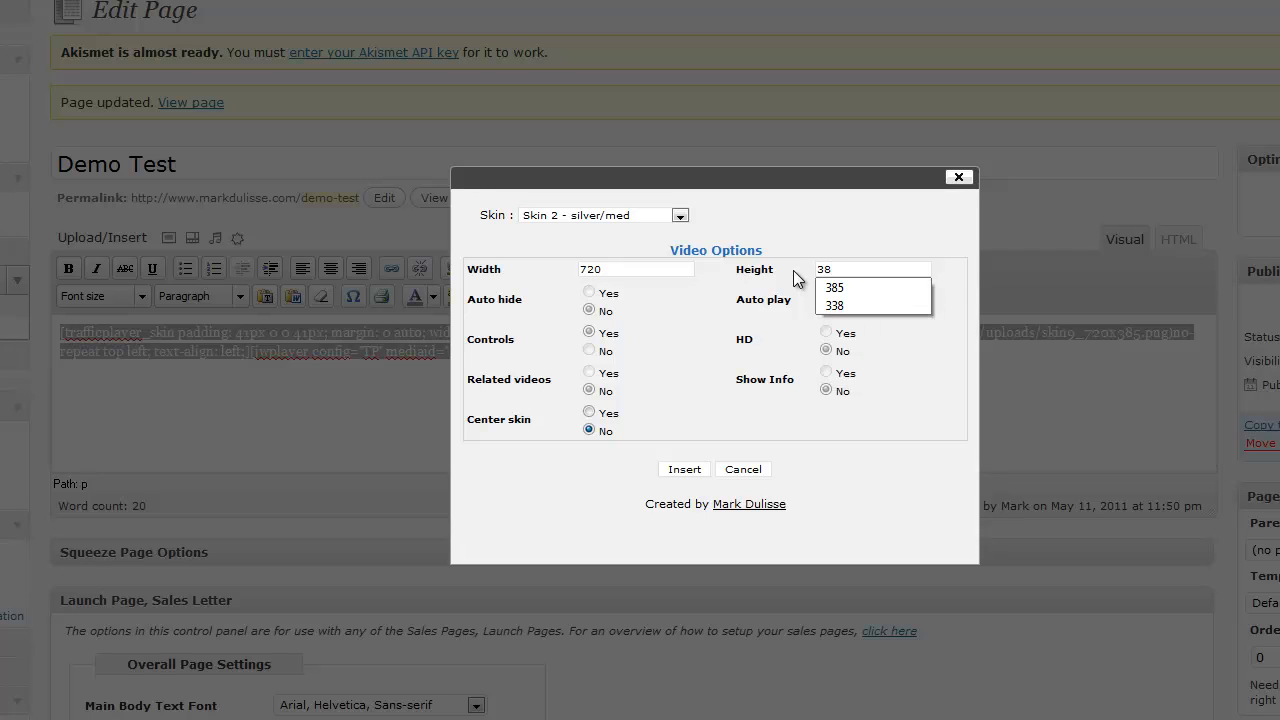
{"action": "type", "text": "5"}
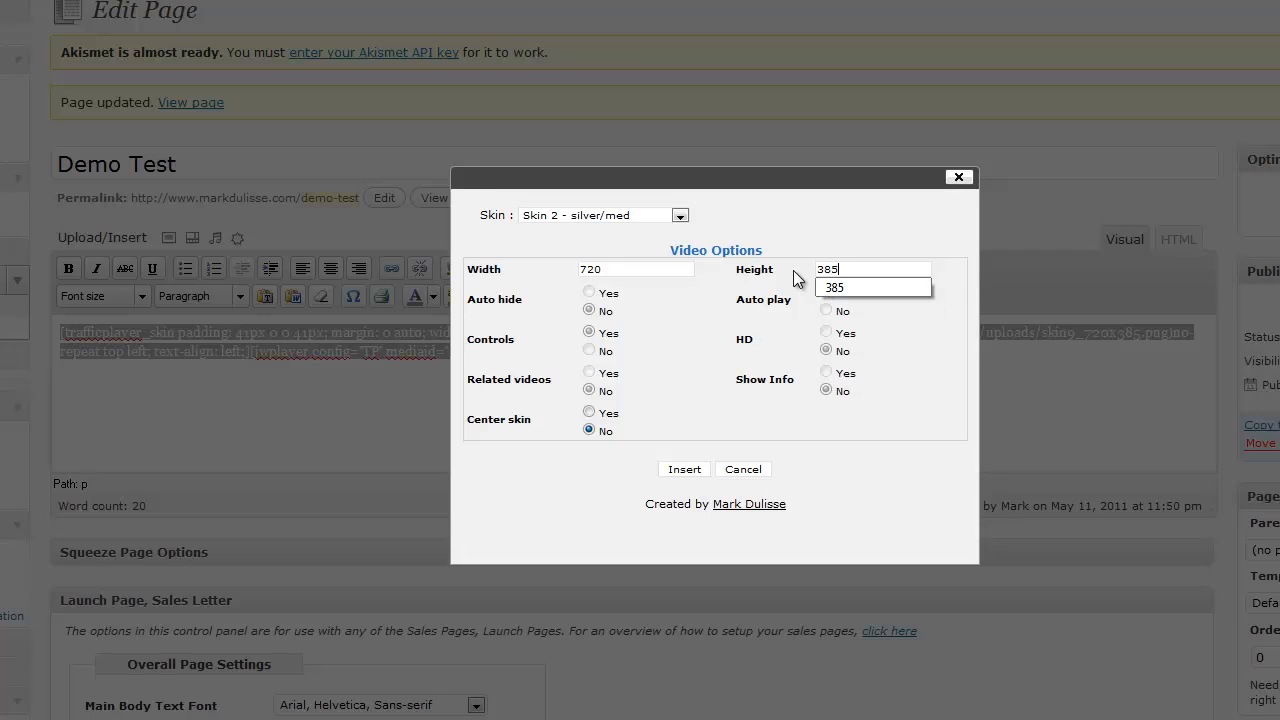
{"action": "left_click", "coordinate": [589, 413]}
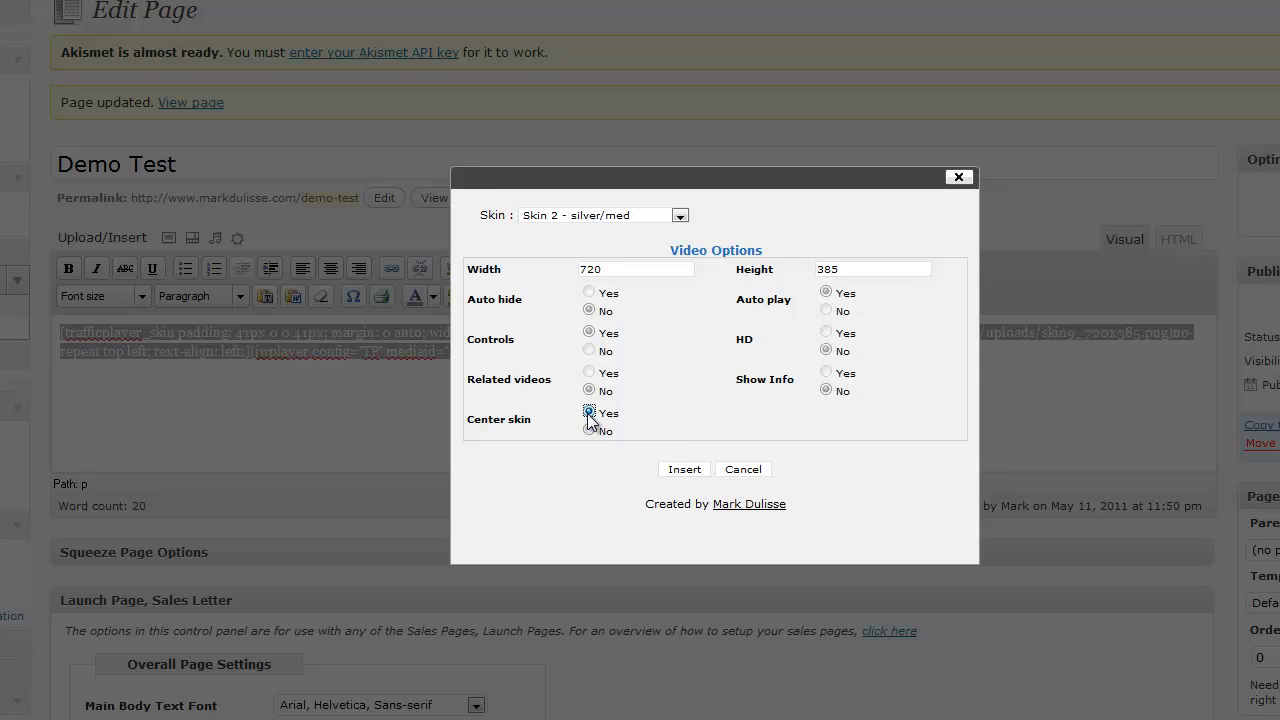
- Insert the Skin 2 shortcode in place of the selected one, update the page and check its video on the published page
{"action": "left_click", "coordinate": [675, 475]}
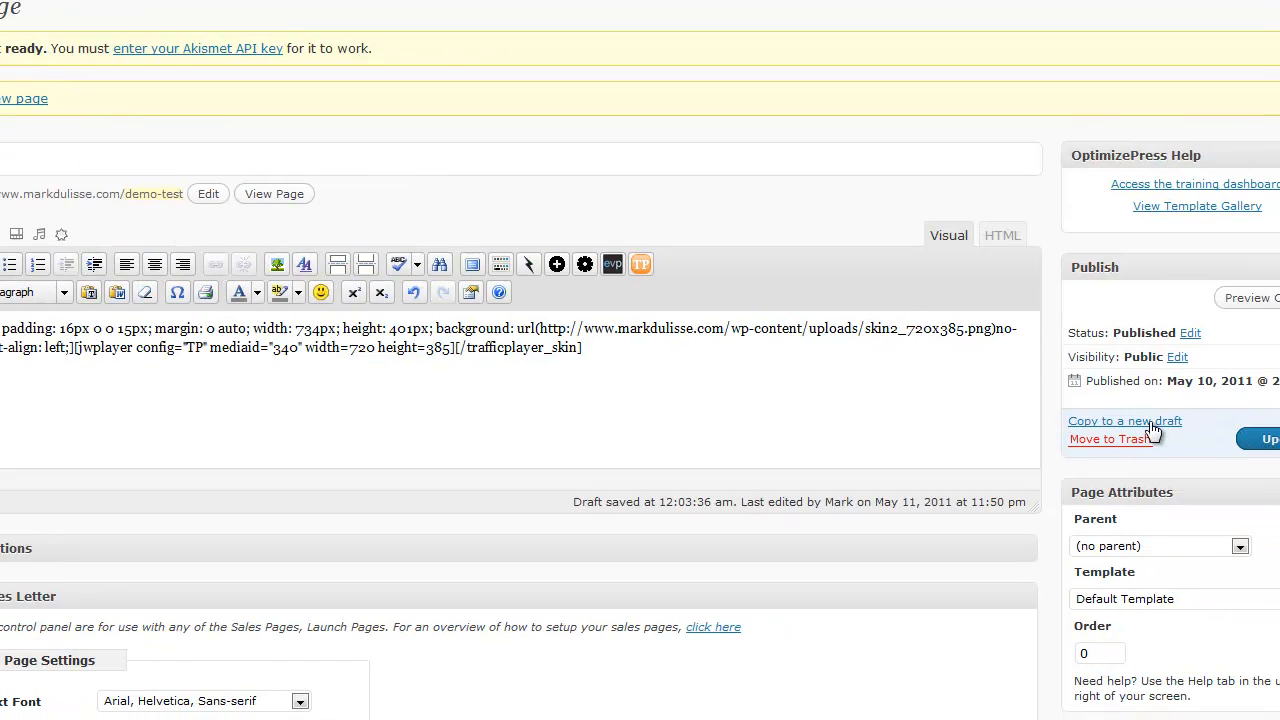
{"action": "left_click", "coordinate": [1260, 439]}
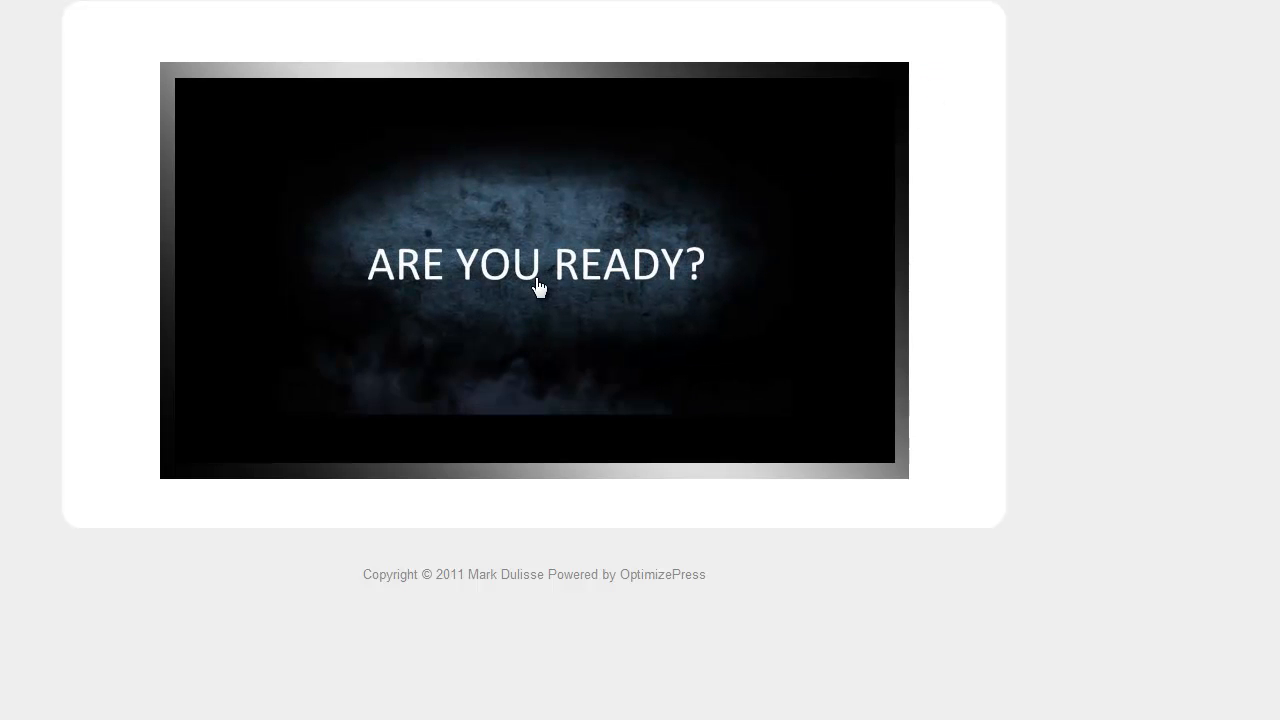
{"action": "left_click", "coordinate": [538, 285]}
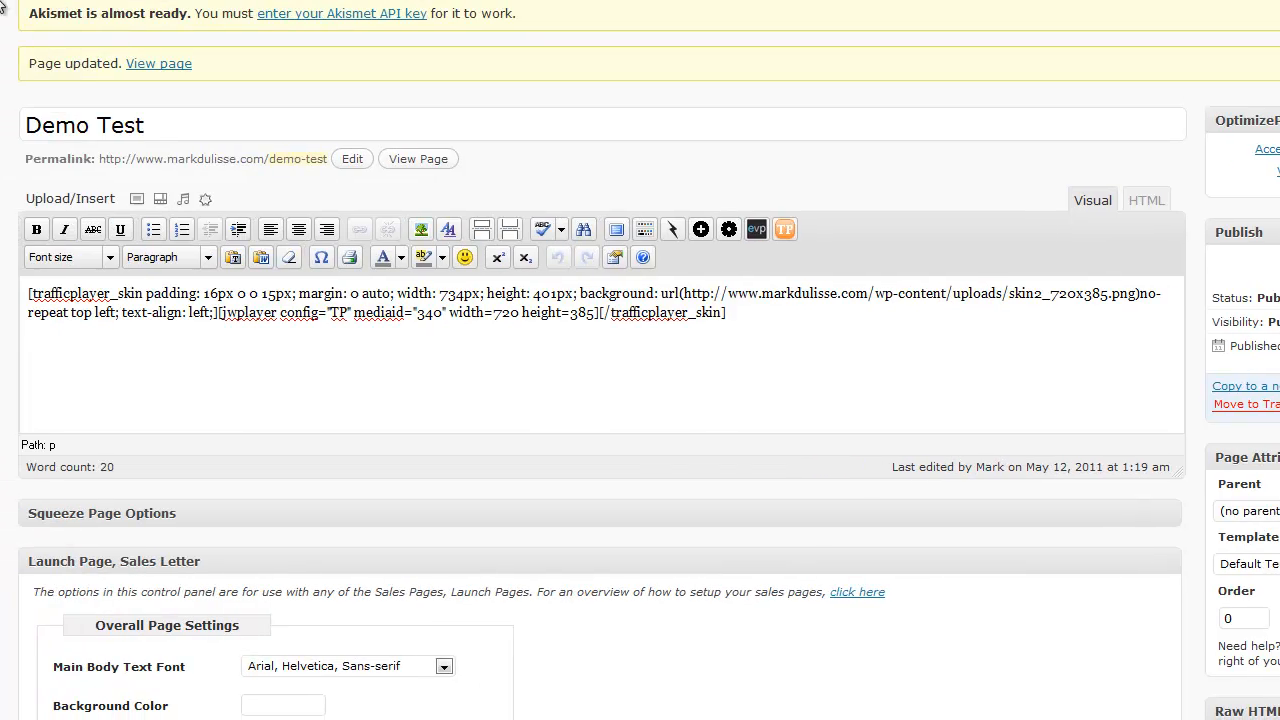
- Select the Demo Test shortcode and configure a replacement player with Skin 9 - iMac with Postit, width 720, height 385 and Center skin Yes
{"action": "left_click_drag", "start_coordinate": [727, 313], "coordinate": [10, 275]}
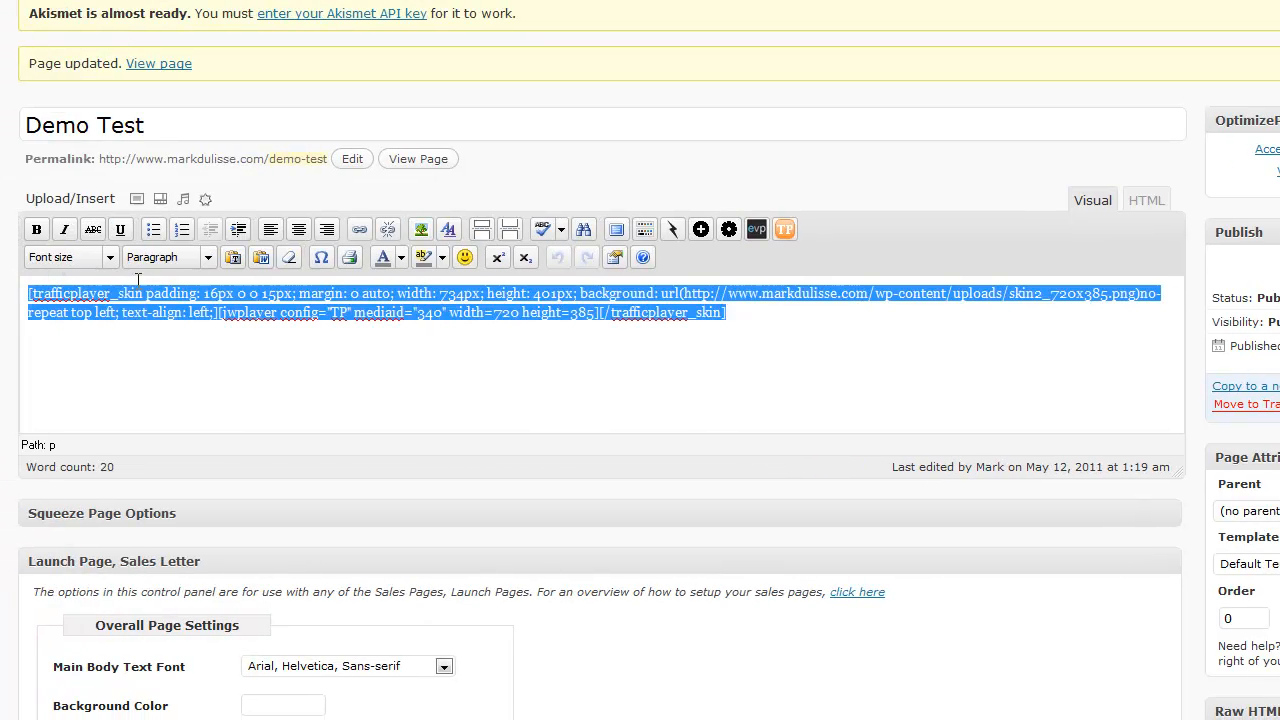
{"action": "left_click", "coordinate": [784, 231]}
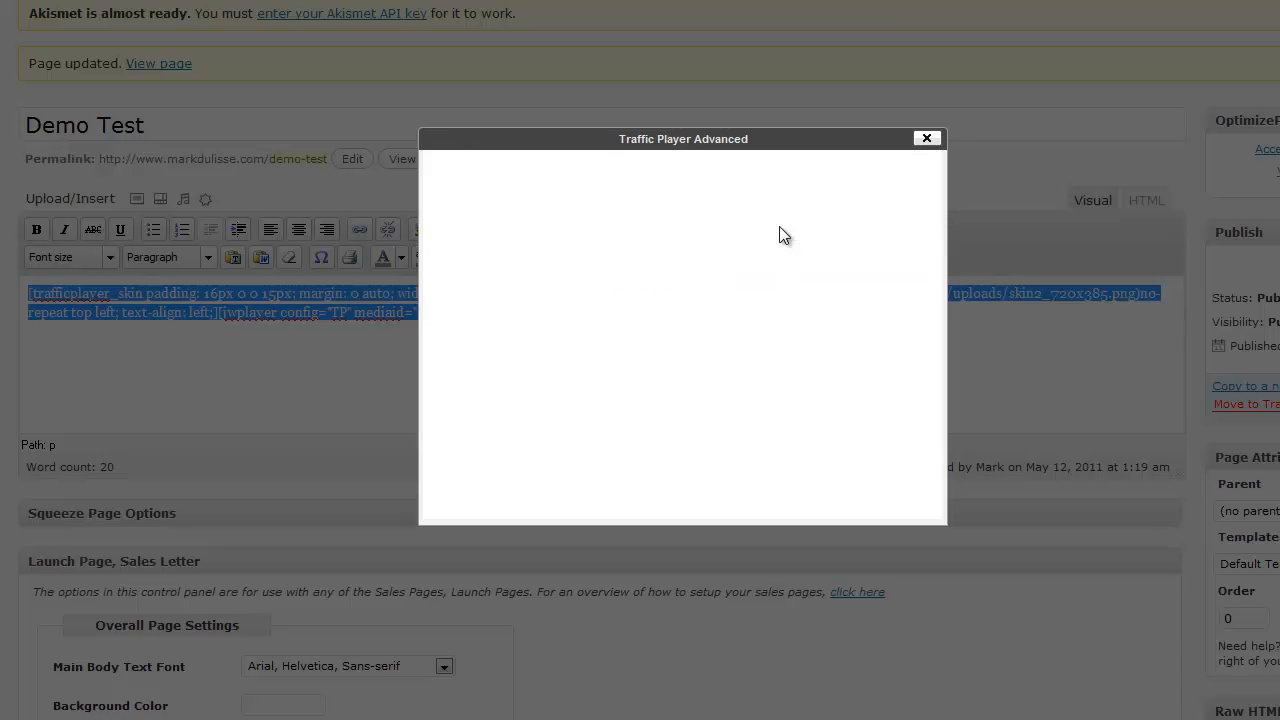
{"action": "scroll", "coordinate": [652, 217], "scroll_direction": "down", "scroll_amount": 1}
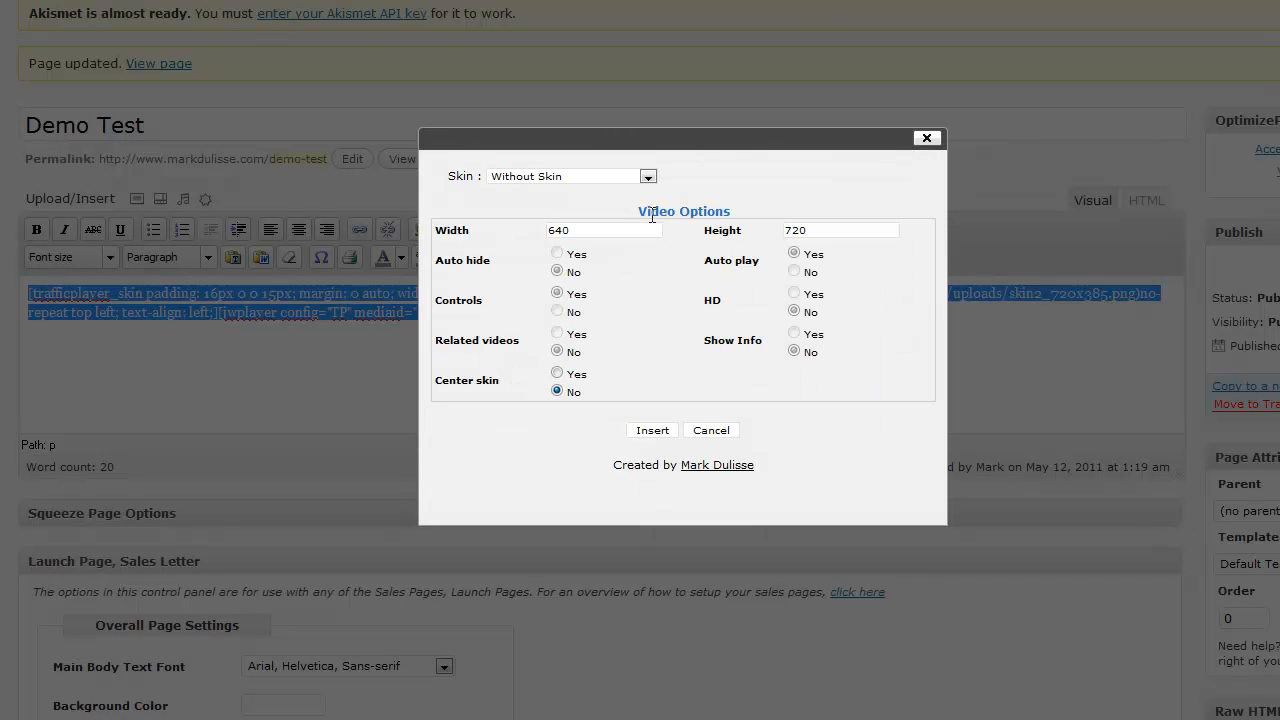
{"action": "left_click", "coordinate": [648, 177]}
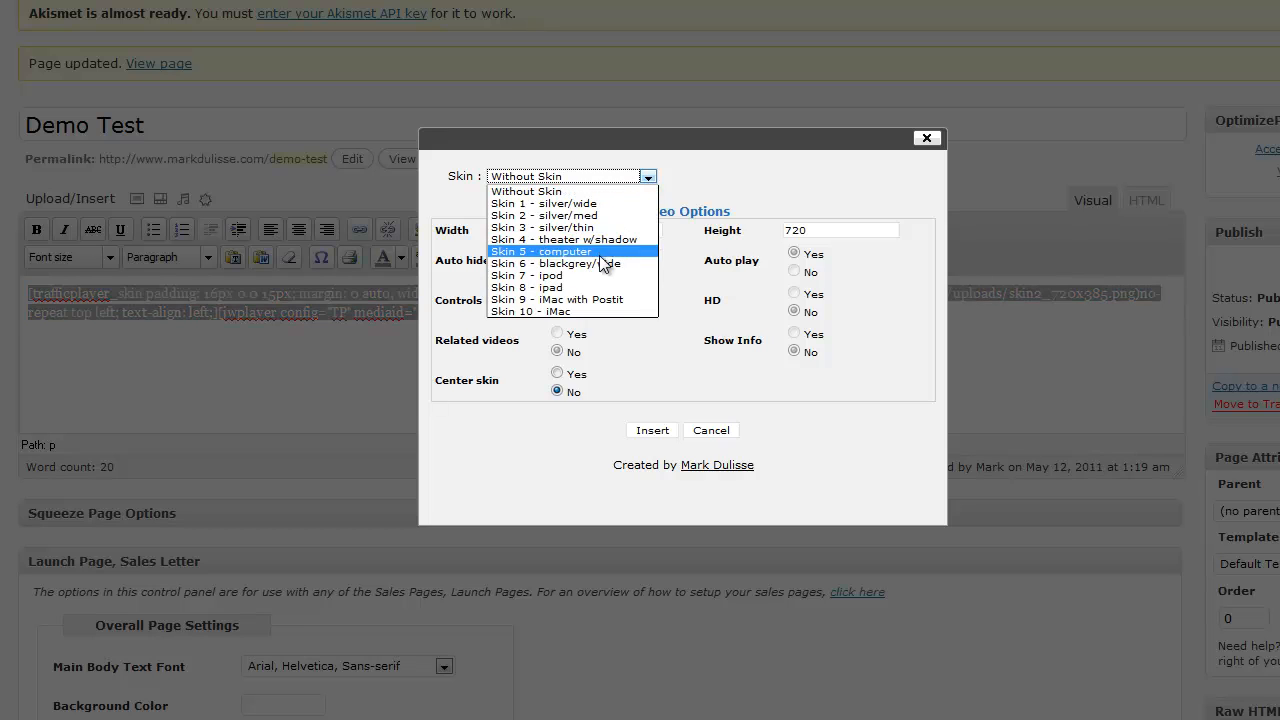
{"action": "left_click", "coordinate": [594, 300]}
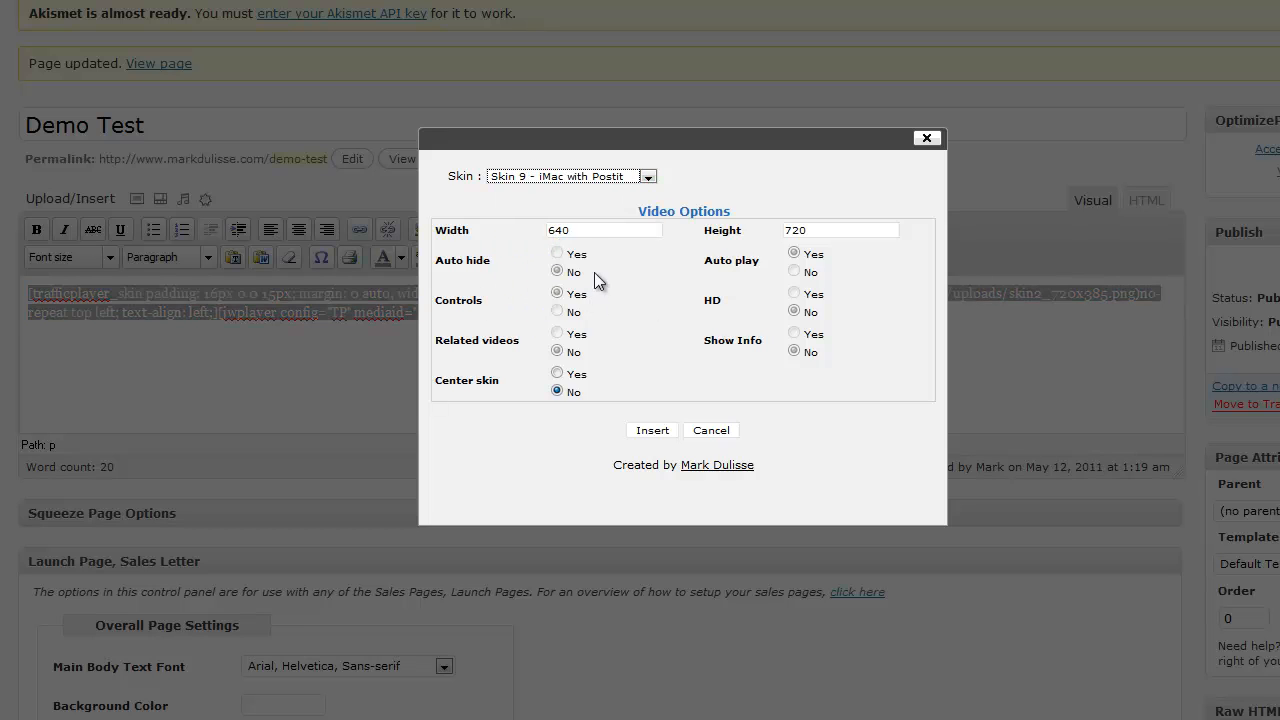
{"action": "left_click", "coordinate": [502, 229]}
{"action": "type", "text": "720"}
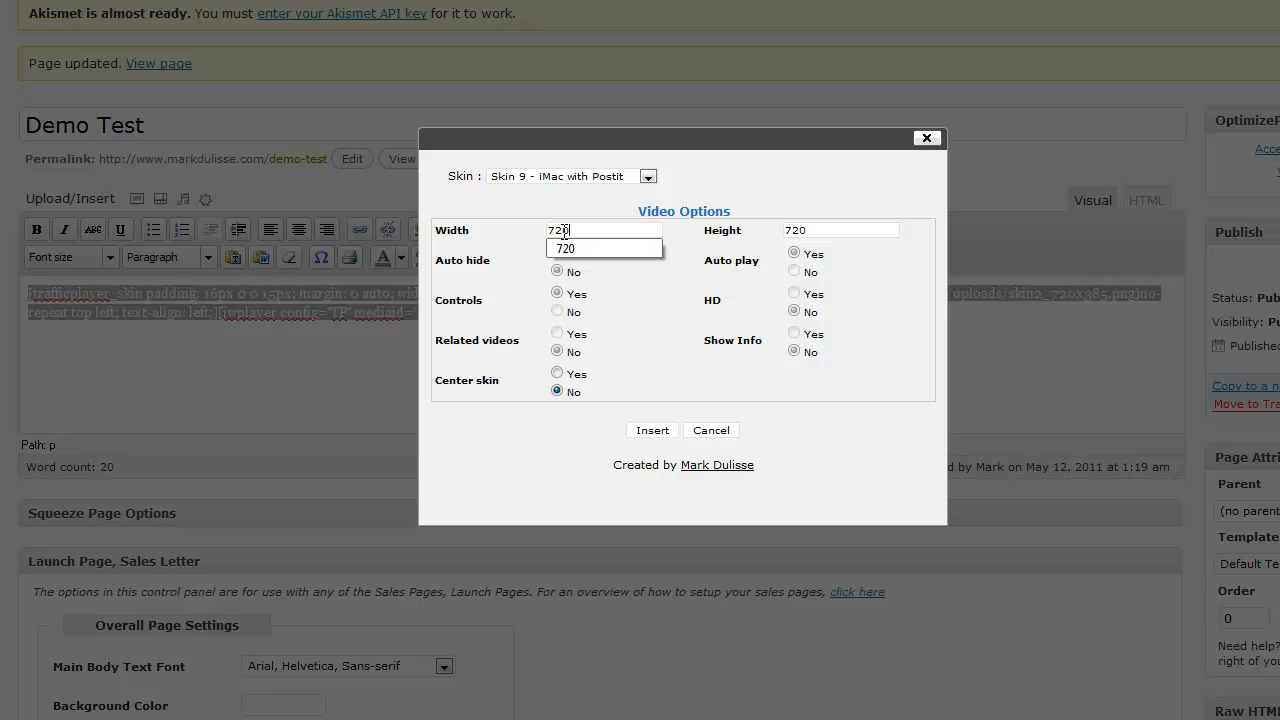
{"action": "left_click_drag", "start_coordinate": [812, 230], "coordinate": [756, 231]}
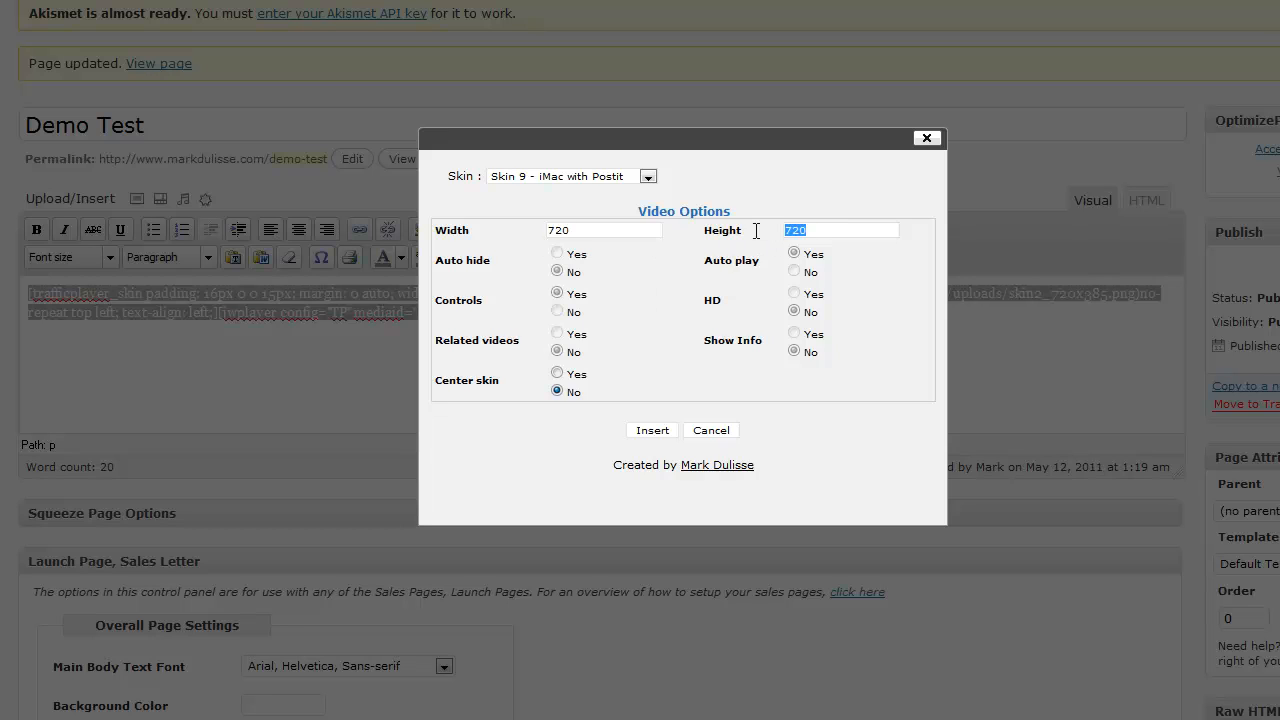
{"action": "type", "text": "38"}
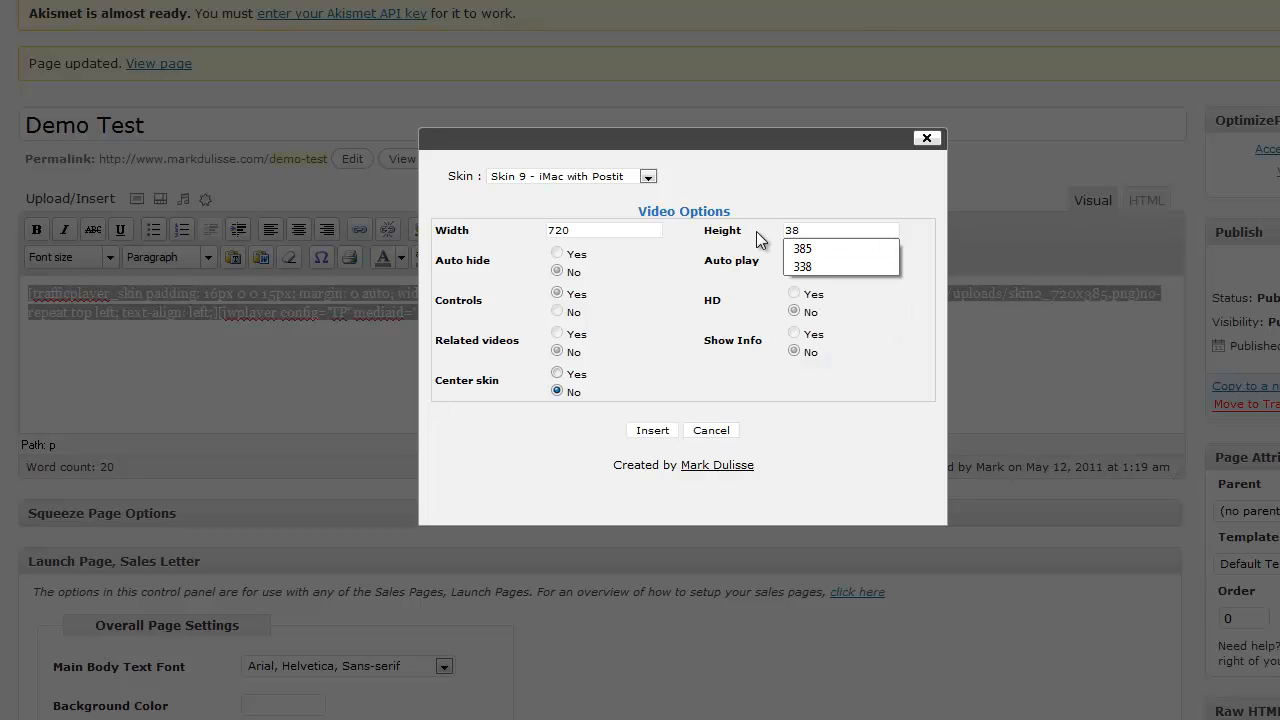
{"action": "type", "text": "5"}
{"action": "left_click", "coordinate": [557, 372]}
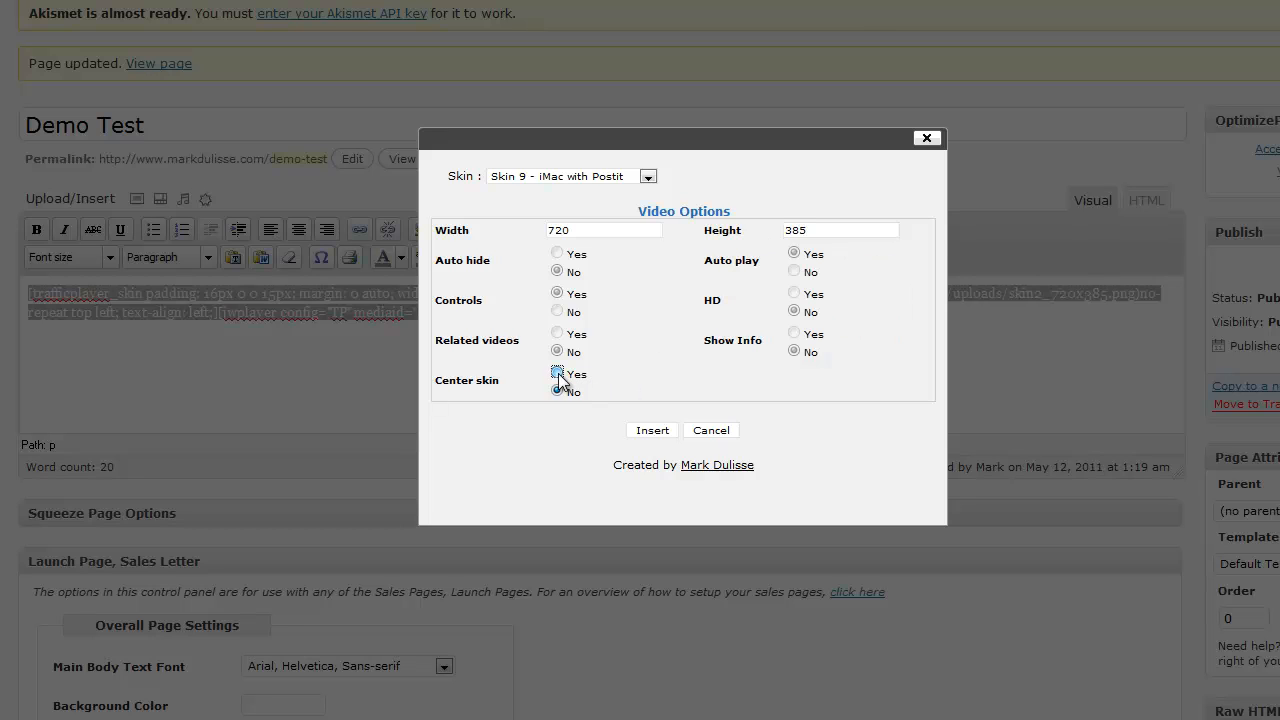
- Insert the Skin 9 shortcode over the selected one and update the Demo Test page
{"action": "left_click", "coordinate": [651, 432]}
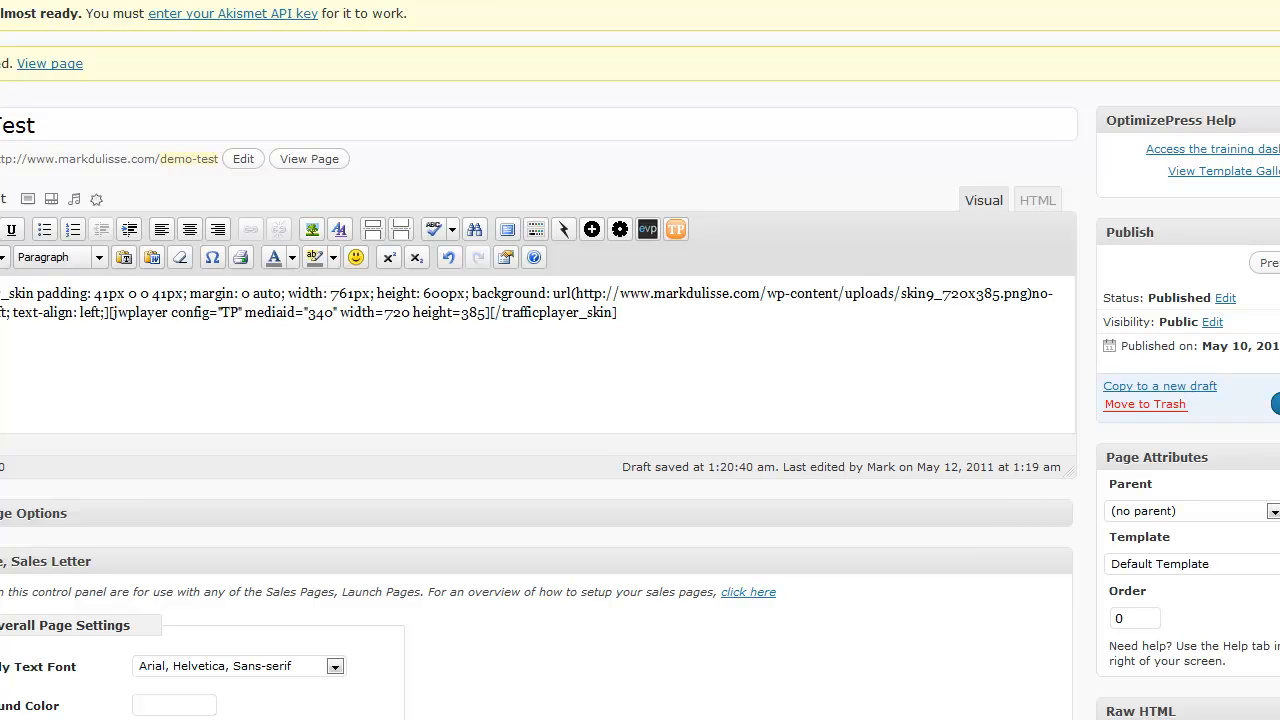
{"action": "left_click", "coordinate": [1275, 404]}
{"action": "left_click", "coordinate": [977, 190]}
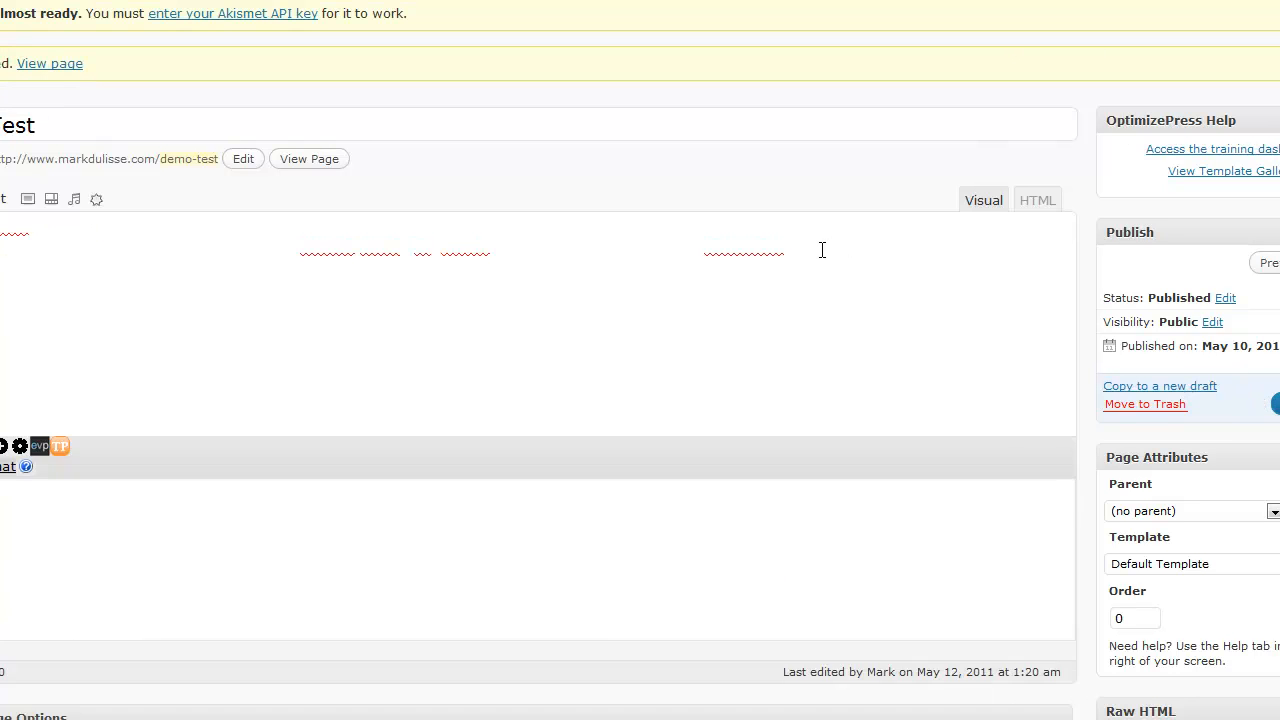